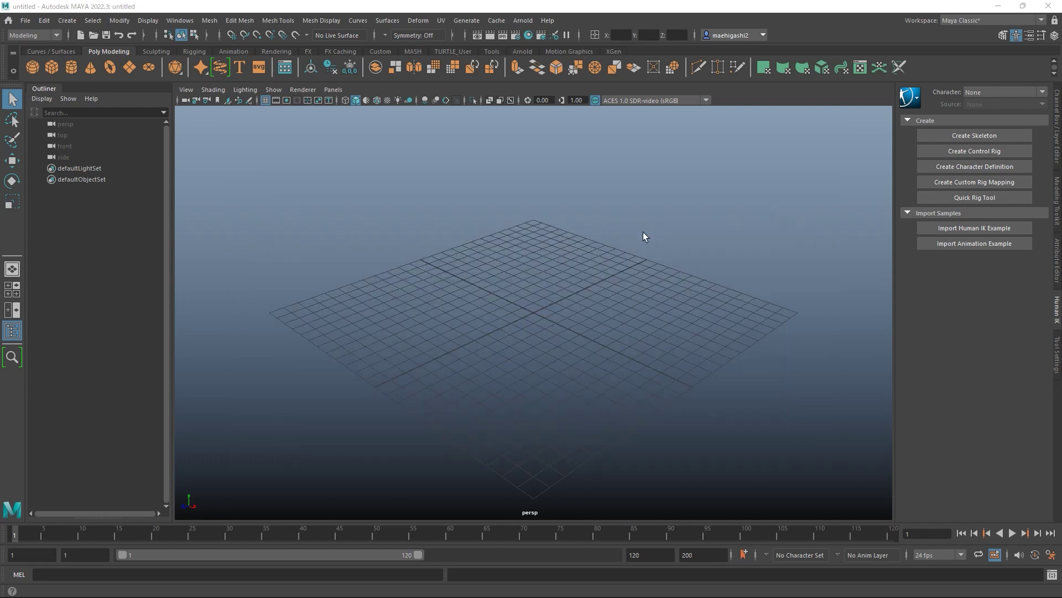
Step: Create a polygon cylinder at the centre of the grid
mouse_move(630, 231)
left_mouse_down("alt")
mouse_move(628, 217)
mouse_move(624, 240)
left_mouse_up("alt")
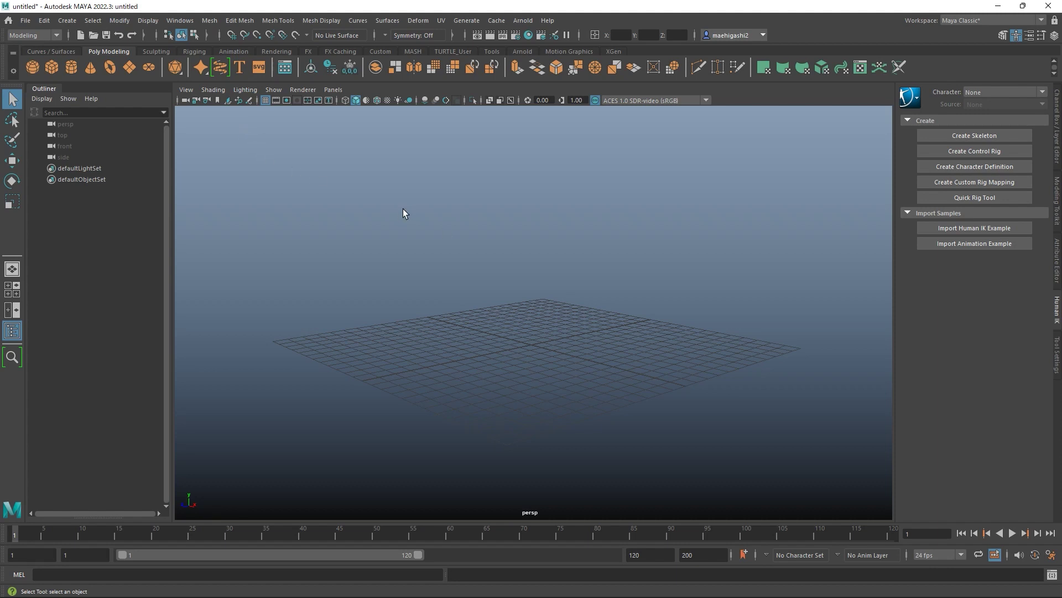
left_click_drag(404, 218, 406, 217, "alt")
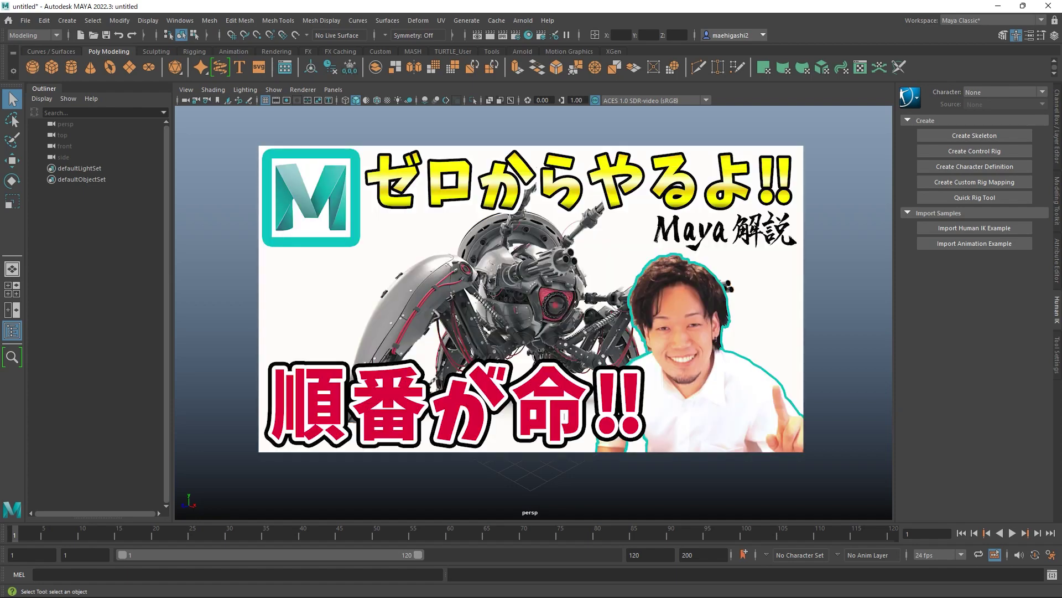
right_click_drag(553, 304, 492, 304, "shift")
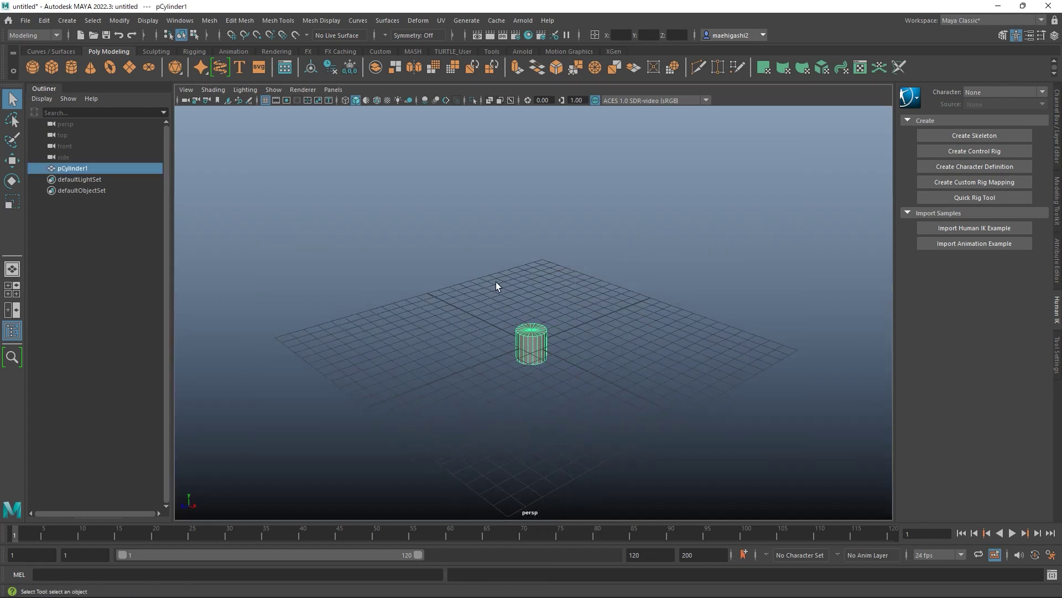
Step: Hide the Outliner so the perspective view takes up its space
left_click(1054, 35)
scroll(666, 220, "up", 3)
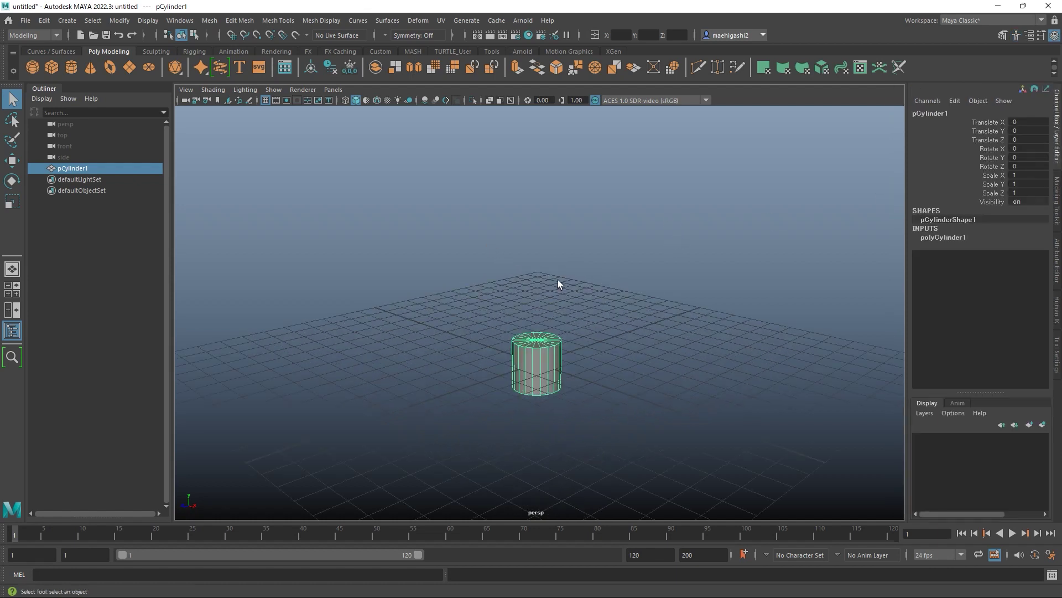
left_click(603, 287)
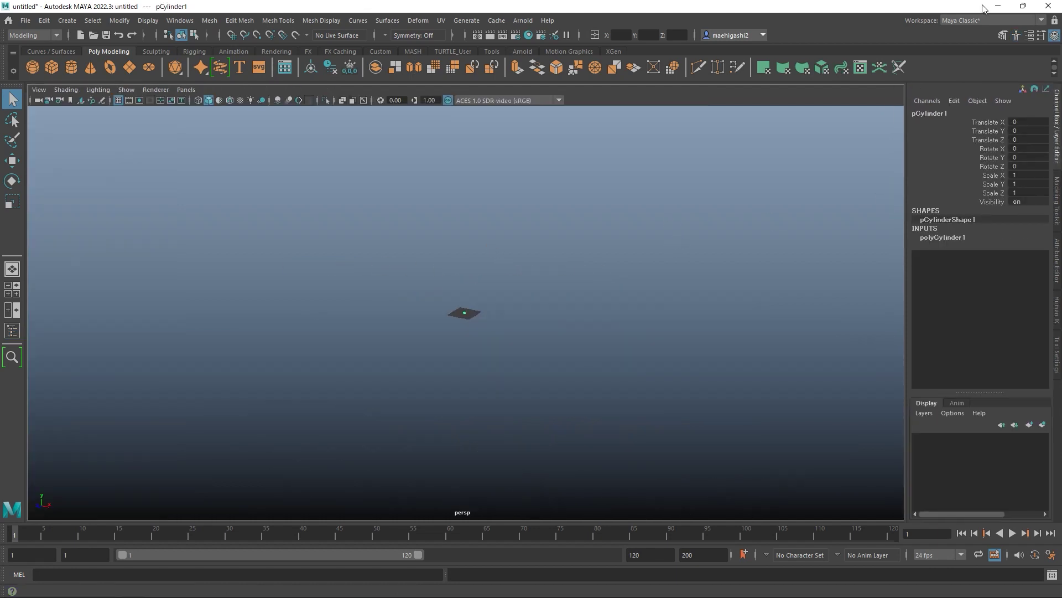
left_click(1048, 6)
left_click(523, 306)
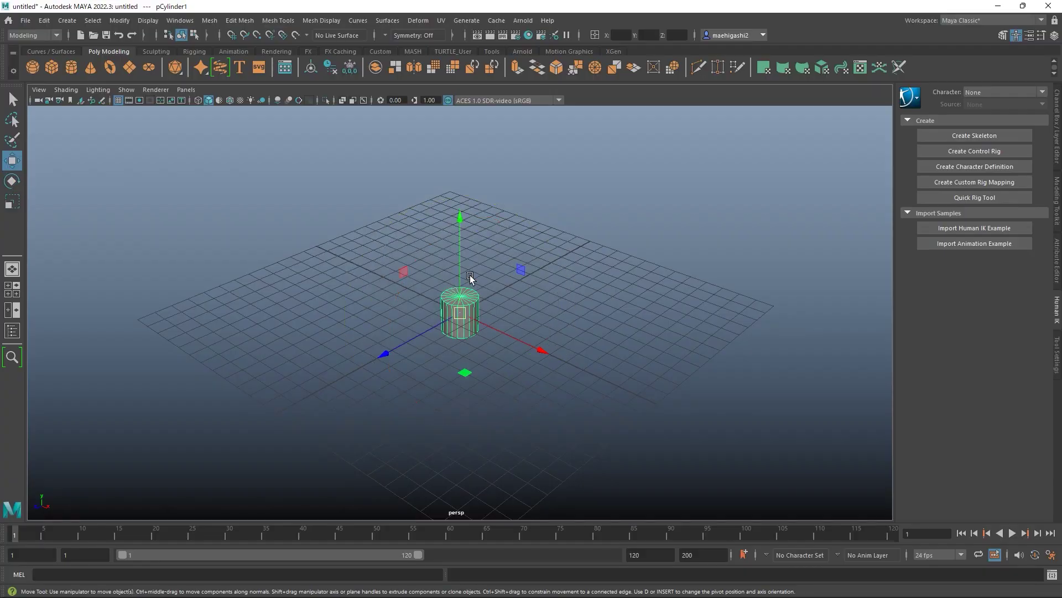
Step: Cycle the cylinder's manipulator through the Rotate, Scale and Move tools, ending on Move
key("e")
key("w")
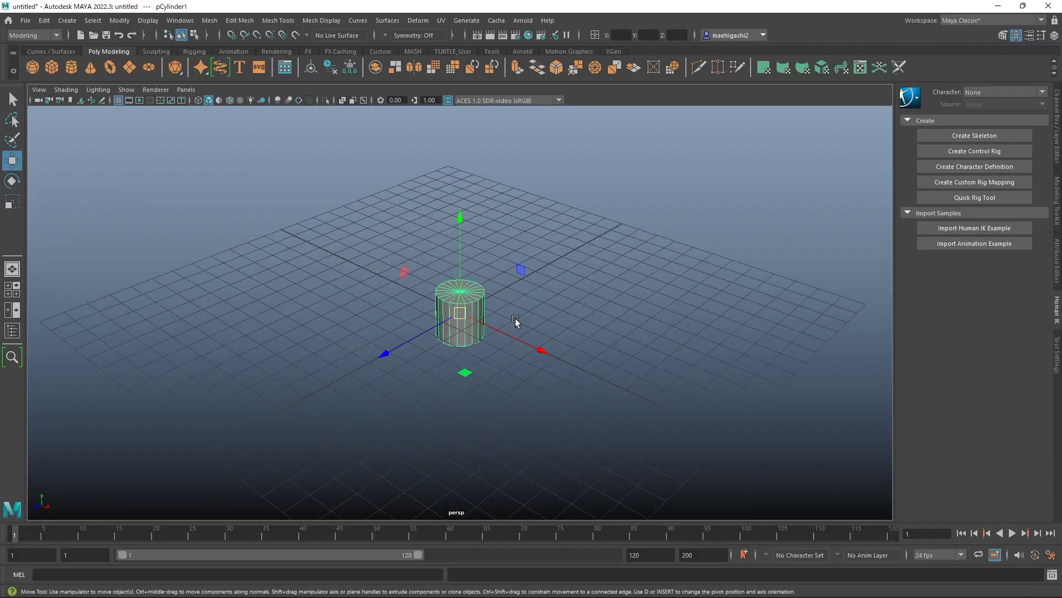
left_click_drag(516, 318, 573, 294, "alt")
key("e")
key("r")
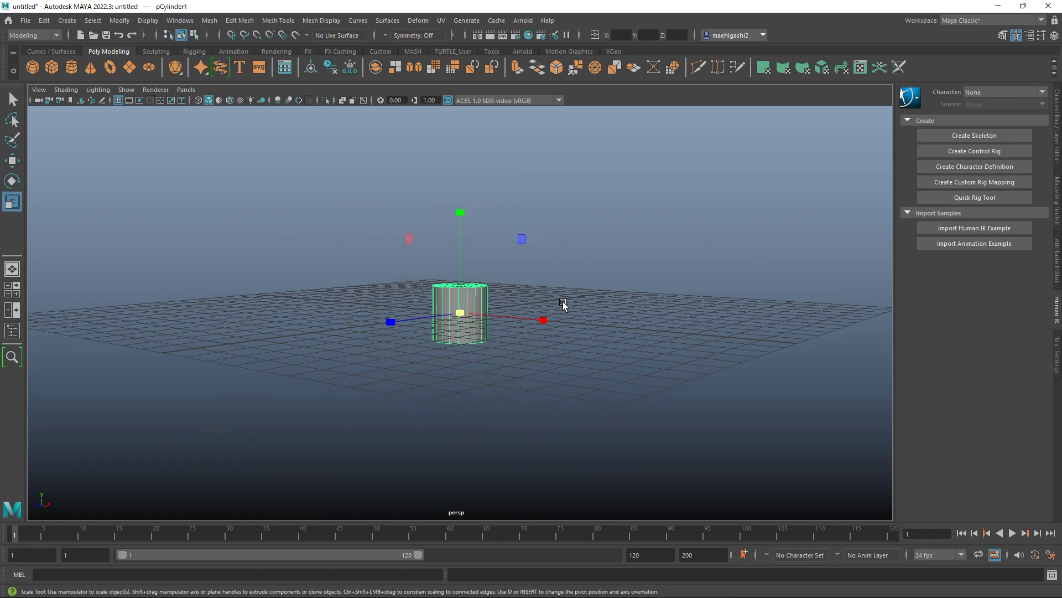
key("e")
key("r")
key("e")
key("r")
key("w")
left_click_drag(572, 287, 568, 270, "alt")
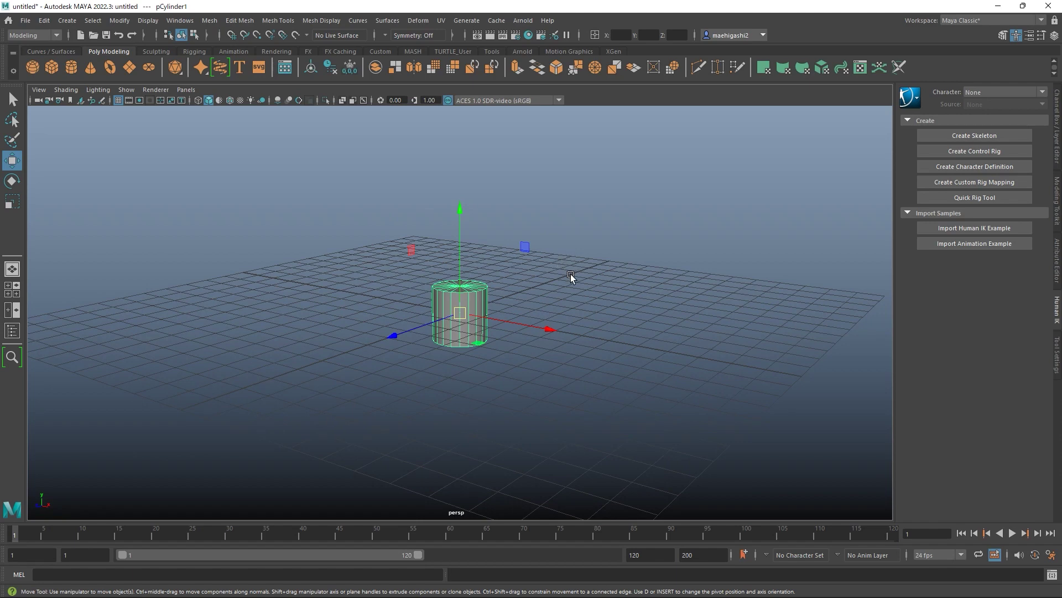
left_click_drag(571, 276, 570, 281, "alt")
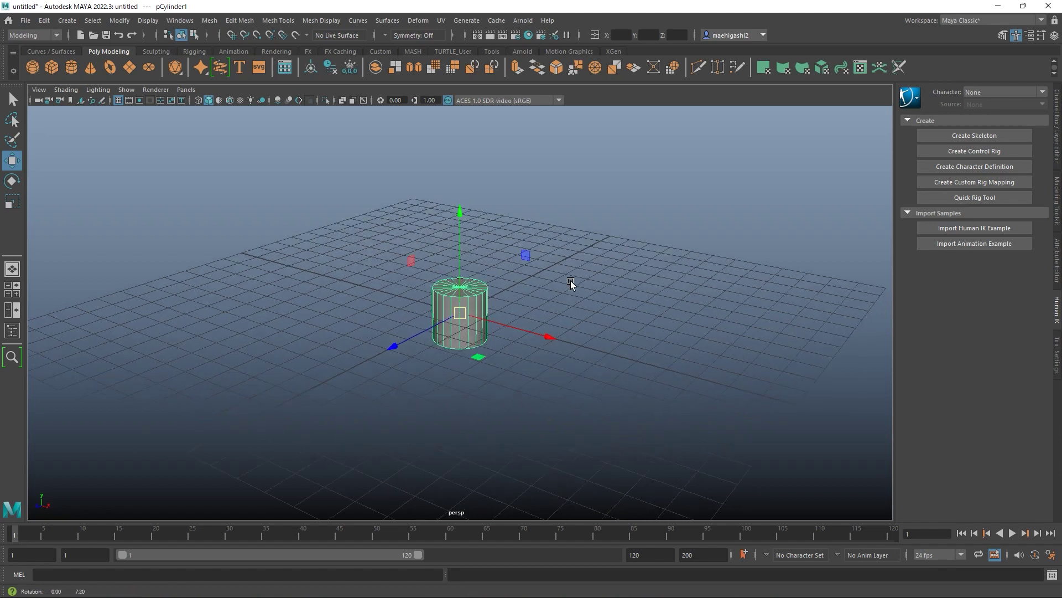
right_click_drag(570, 281, 633, 313, "alt")
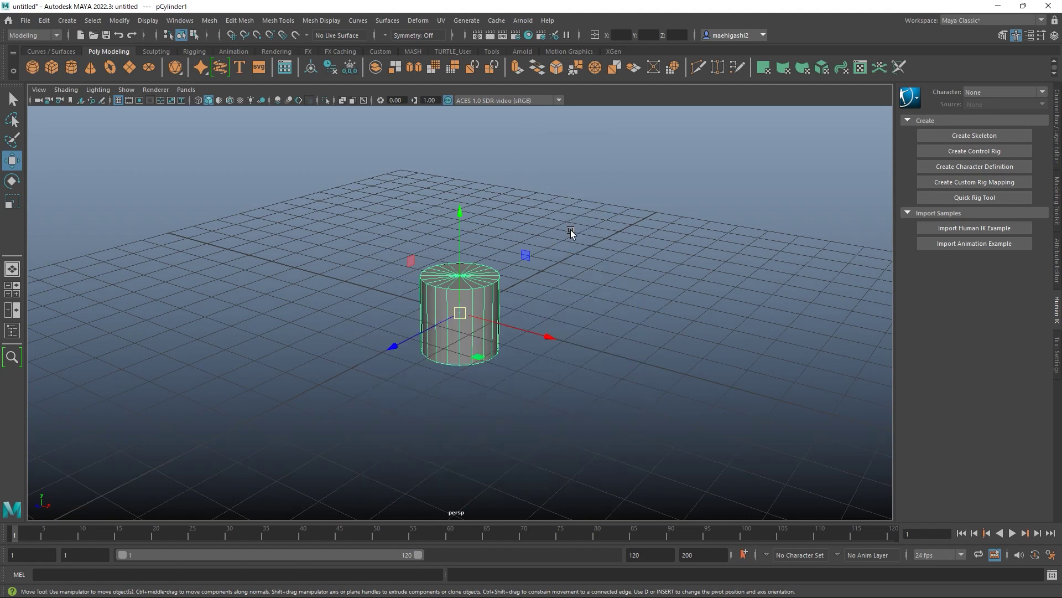
scroll(586, 242, "up", 2)
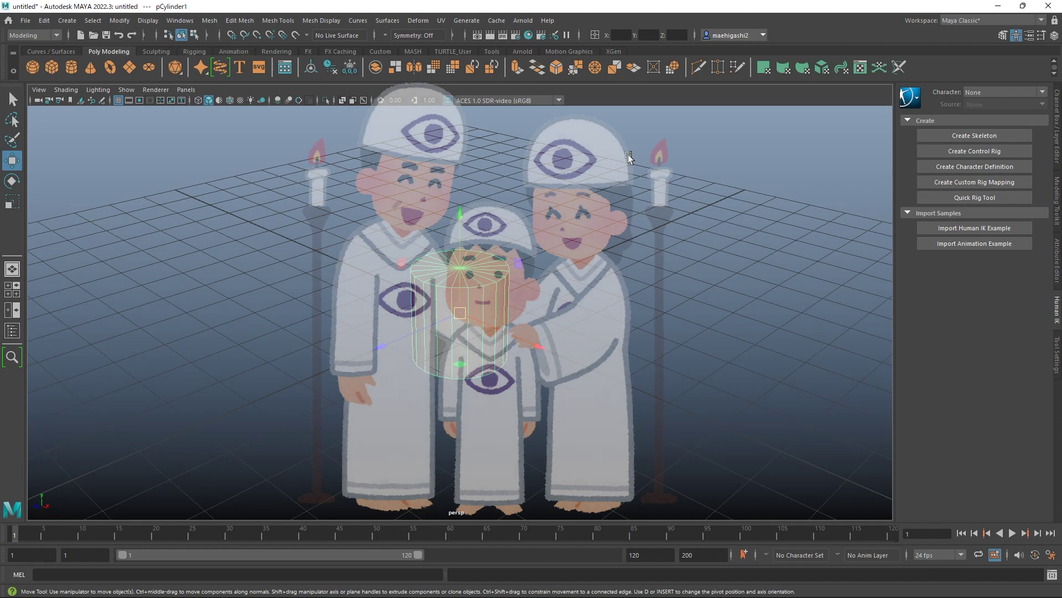
mouse_move(582, 201)
right_mouse_down("alt")
mouse_move(485, 184)
mouse_move(588, 200)
mouse_move(567, 198)
right_mouse_up("alt")
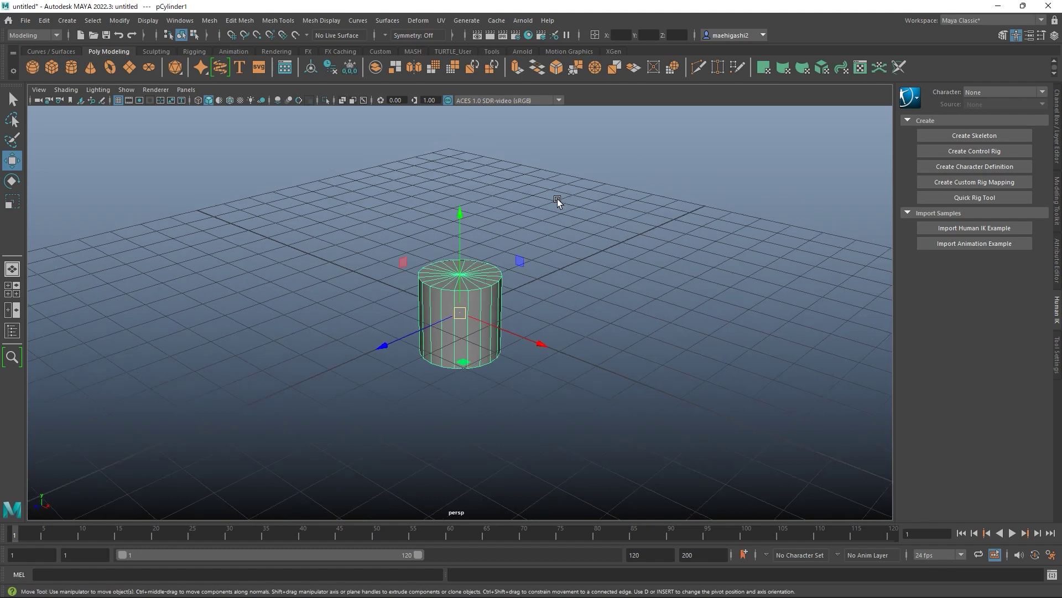
Step: Delete the cylinder from the scene
right_click_drag(565, 194, 477, 176, "alt")
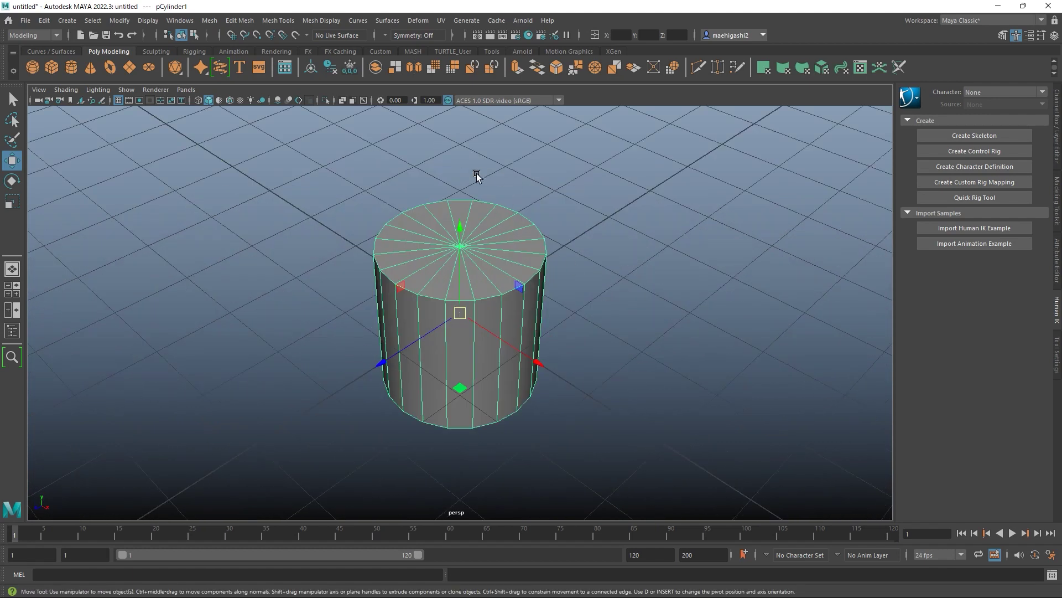
key("Delete")
left_click_drag(562, 230, 474, 200, "alt")
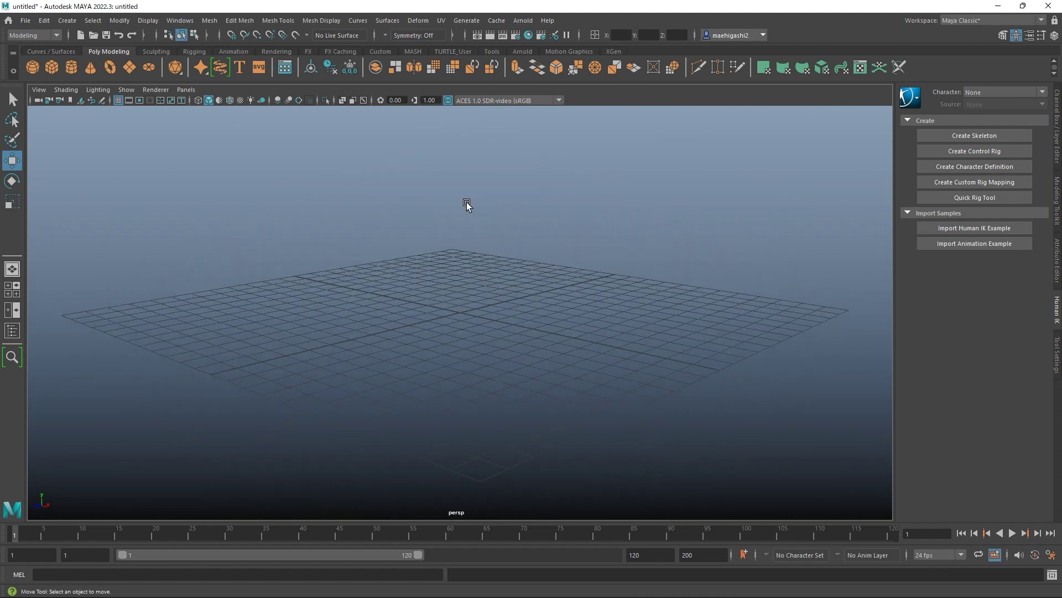
Step: Create a polygon plane at the grid's centre and frame it in the perspective view
right_click(467, 203, "shift")
right_click_drag(467, 203, 517, 175, "shift")
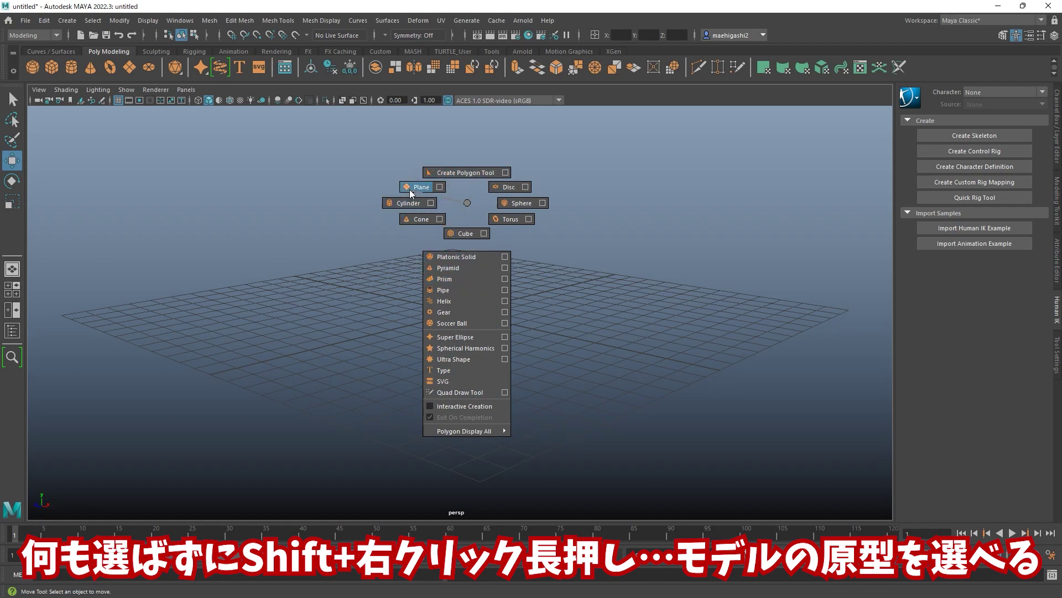
right_click_drag(411, 192, 411, 192, "shift")
key("f")
key("r")
left_click_drag(473, 310, 548, 280, "alt")
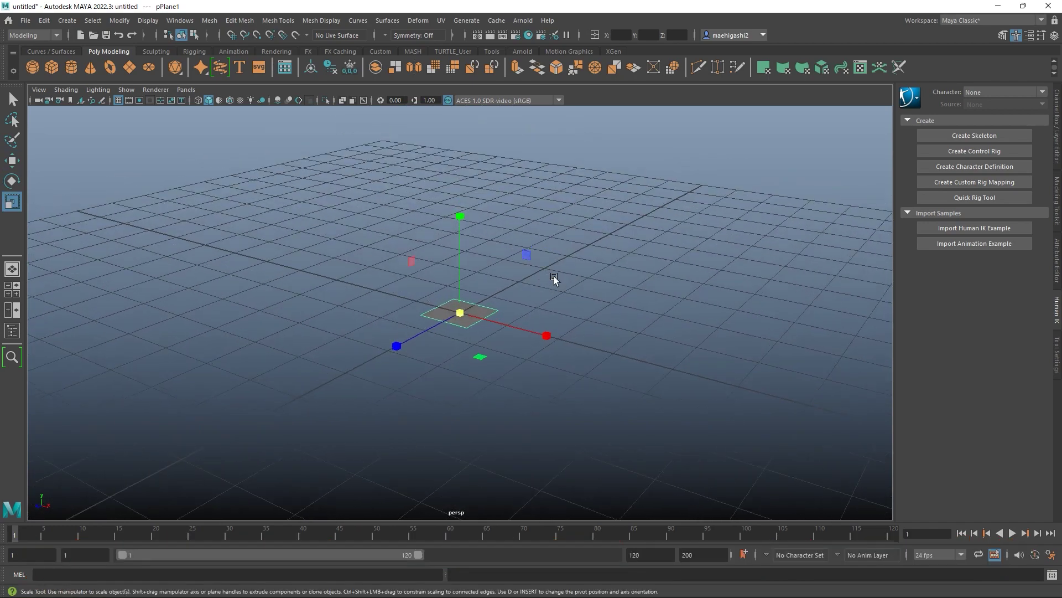
Step: Move the plane a little along the X axis and tilt it slightly with the Rotate tool
key("w")
mouse_move(553, 337)
left_mouse_down()
mouse_move(552, 355)
mouse_move(534, 332)
left_mouse_up()
key("e")
mouse_move(517, 280)
left_mouse_down()
mouse_move(526, 294)
mouse_move(517, 280)
left_mouse_up()
Step: Scale the plane up uniformly and cycle its manipulator through the Move, Rotate and Scale tools
key("r")
left_click_drag(443, 311, 503, 300)
key("w")
key("e")
key("r")
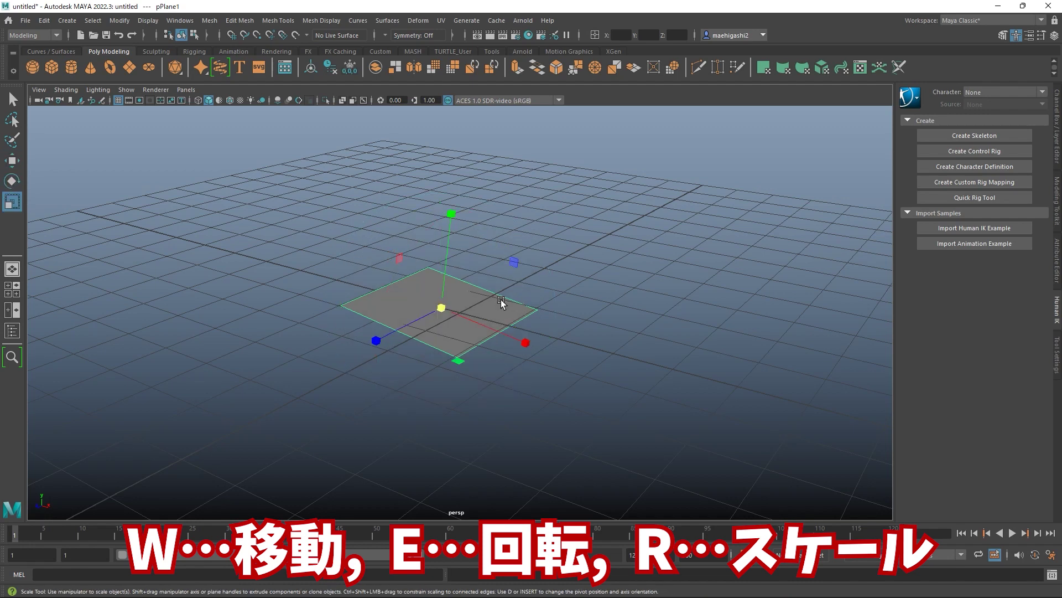
key("e")
key("w")
key("e")
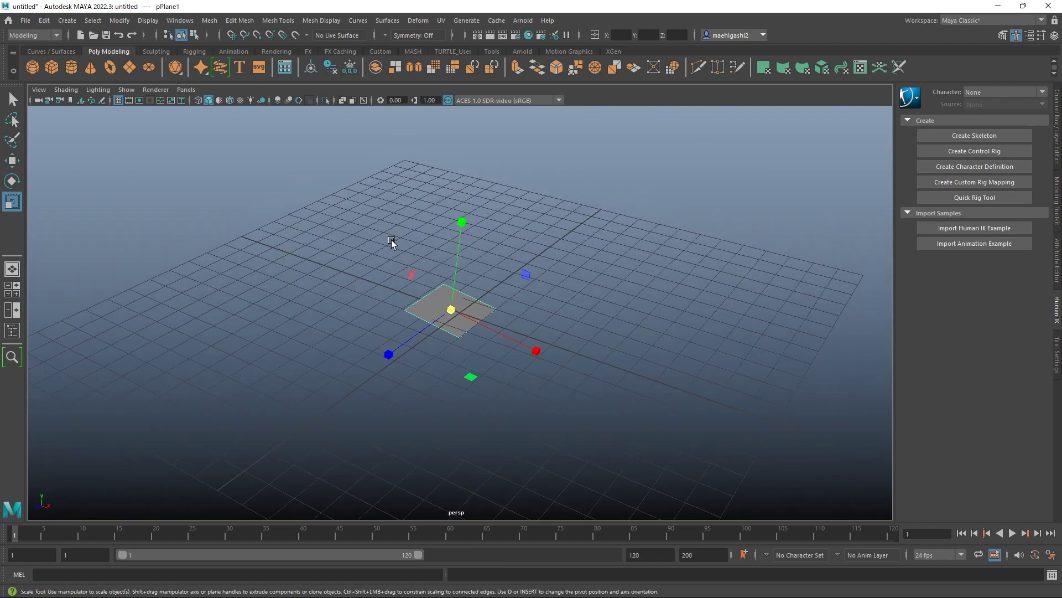
scroll(391, 242, "down", 2)
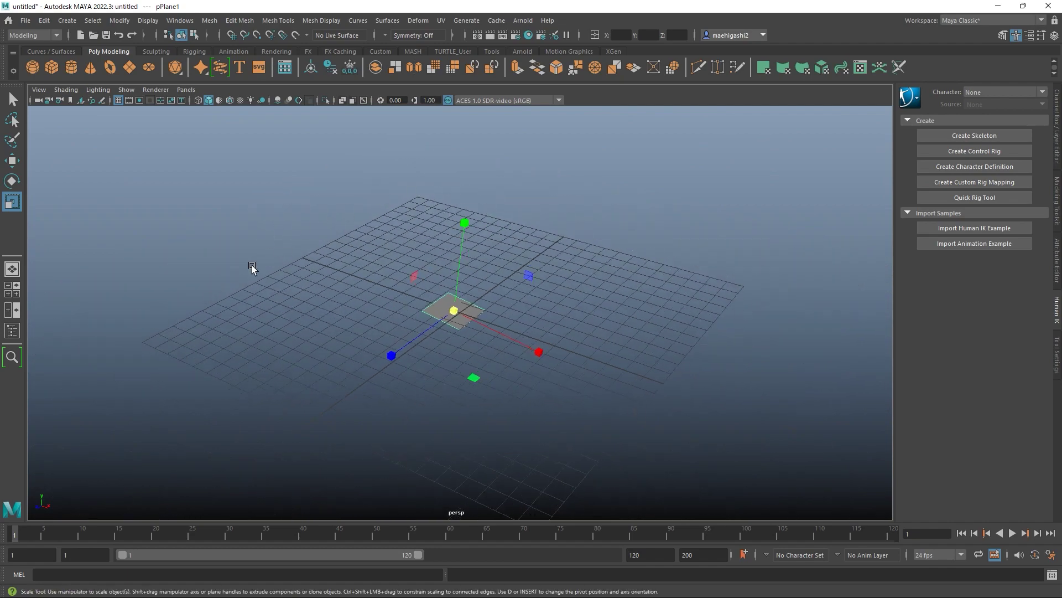
mouse_move(467, 456)
left_mouse_down("alt")
mouse_move(517, 500)
mouse_move(546, 431)
mouse_move(467, 449)
left_mouse_up("alt")
mouse_move(606, 322)
left_mouse_down("alt")
mouse_move(595, 316)
mouse_move(659, 336)
mouse_move(635, 328)
mouse_move(695, 331)
mouse_move(679, 304)
mouse_move(607, 313)
left_mouse_up("alt")
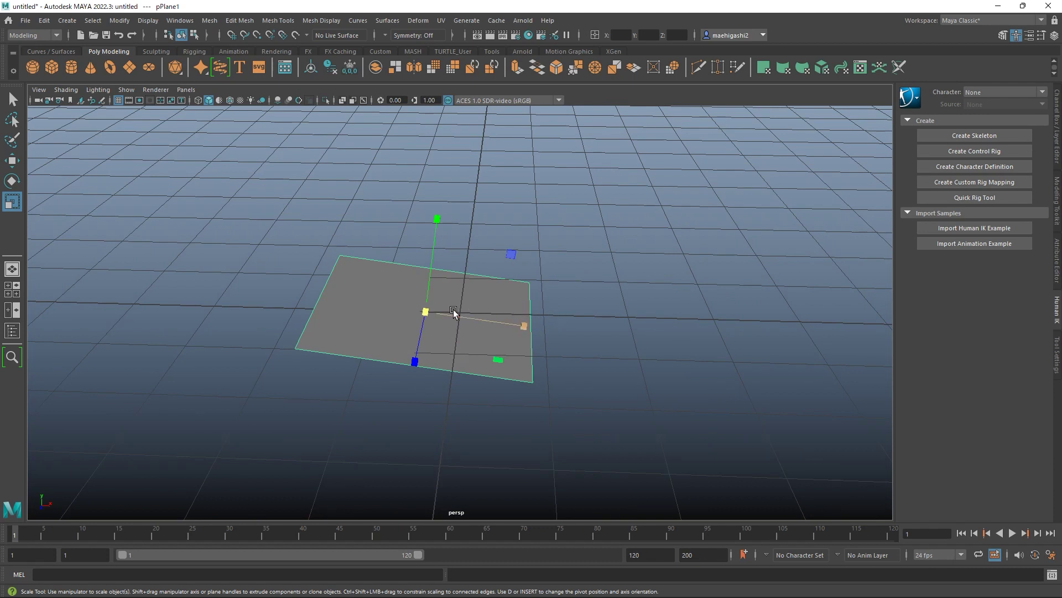
left_click_drag(553, 308, 556, 311, "alt")
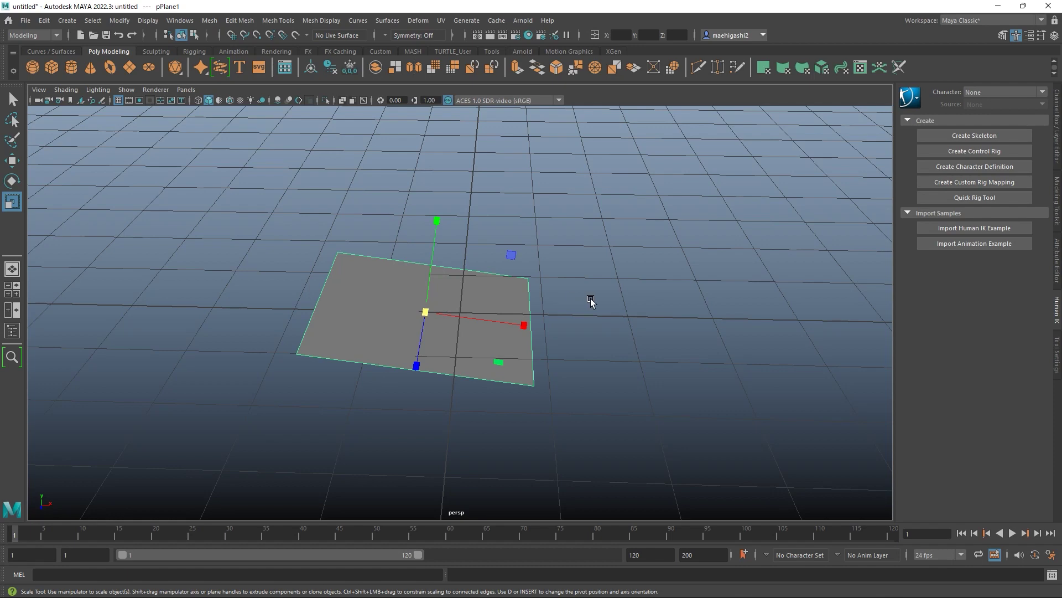
Step: Try moving the plane far outside the grid, undo the move and frame the plane in the view
scroll(589, 299, "down", 10)
key("w")
left_click_drag(553, 252, 465, 205, "alt")
left_click_drag(362, 332, 605, 351)
key("ctrl+z")
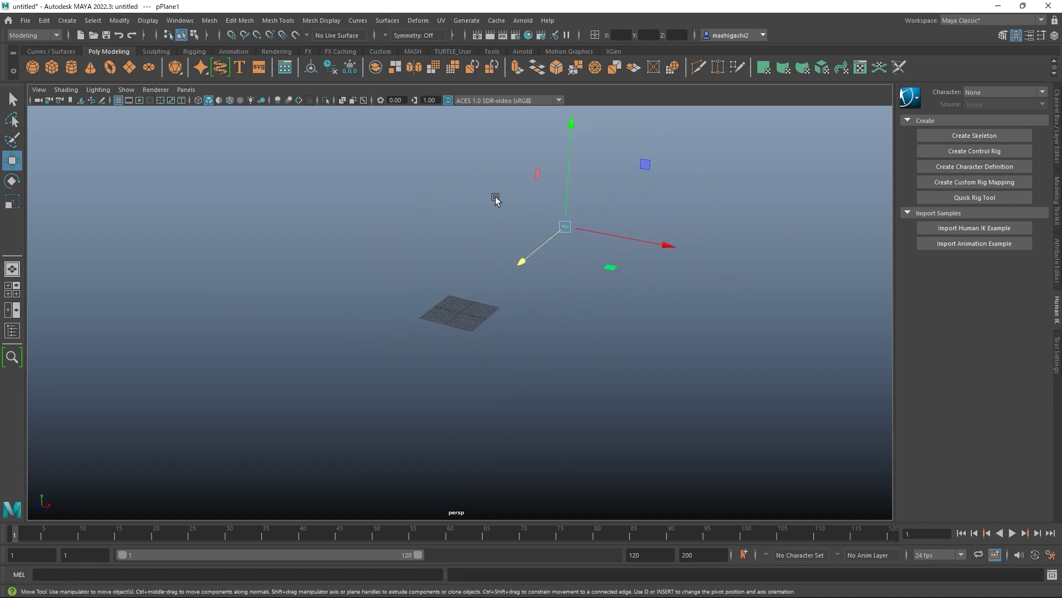
scroll(609, 232, "up", 5)
key("f")
left_click_drag(752, 296, 610, 385, "alt")
left_click_drag(533, 147, 540, 244, "alt")
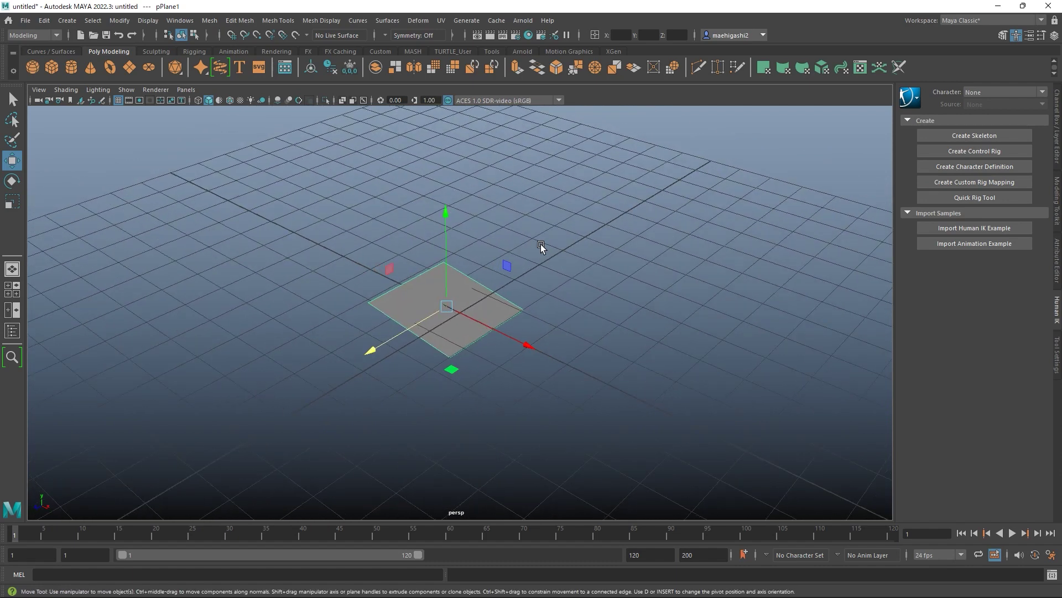
scroll(545, 241, "down", 10)
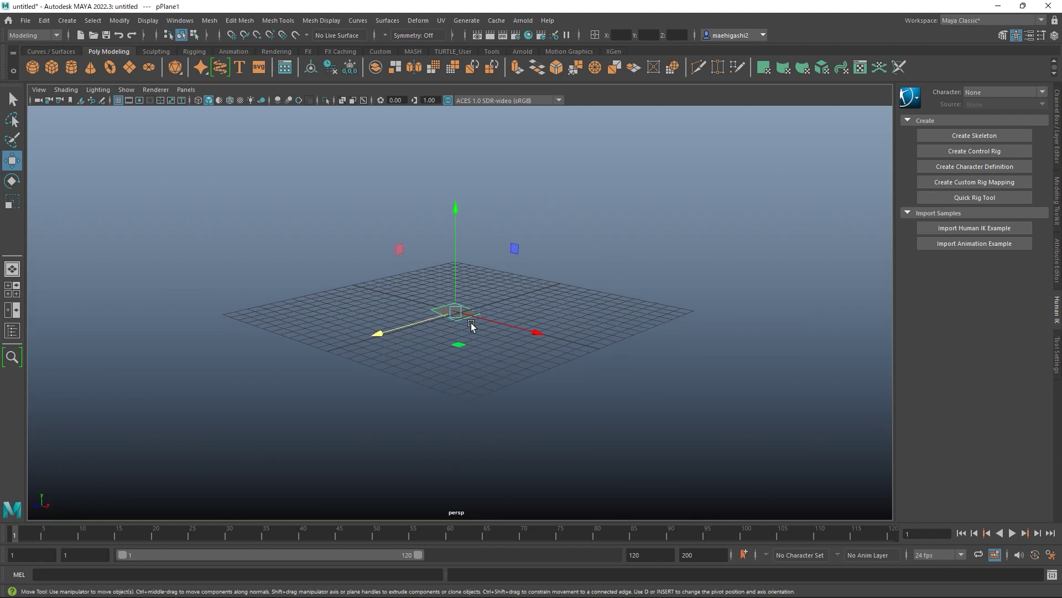
left_click_drag(702, 211, 671, 259, "alt")
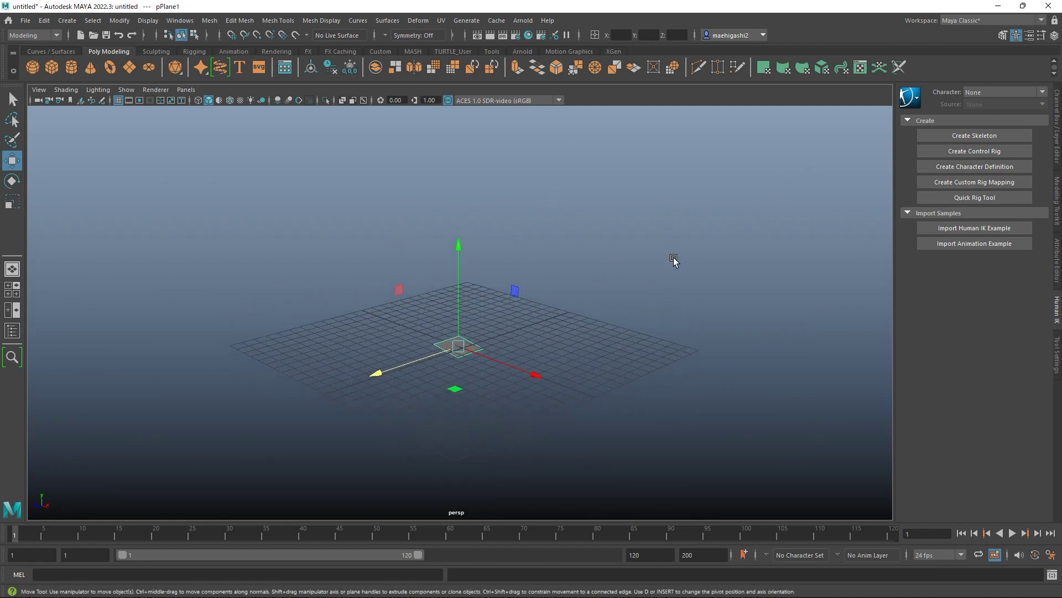
scroll(450, 234, "up", 3)
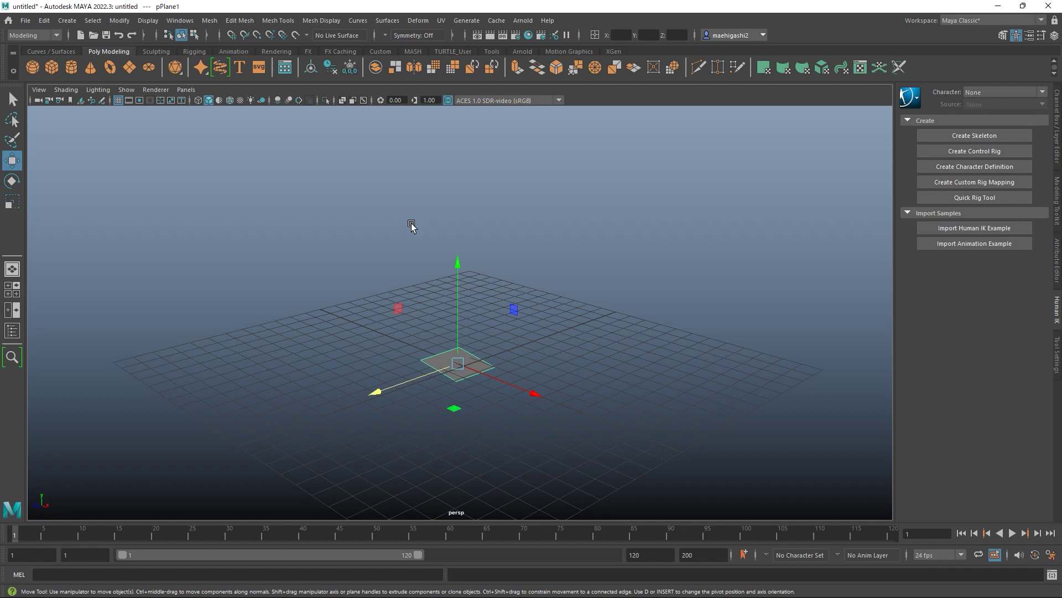
Step: Examine the reference drawing of the pink half-timbered house up close
scroll(401, 222, "up", 3)
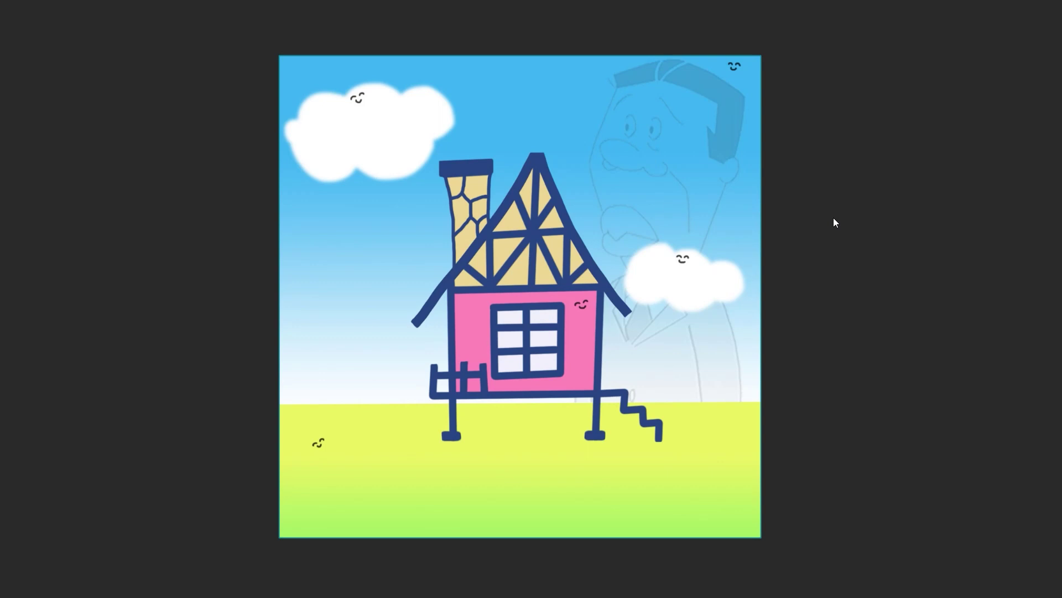
scroll(570, 316, "up", 1)
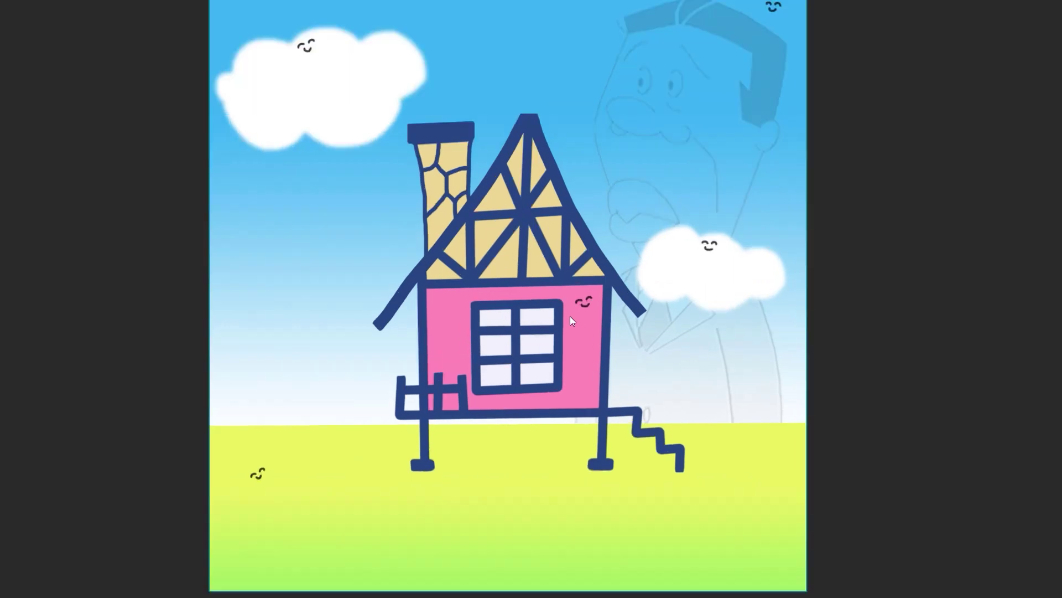
scroll(569, 322, "up", 1)
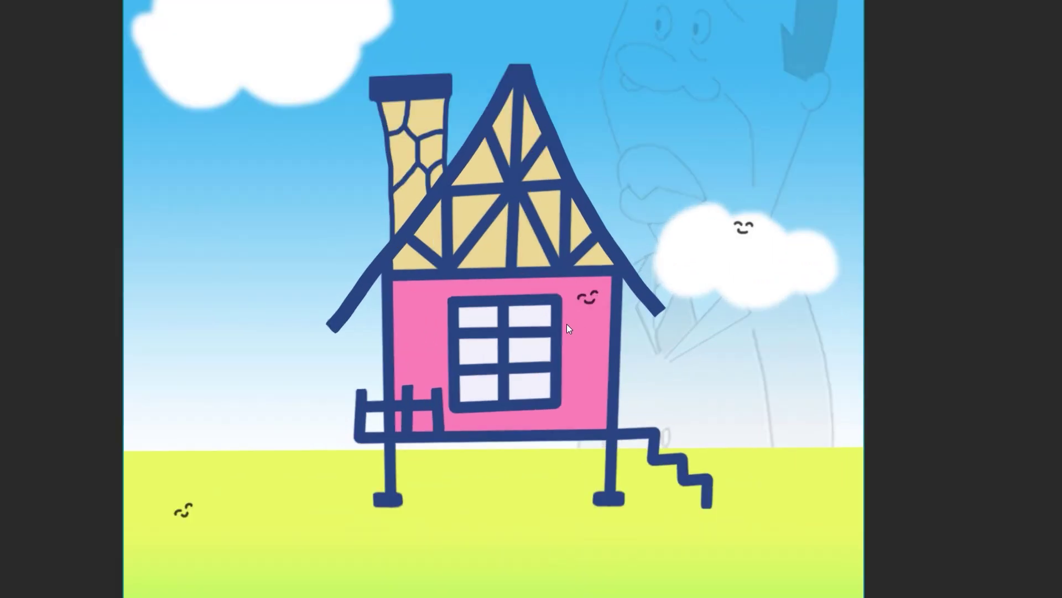
scroll(567, 323, "down", 1)
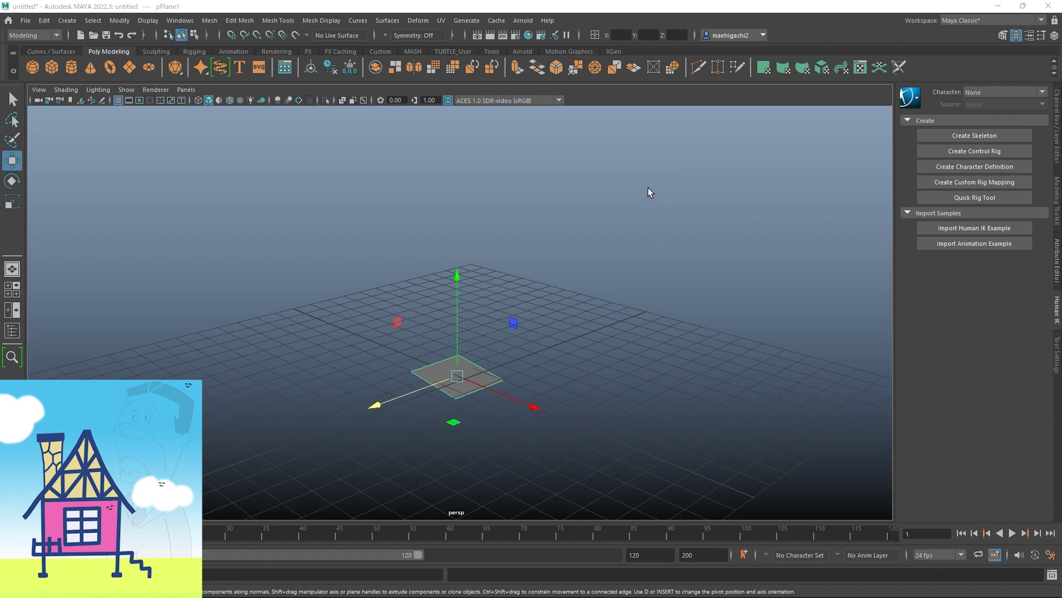
Step: Delete the plane and create a polygon cube in its place
left_click_drag(572, 178, 550, 194, "alt")
left_click_drag(335, 219, 578, 436)
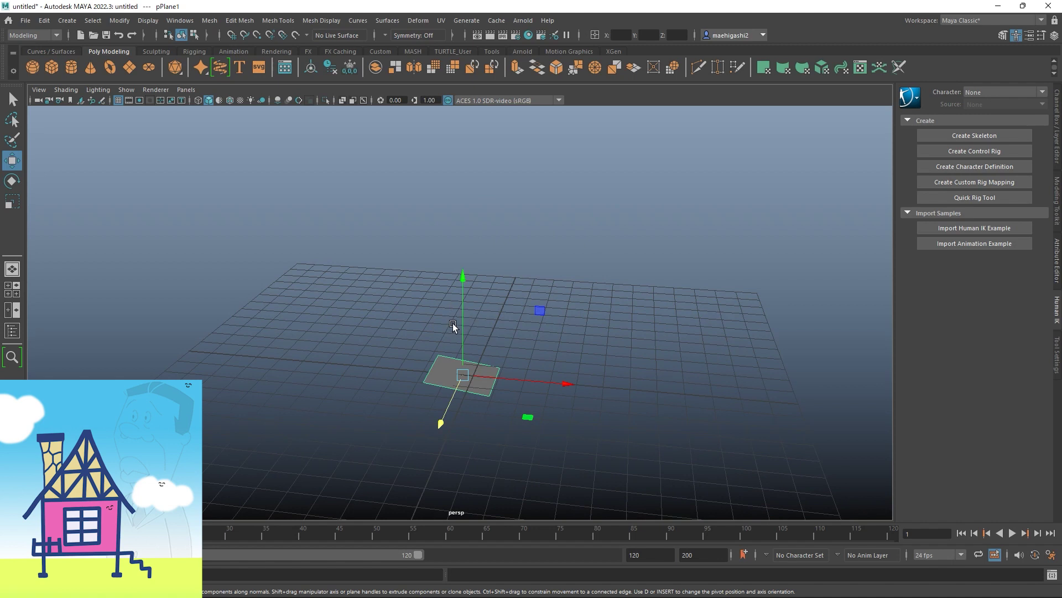
key("Delete")
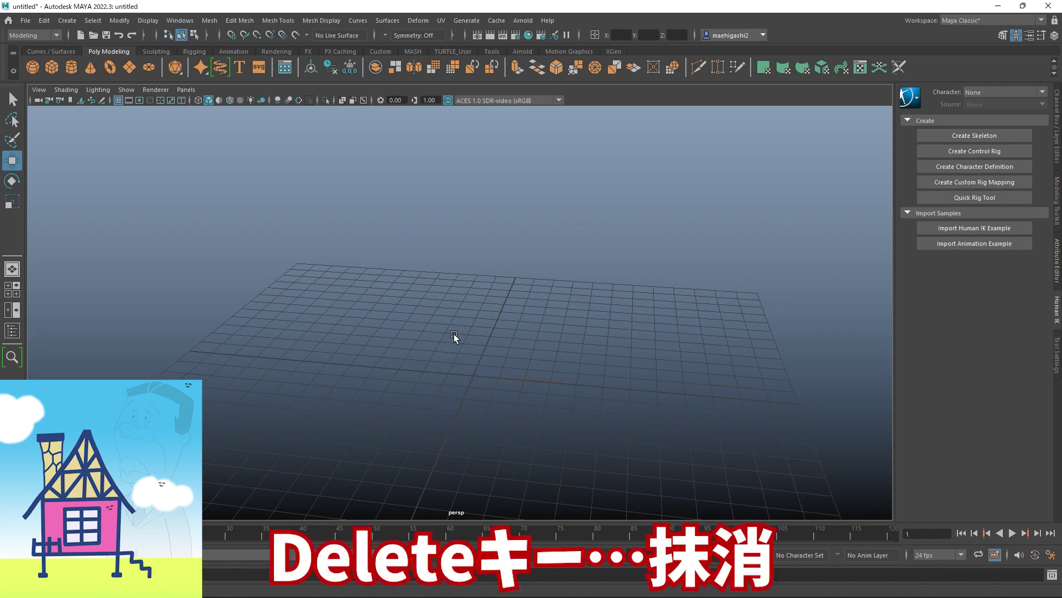
right_click(463, 242, "shift")
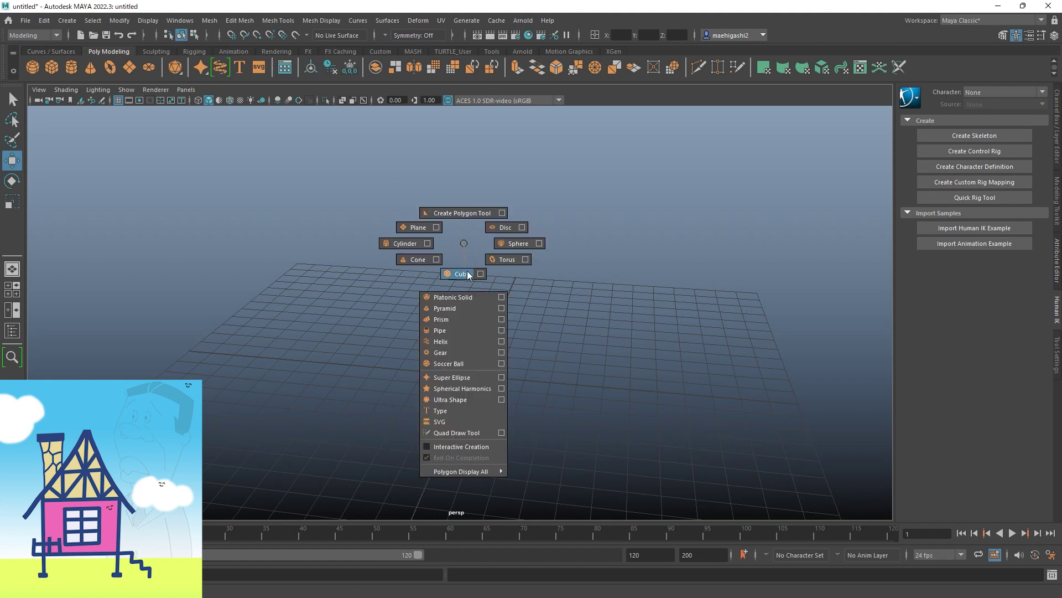
left_click(460, 271)
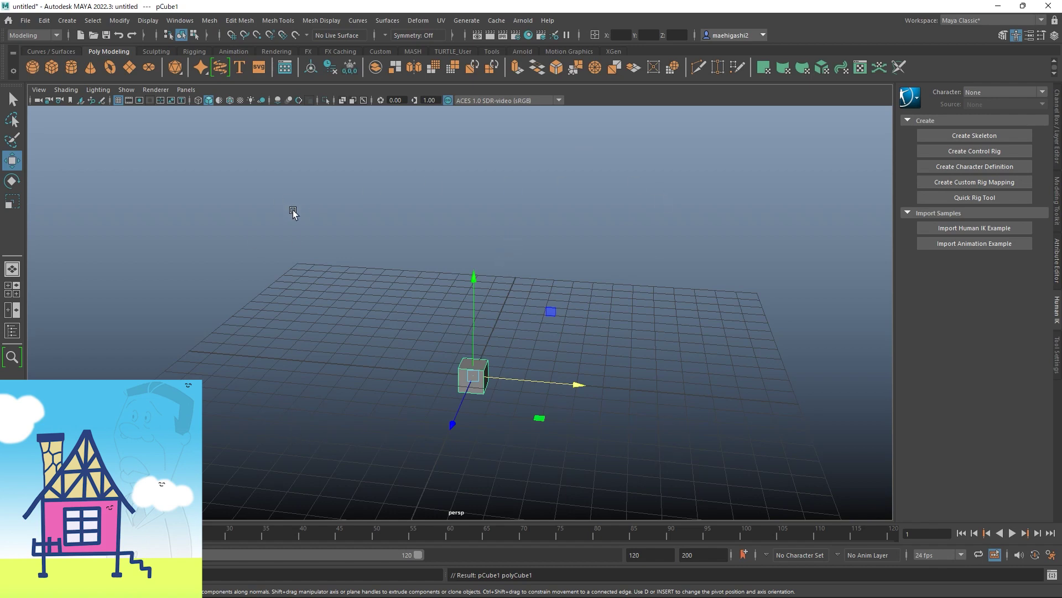
Step: Orbit around the cube, pull the view far back and try to frame the selected cube
left_click_drag(616, 283, 586, 316, "alt")
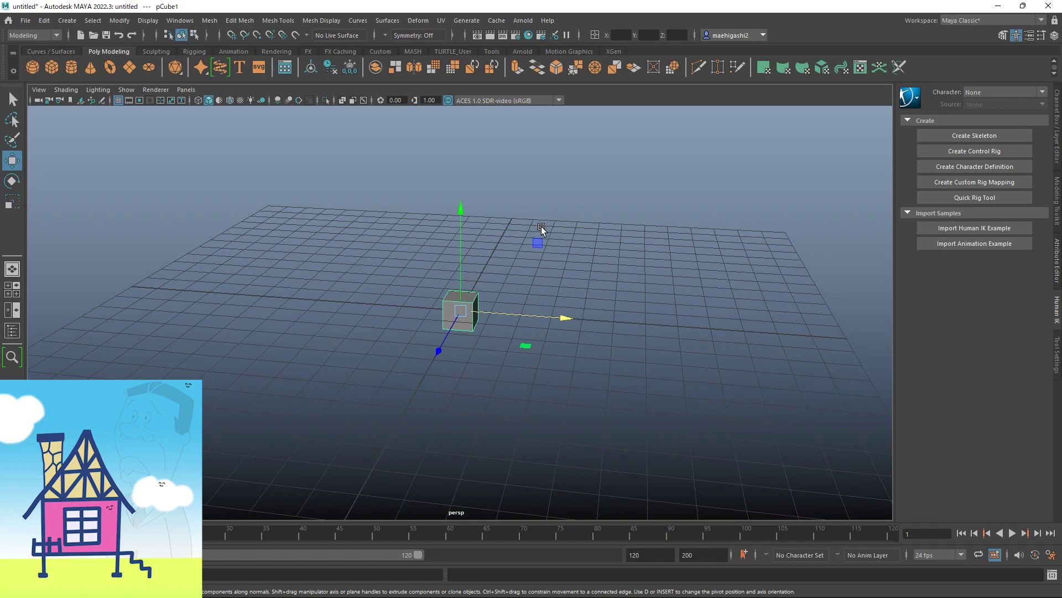
left_click_drag(518, 265, 651, 256, "alt")
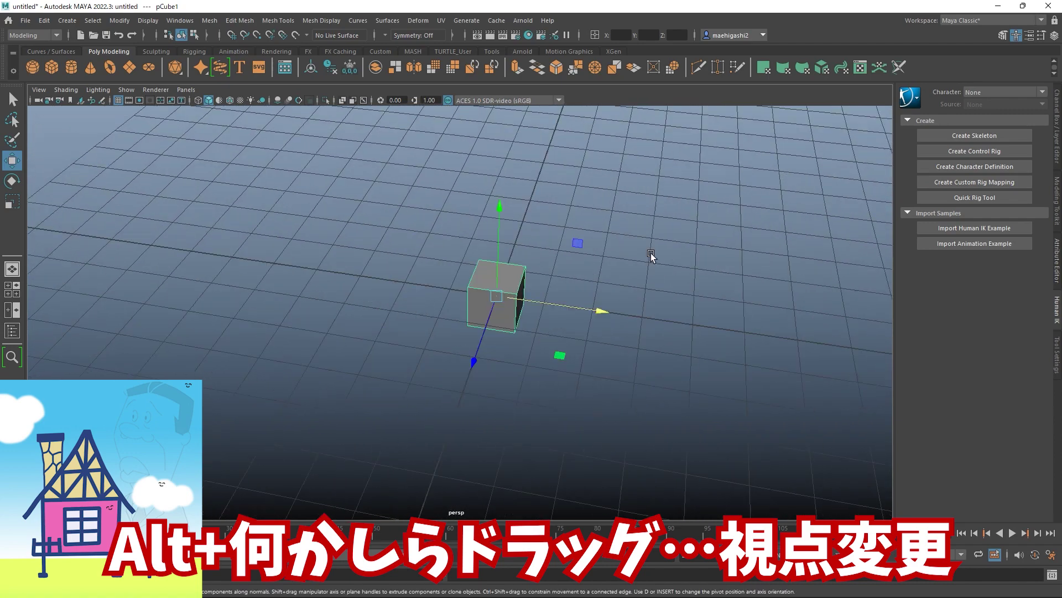
left_click_drag(651, 253, 520, 200, "alt")
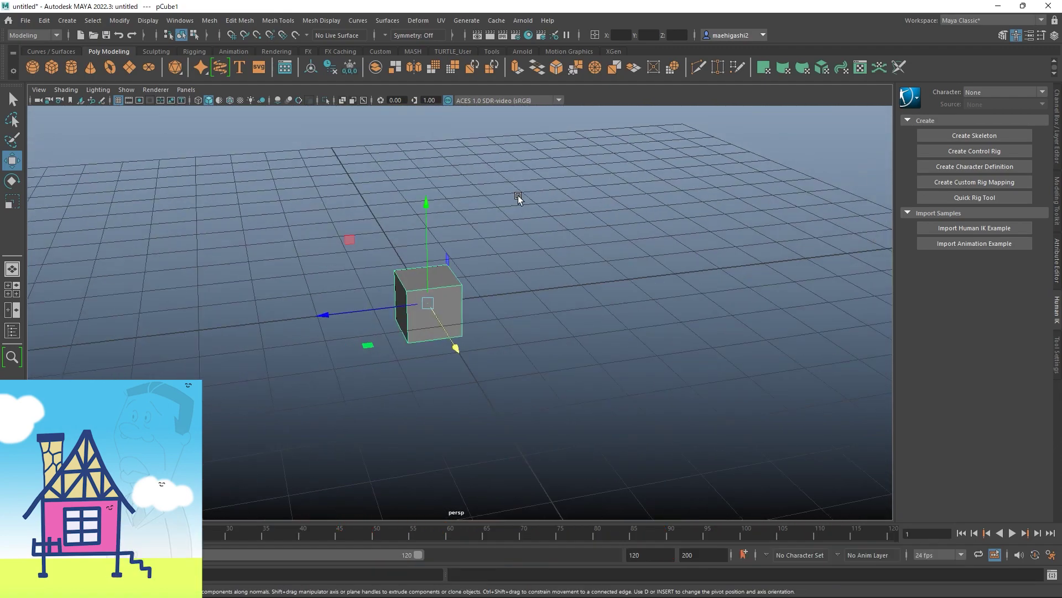
left_click_drag(408, 303, 725, 241, "alt")
right_click_drag(726, 242, 318, 208, "alt")
left_click_drag(347, 247, 305, 208, "alt")
key("f")
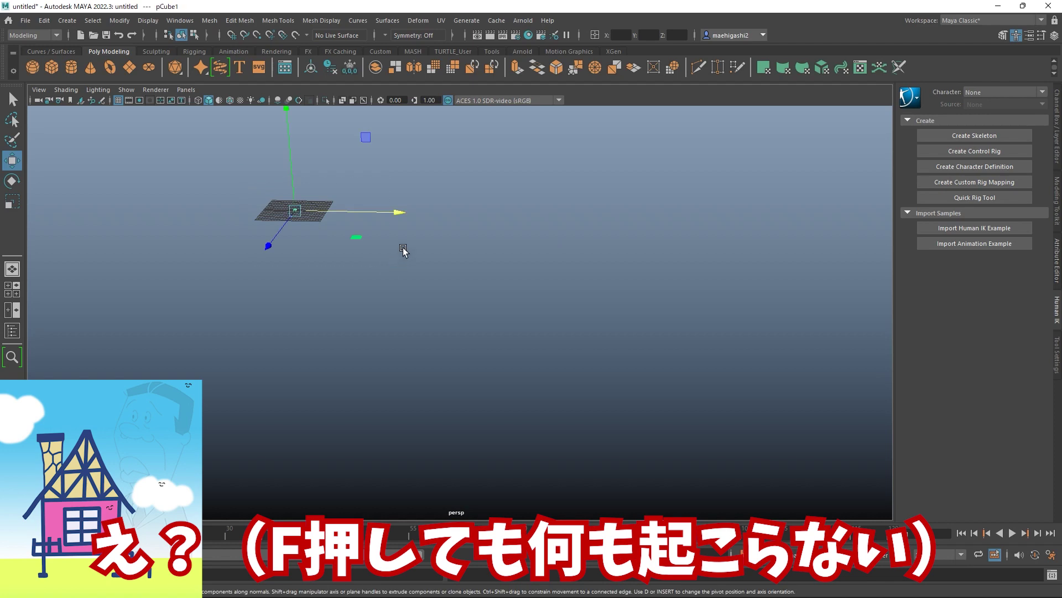
left_click_drag(403, 247, 459, 247, "alt")
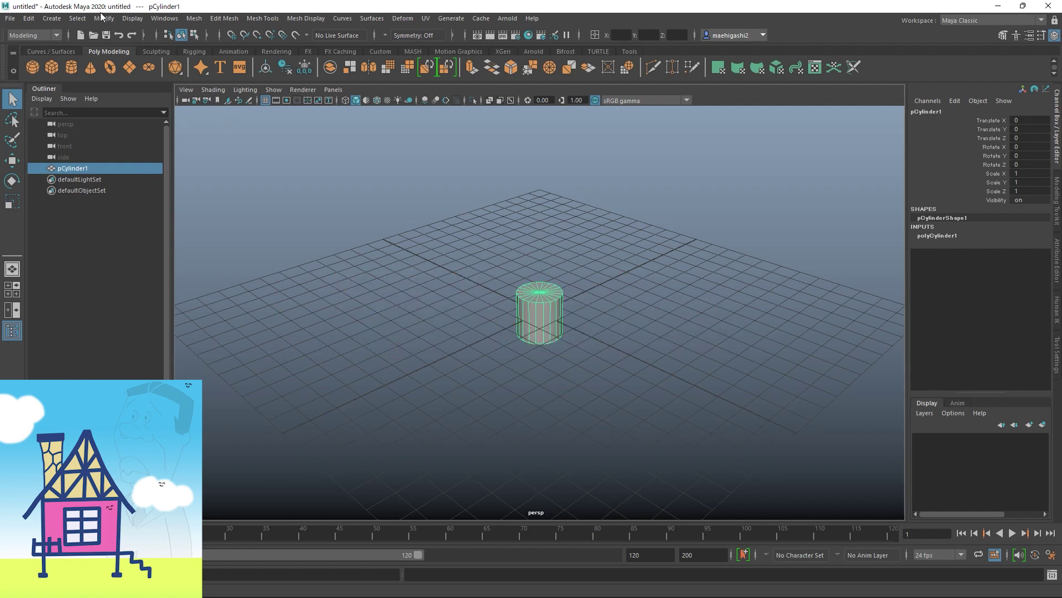
Step: Switch the cylinder's manipulator from Scale to Move and frame the cylinder in the view
key("r")
left_click_drag(390, 228, 593, 224, "alt")
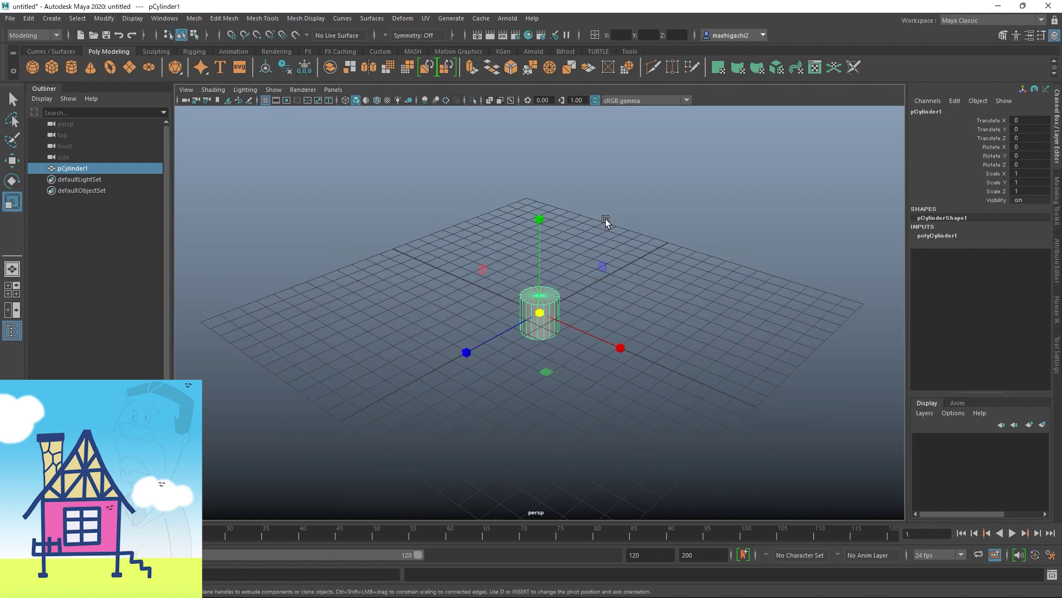
key("w")
key("f")
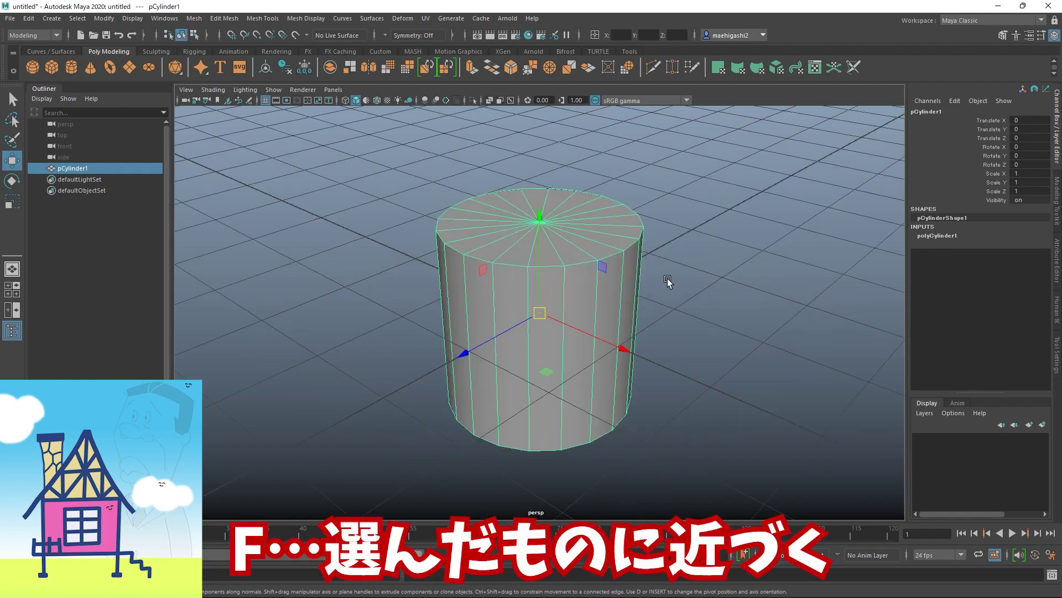
Step: Practise zooming and orbiting away from the cylinder and framing it again from several distances and angles
right_click_drag(747, 244, 621, 227, "alt")
mouse_move(622, 228)
middle_mouse_down("alt")
mouse_move(553, 237)
mouse_move(707, 240)
mouse_move(603, 226)
middle_mouse_up("alt")
left_click_drag(603, 227, 415, 334, "alt")
middle_click_drag(415, 334, 359, 332, "alt")
key("f")
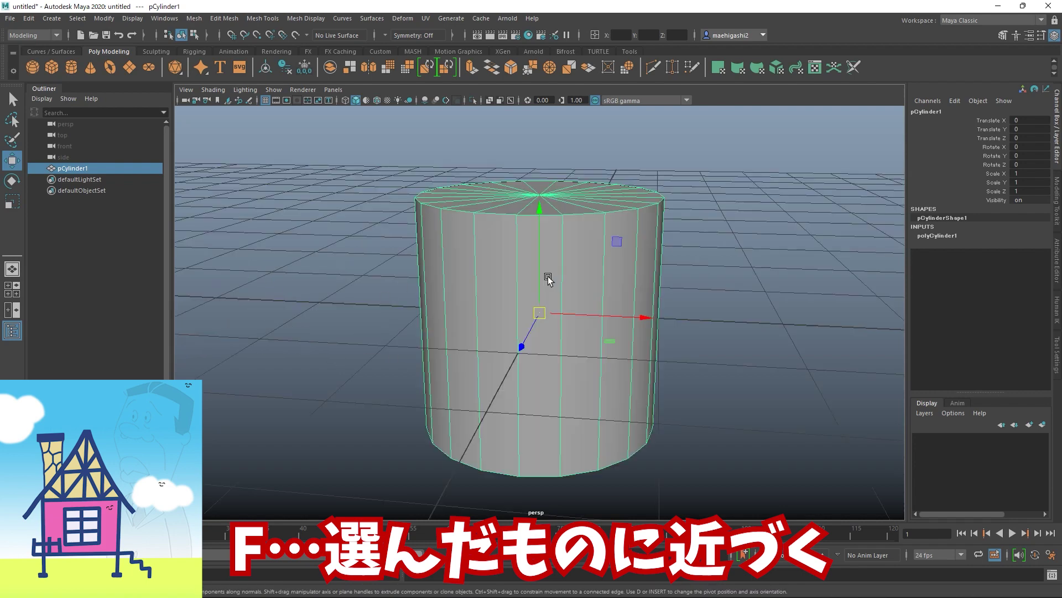
left_click_drag(714, 238, 671, 238, "alt")
right_click_drag(671, 237, 355, 225, "alt")
left_click_drag(356, 225, 489, 257, "alt")
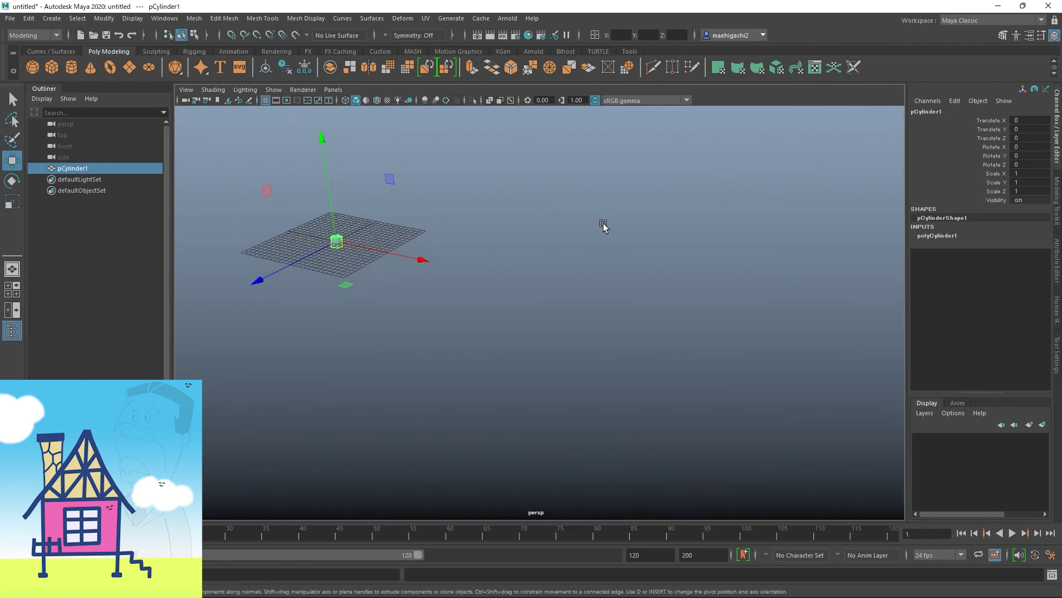
key("f")
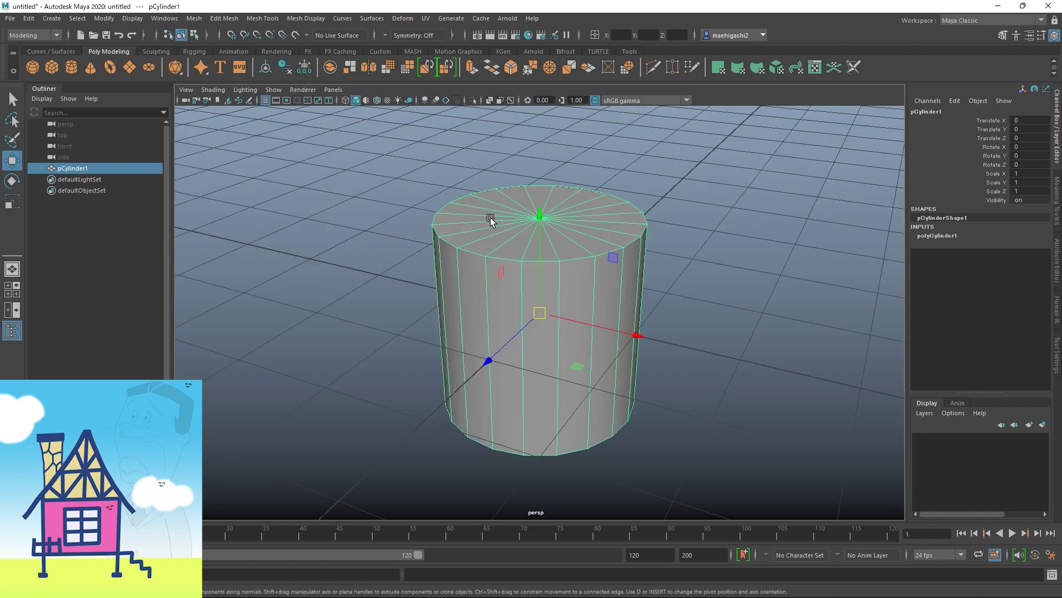
scroll(591, 215, "down", 6)
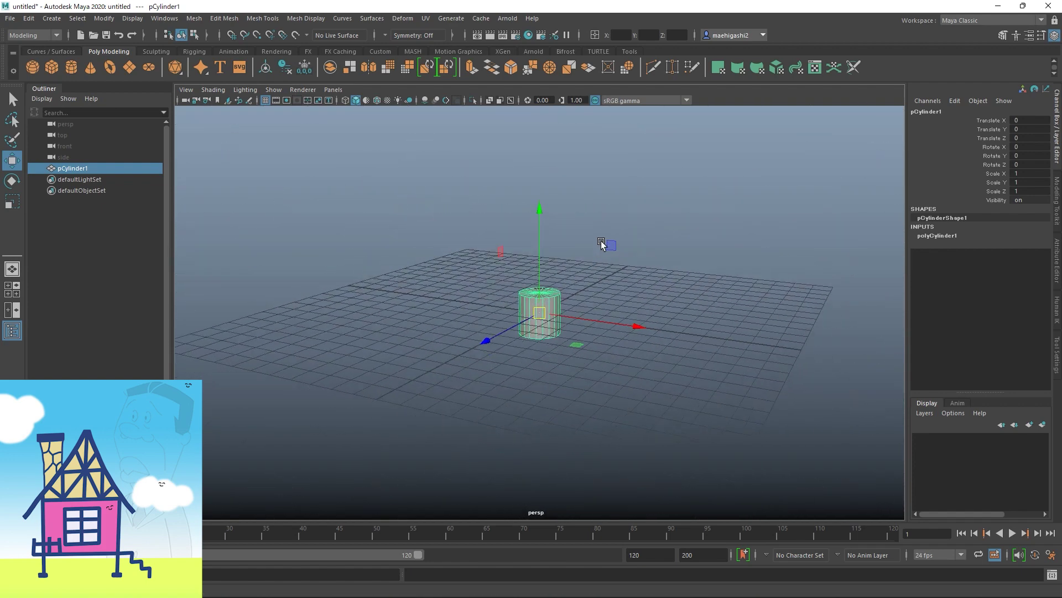
left_click_drag(602, 244, 520, 169, "alt")
key("f")
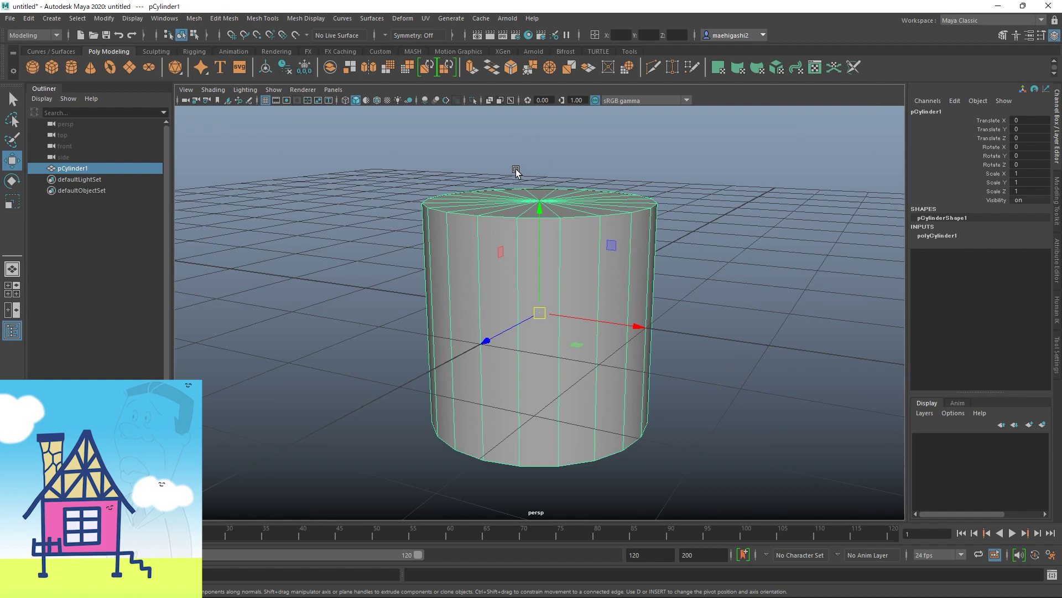
left_click_drag(576, 199, 573, 249, "alt")
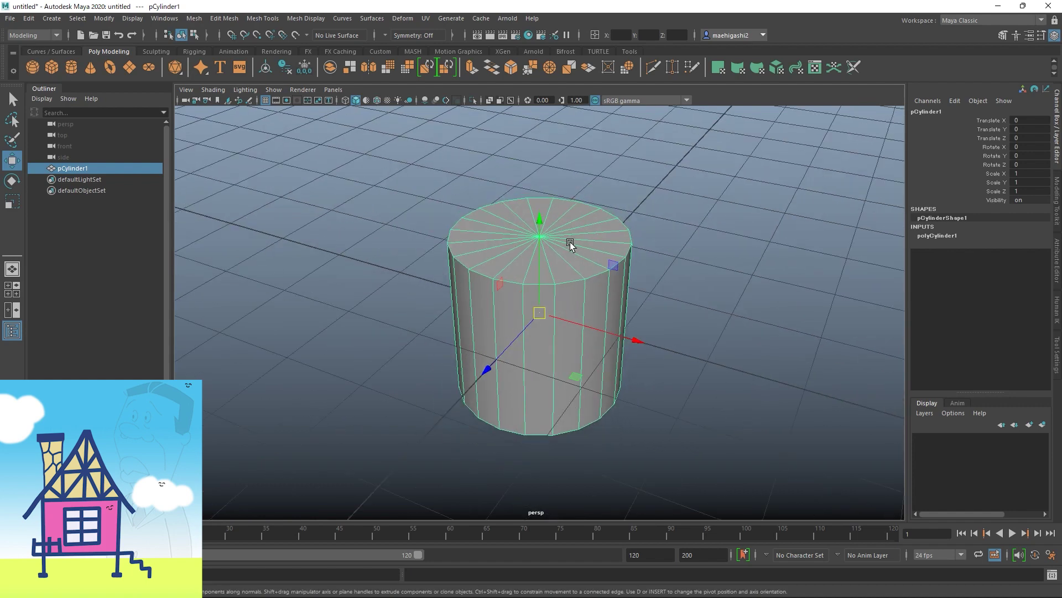
Step: Delete the cylinder and create a polygon cube at the centre of the grid
key("Delete")
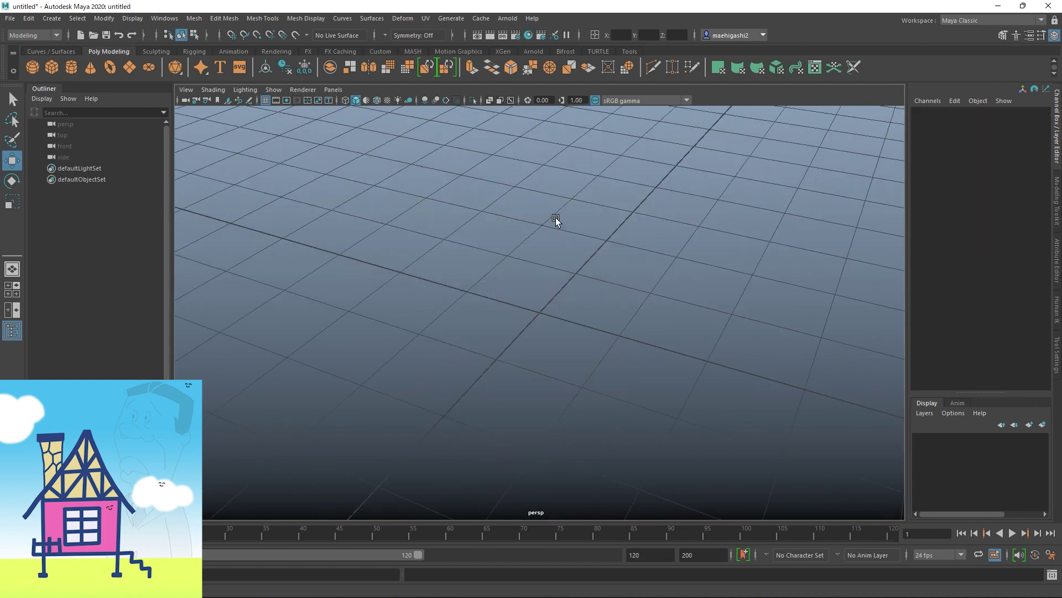
right_click_drag(556, 218, 549, 251, "shift")
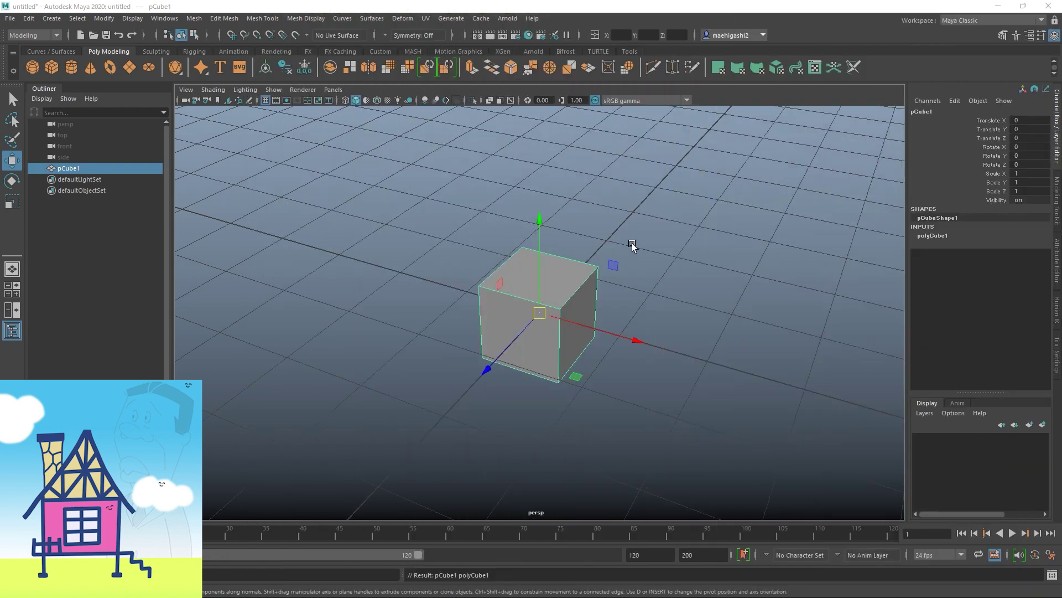
left_click_drag(632, 243, 690, 277, "alt")
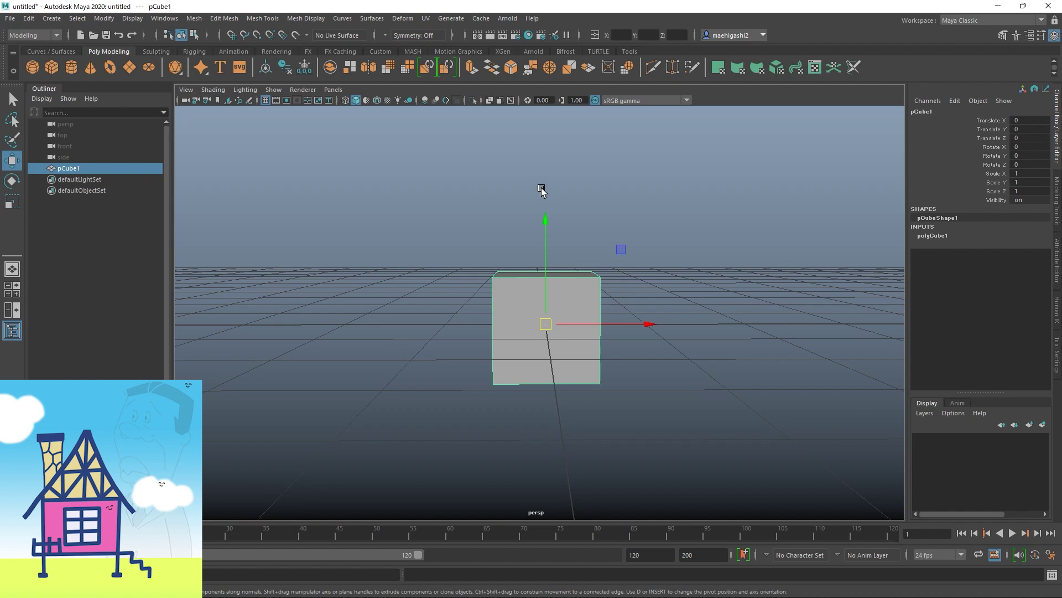
Step: Scale the cube up uniformly to about 5.65 on all three axes
scroll(470, 246, "down", 6)
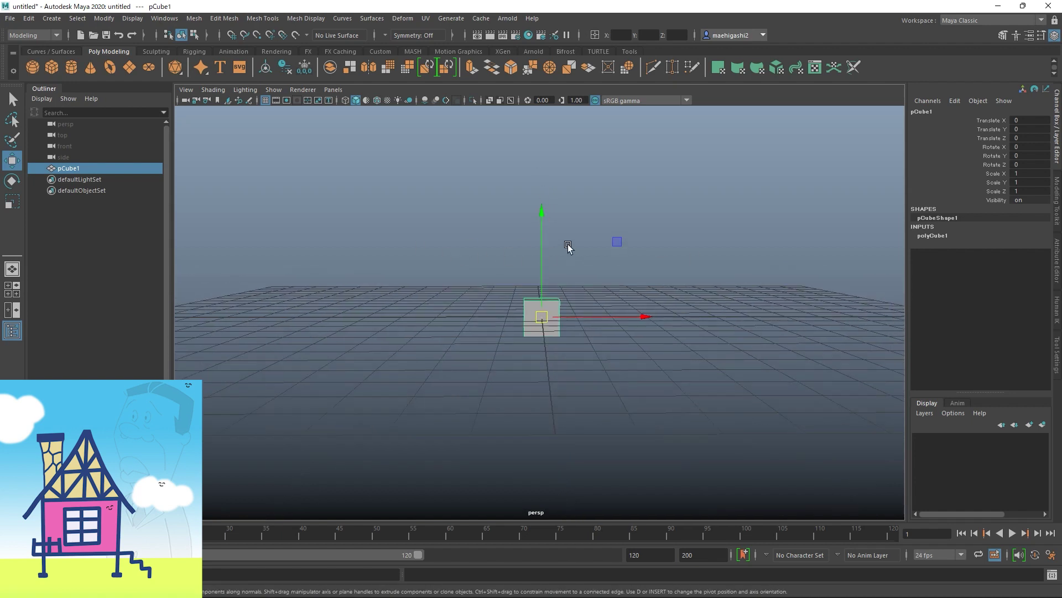
key("r")
left_click_drag(543, 313, 674, 307)
scroll(636, 308, "down", 3)
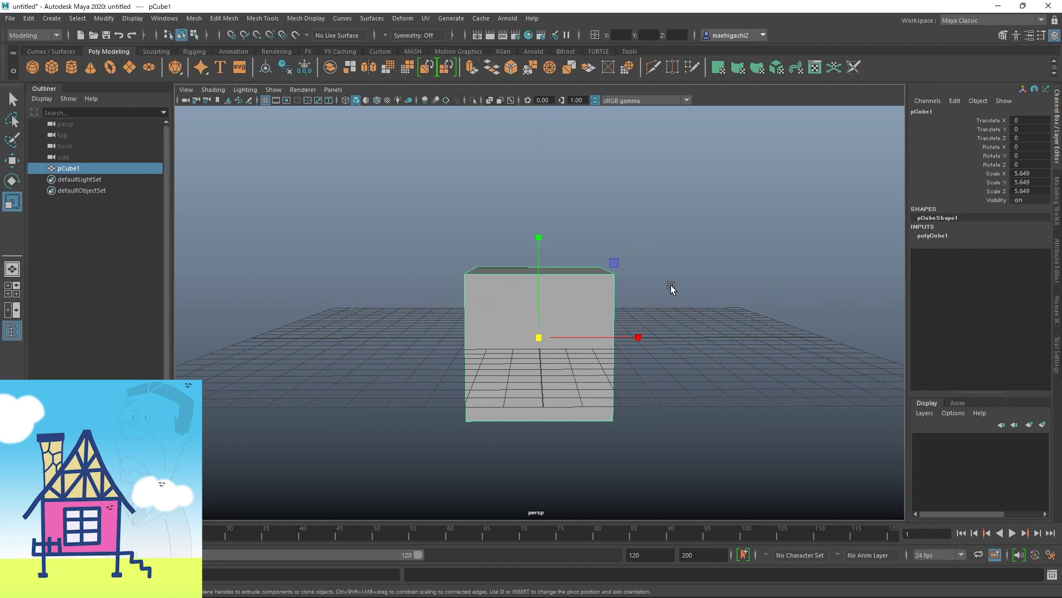
Step: Raise the cube above the grid to a Translate Y of about 4.88
middle_click_drag(671, 290, 671, 337, "alt")
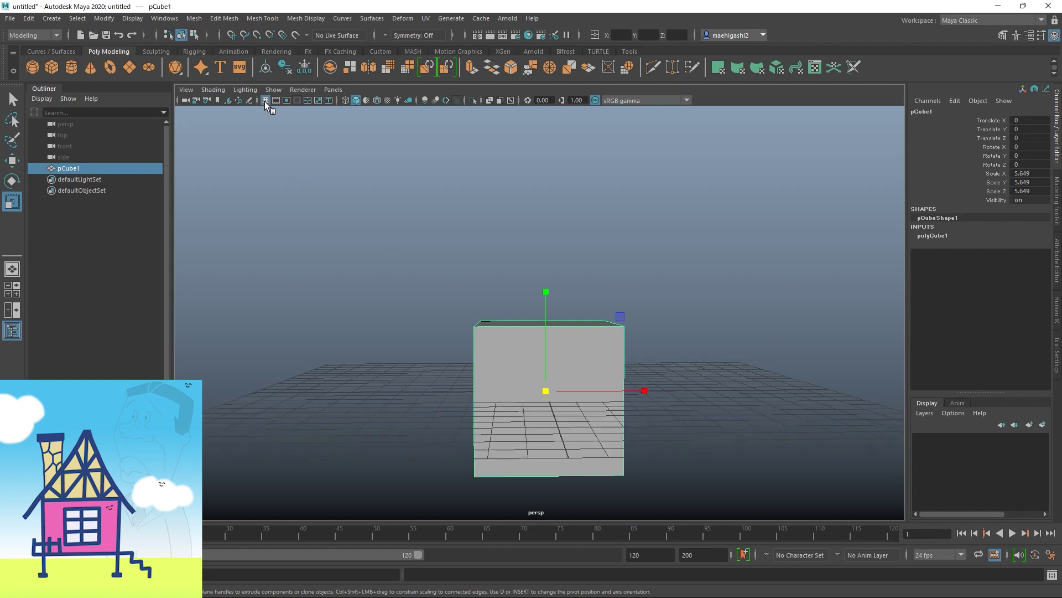
left_click_drag(470, 242, 465, 240, "alt")
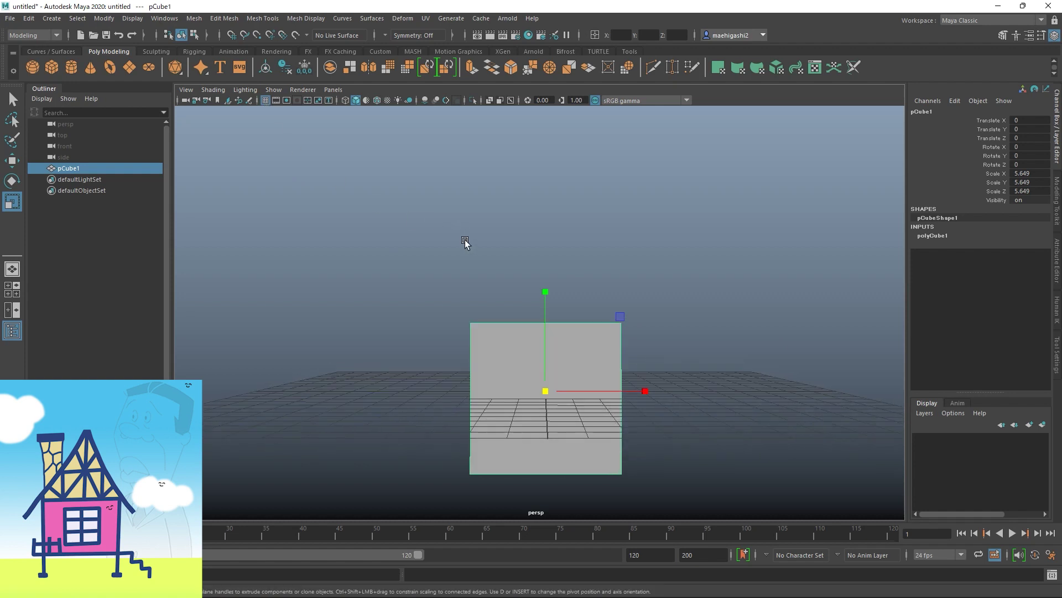
key("w")
left_click_drag(542, 290, 637, 249)
left_click_drag(640, 297, 666, 300, "alt")
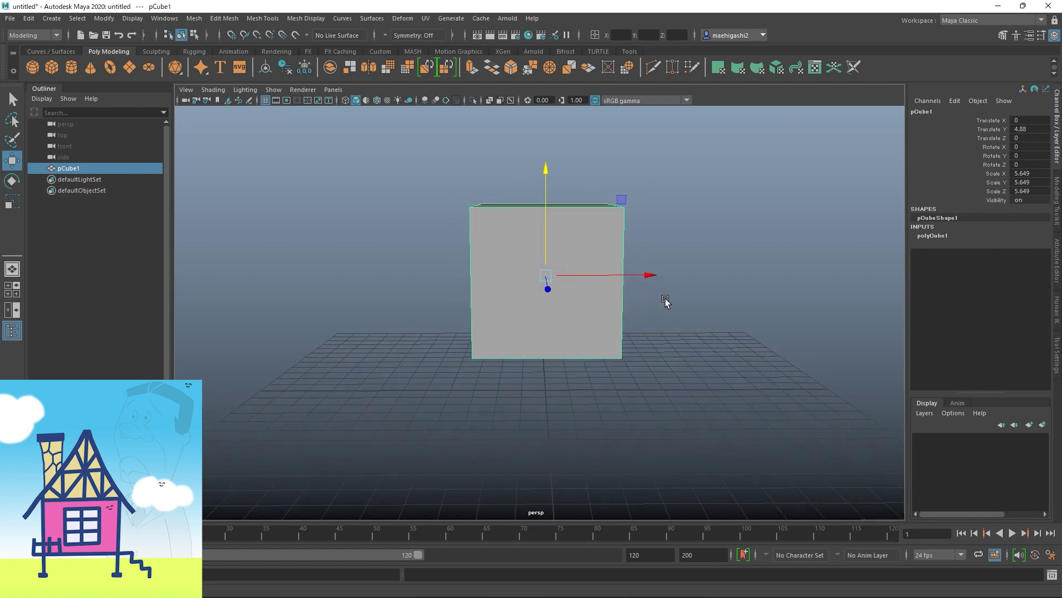
left_click_drag(538, 193, 540, 235, "alt")
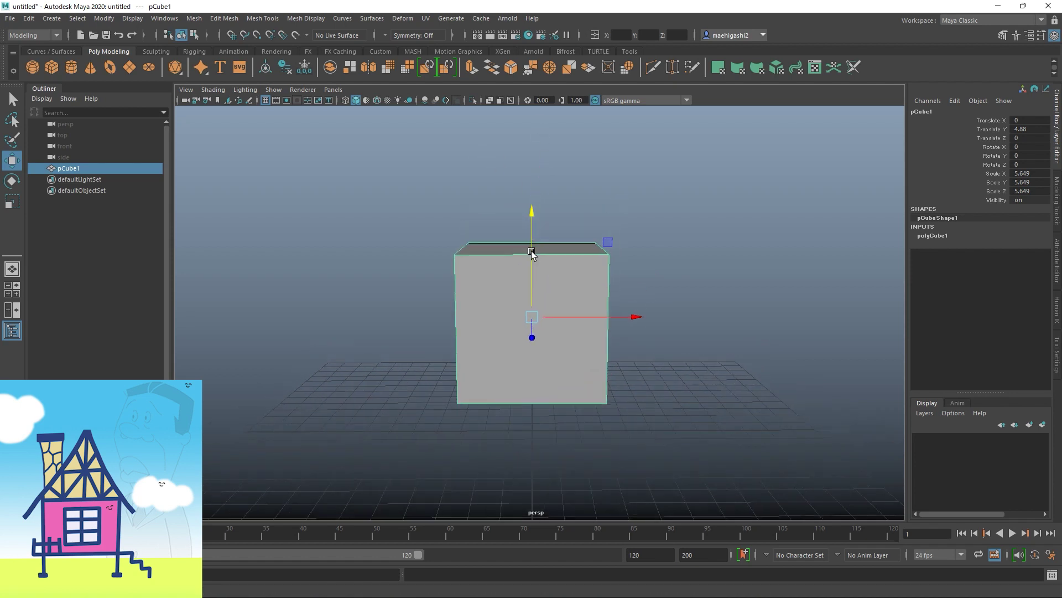
Step: Examine the polygon editing commands offered for the cube, deselecting and reselecting the cube in between
right_click(615, 153, "shift")
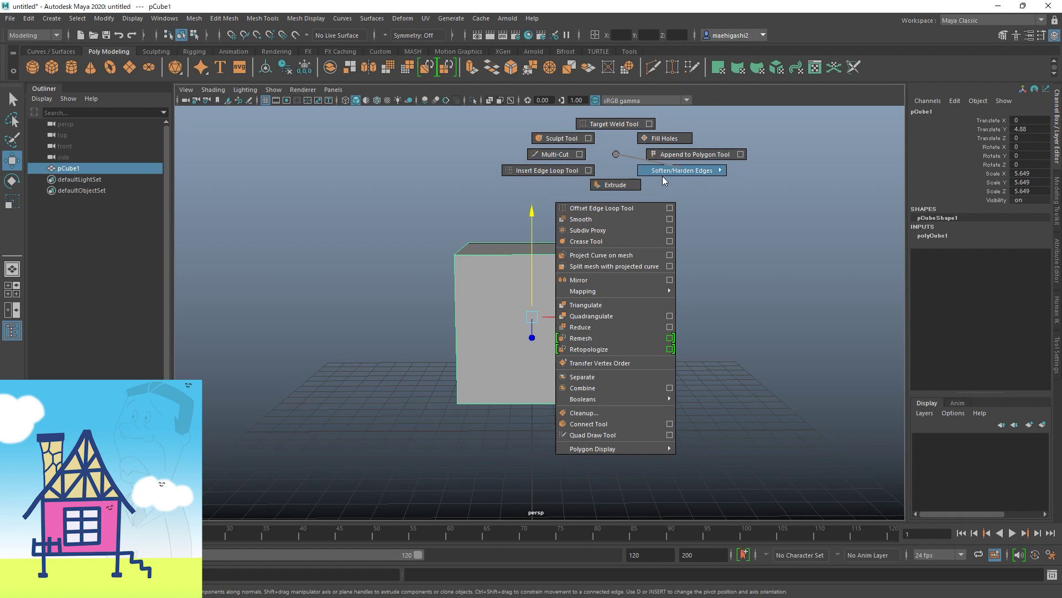
left_click(615, 155)
left_click(676, 173)
mouse_move(676, 173)
right_mouse_down("shift")
mouse_move(722, 140)
mouse_move(646, 201)
mouse_move(673, 171)
right_mouse_up("shift")
left_click_drag(578, 202, 522, 180, "alt")
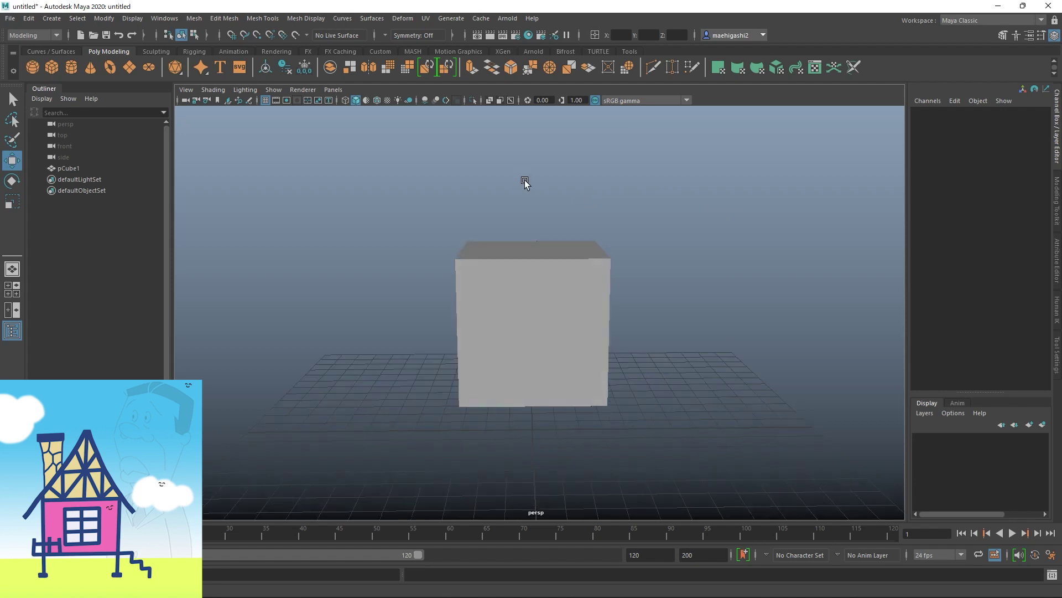
left_click(538, 256)
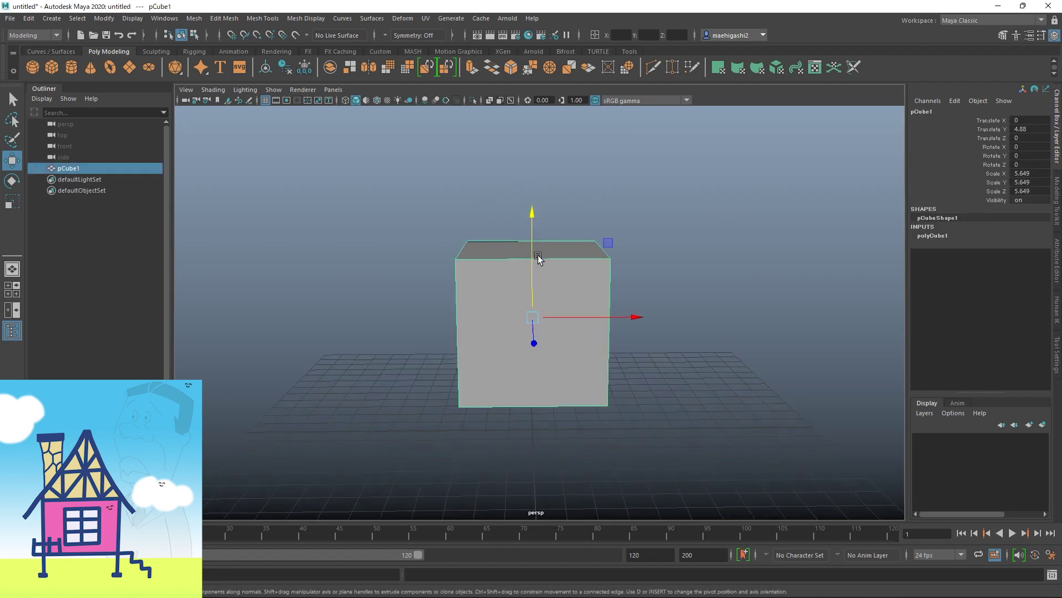
right_click(485, 216, "shift")
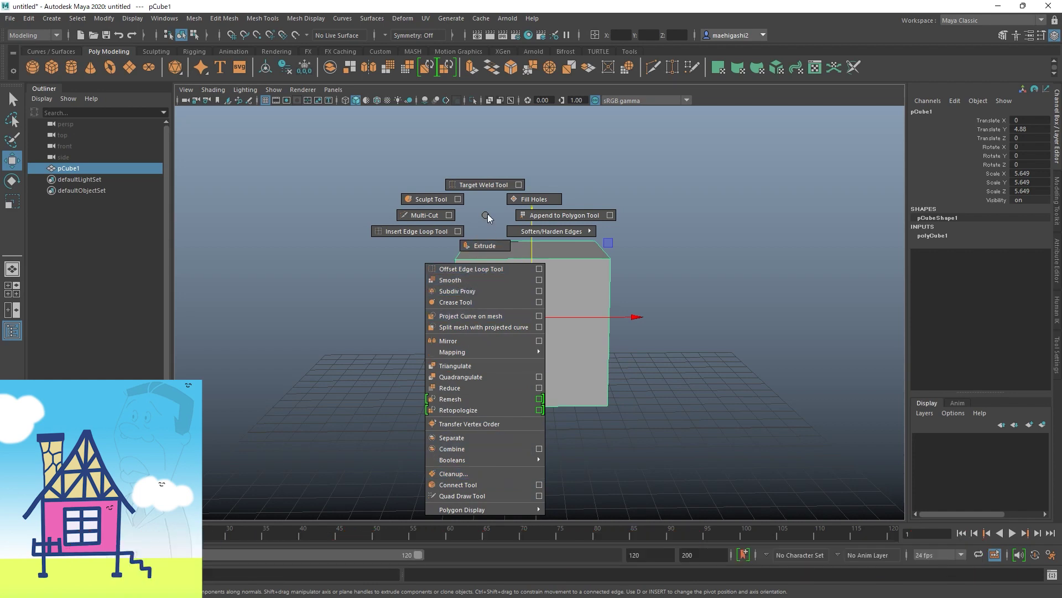
right_click_drag(487, 214, 487, 215)
Step: Switch the cube to edge mode and select the vertical edges of its front face in turn
right_click_drag(488, 254, 530, 271)
right_click(489, 254)
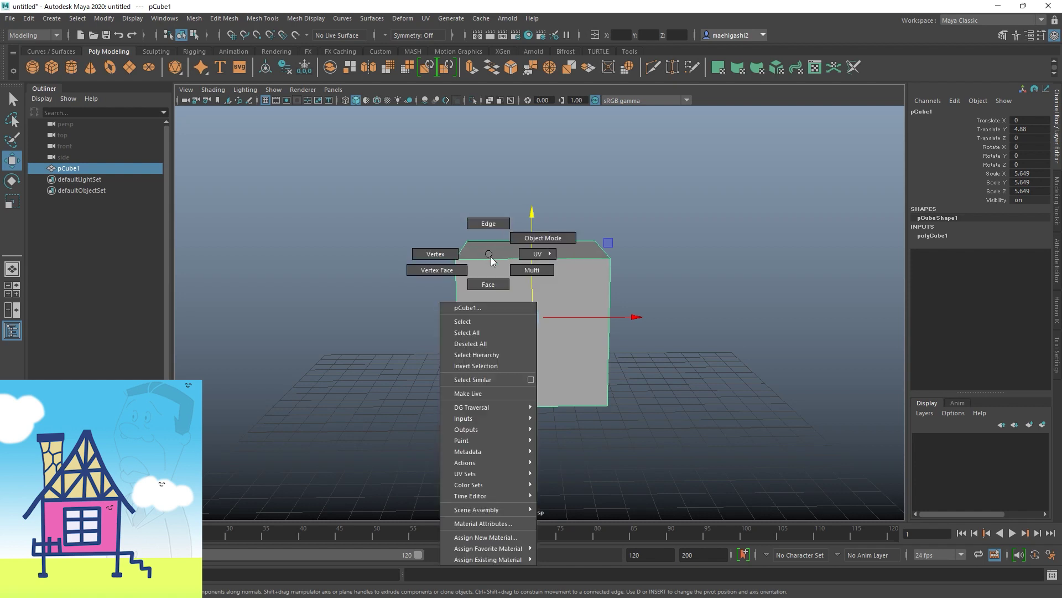
left_click(489, 225)
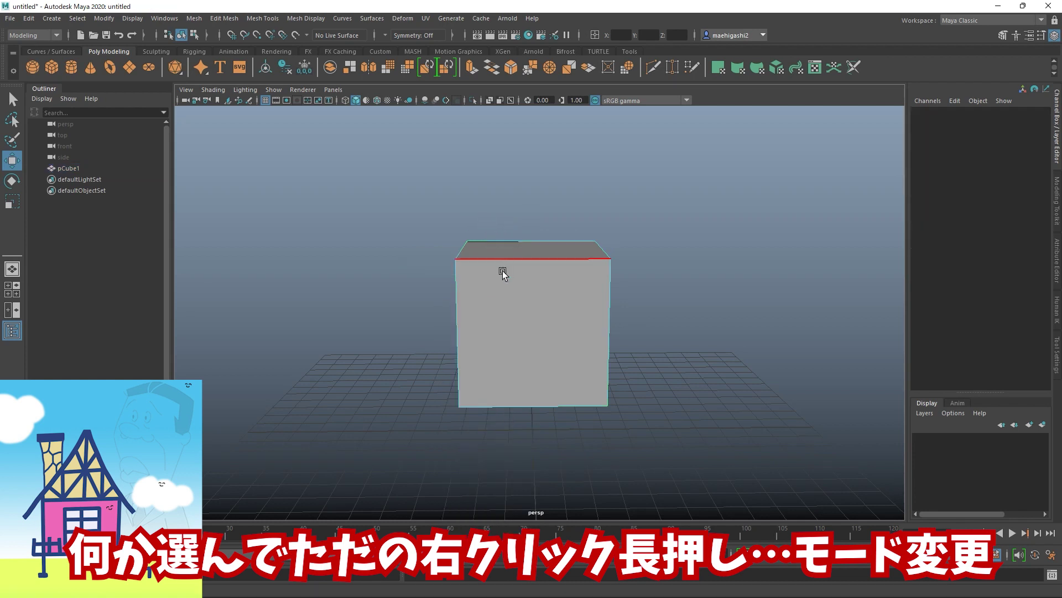
left_click(457, 312)
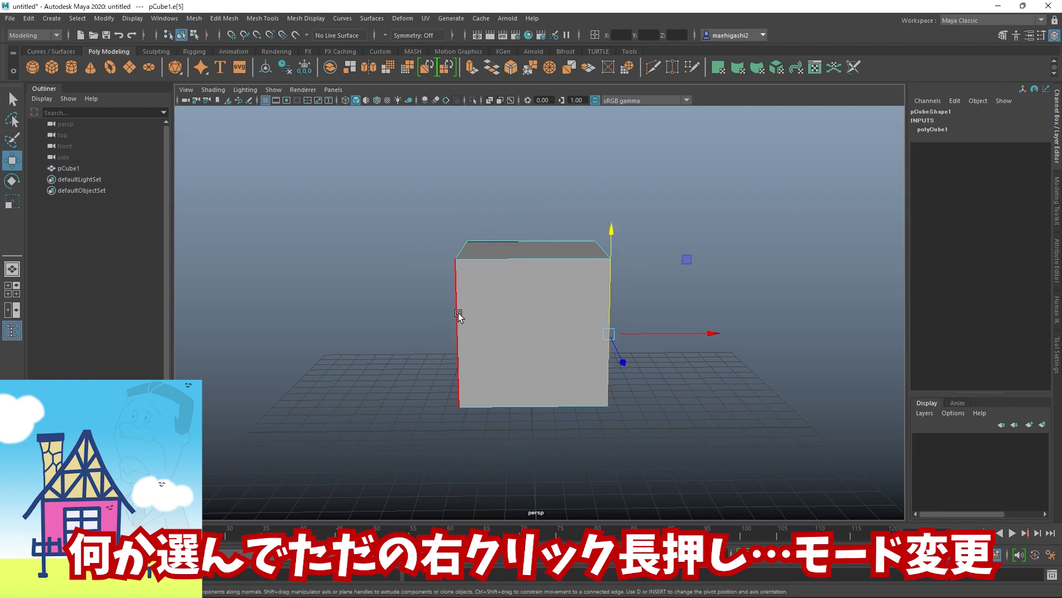
Step: Switch the cube to vertex mode and select its four top corner vertices one after another
right_click(503, 257)
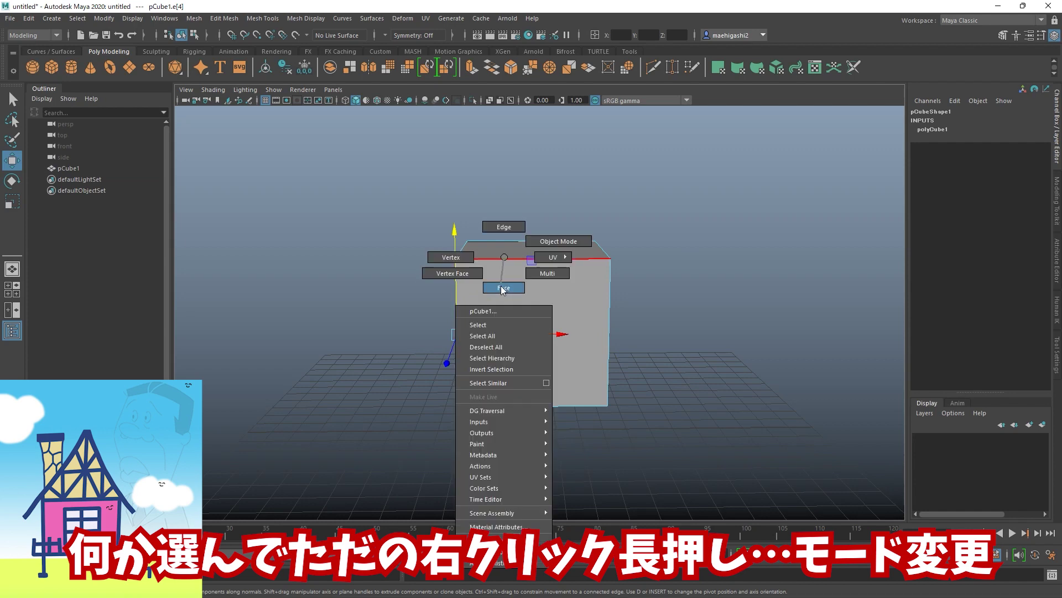
right_click_drag(448, 258, 448, 257)
left_click(453, 258)
left_click(467, 239)
left_click(595, 231)
left_click(610, 258)
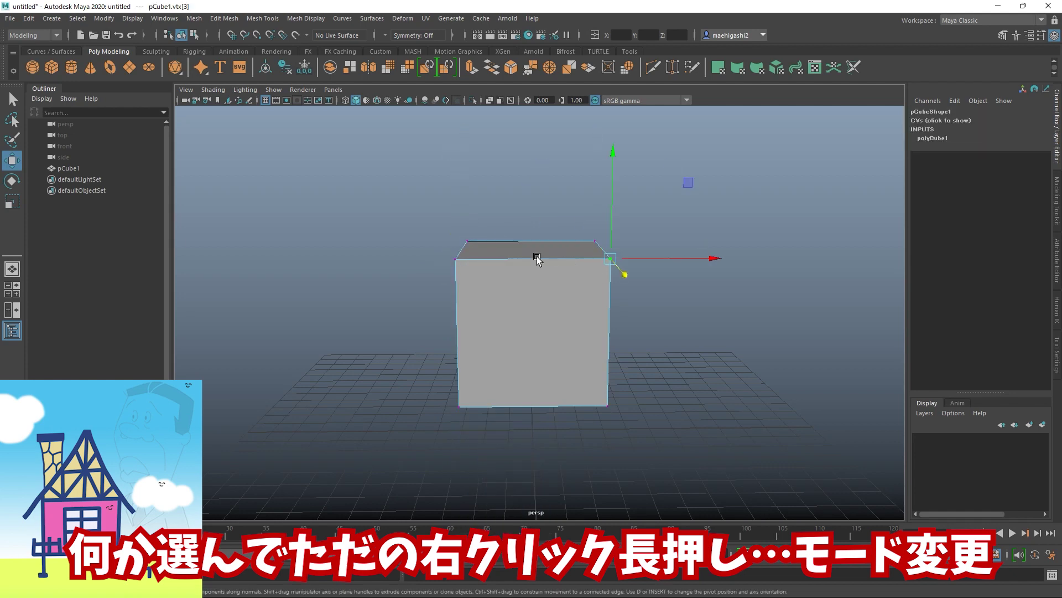
Step: Switch the cube to face mode and select individual faces in turn, ending with a vertical side face
right_click(509, 243)
right_click_drag(511, 247, 508, 274)
left_click(558, 247)
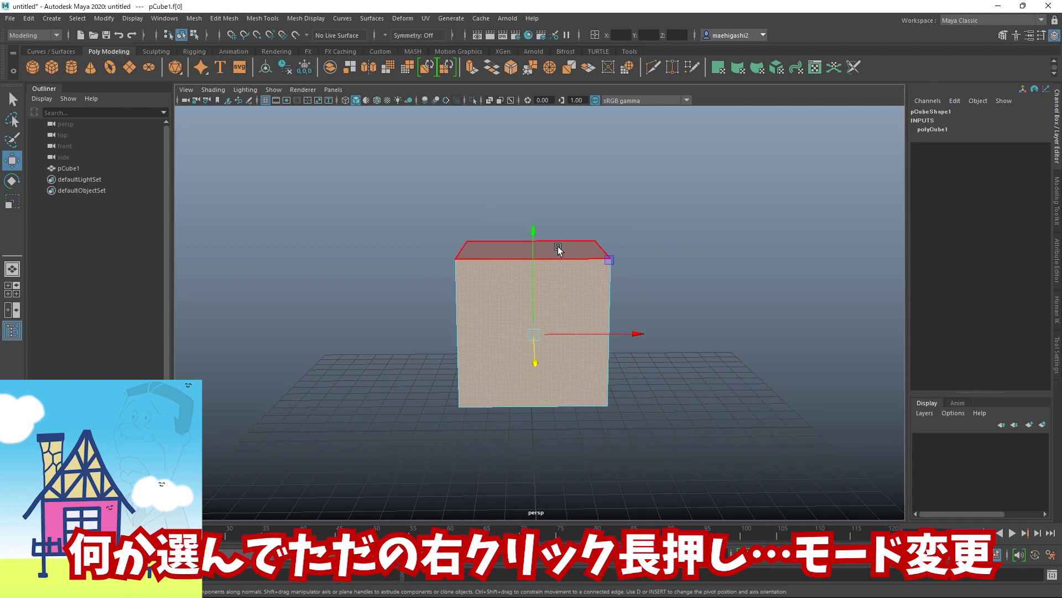
left_click_drag(486, 258, 561, 244, "alt")
left_click(601, 323)
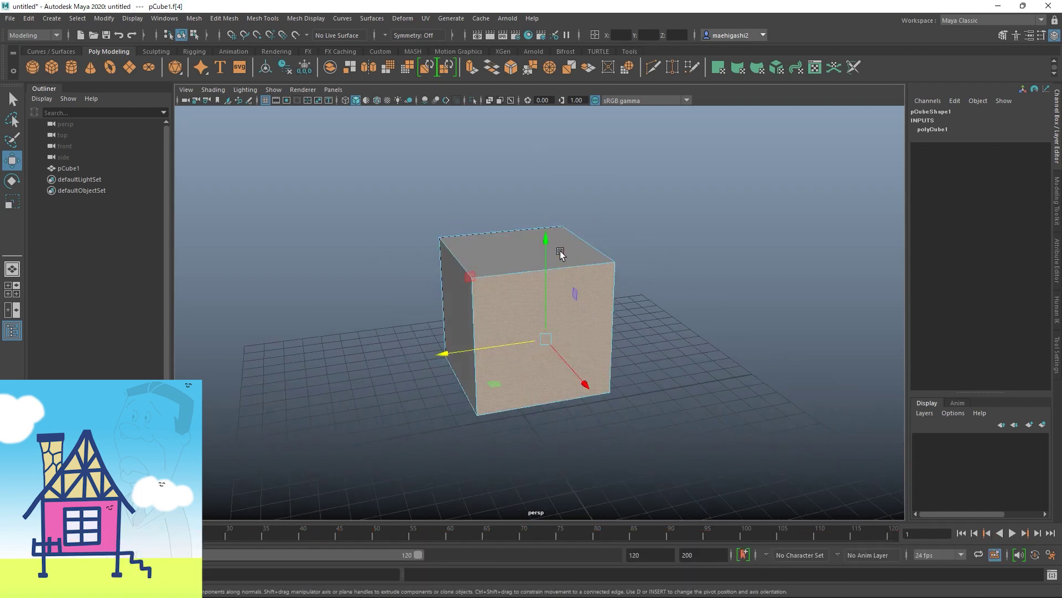
mouse_move(522, 292)
right_mouse_down()
mouse_move(481, 283)
mouse_move(570, 268)
mouse_move(487, 292)
mouse_move(490, 271)
mouse_move(523, 287)
right_mouse_up()
right_click(521, 283, "shift")
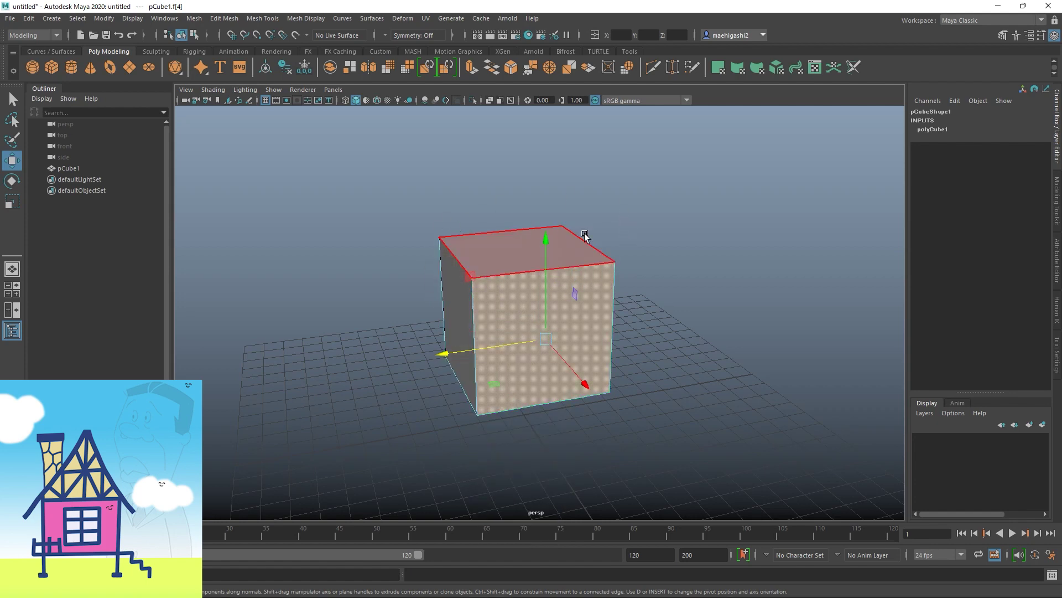
left_click_drag(423, 306, 465, 266, "alt")
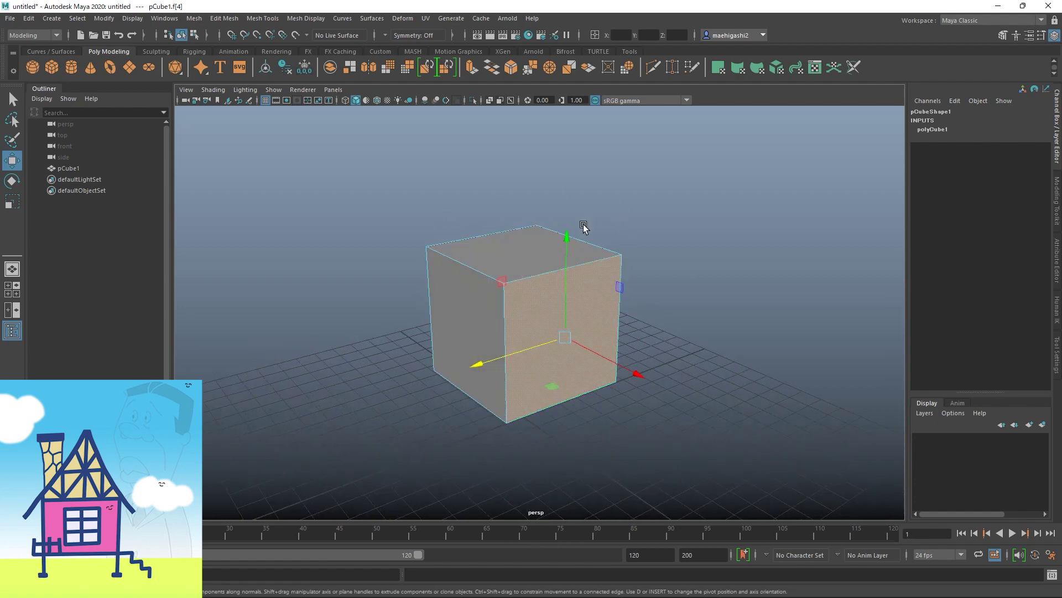
Step: Review the editing commands offered for faces, return the cube to object mode and reselect it
right_click_drag(540, 244, 540, 244, "shift")
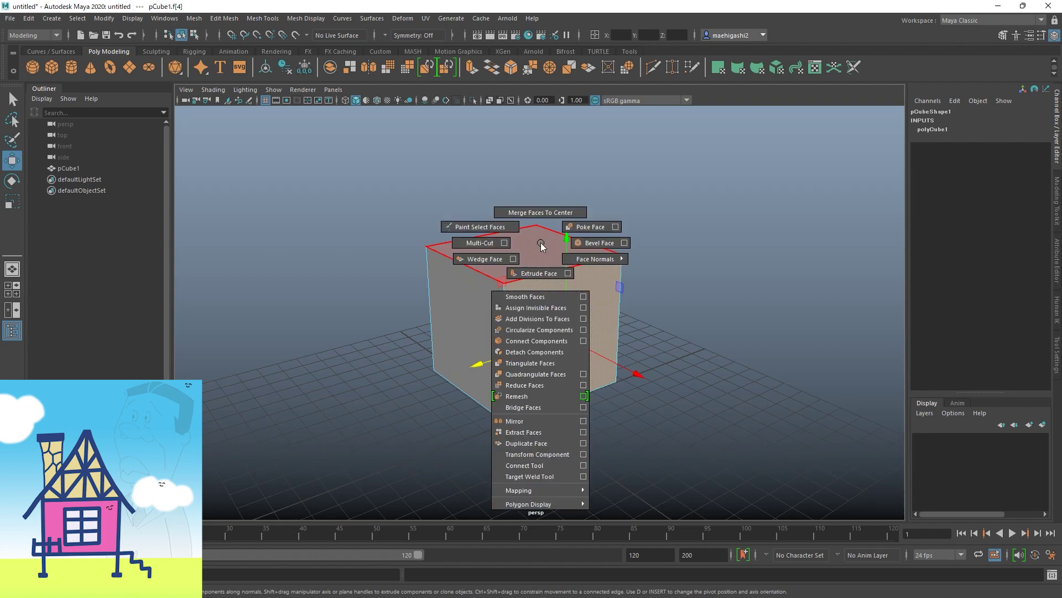
right_click_drag(540, 242, 540, 242, "shift")
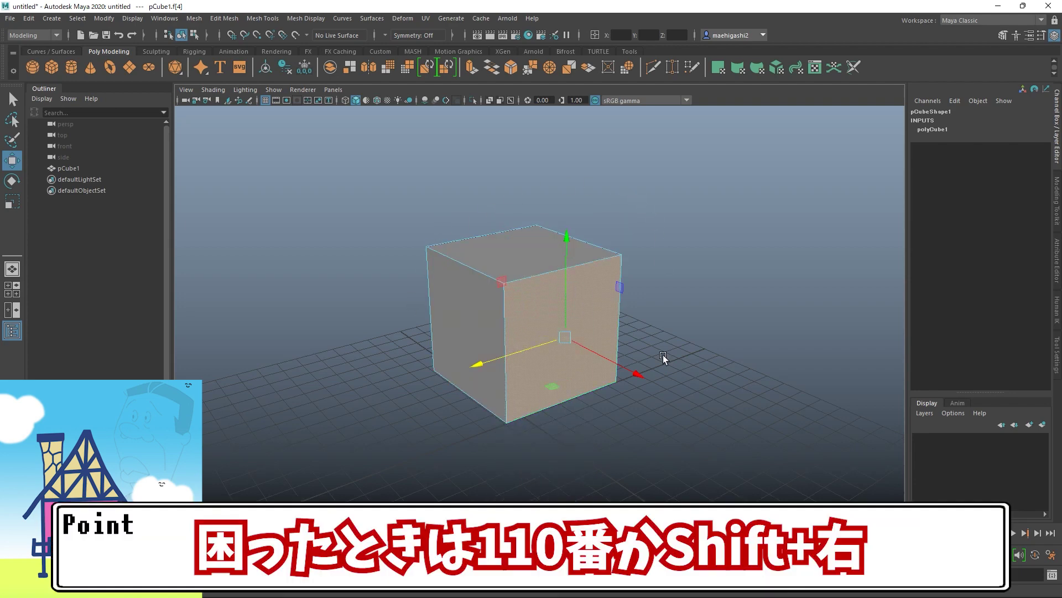
right_click(523, 260)
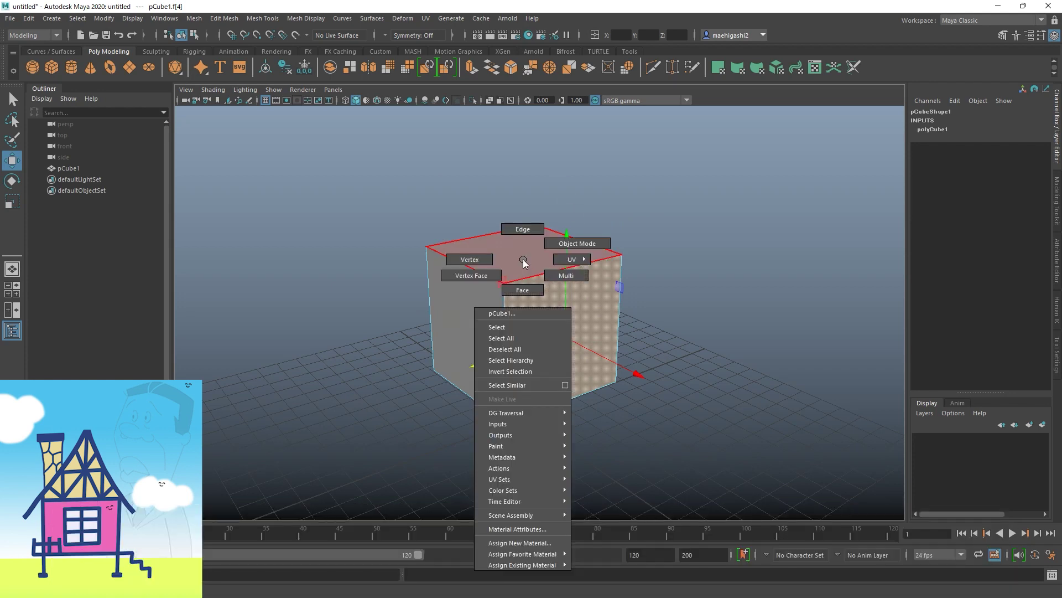
left_click(585, 244)
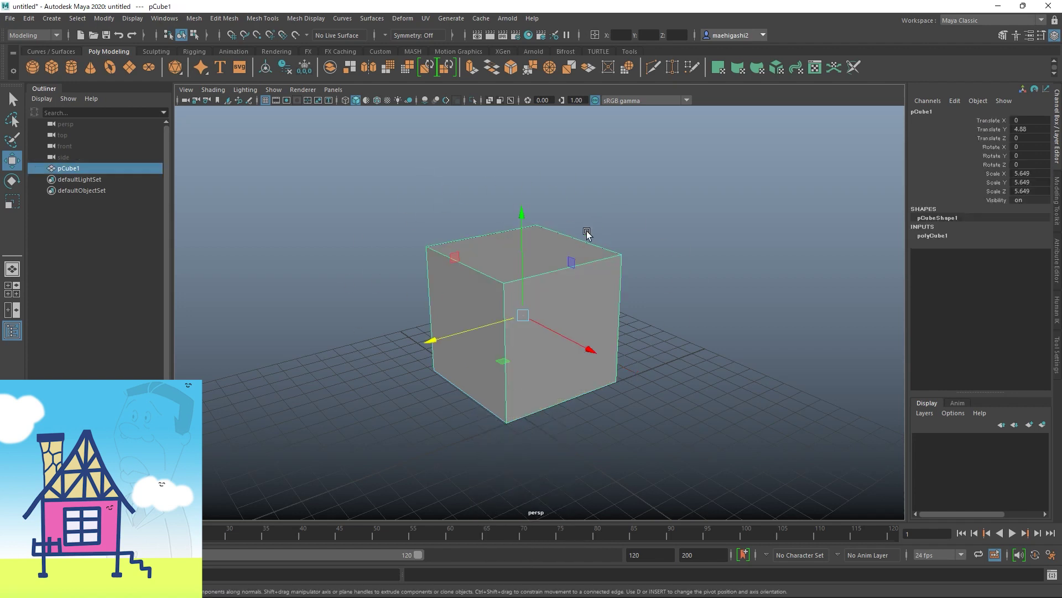
left_click(699, 249)
left_click(603, 281)
Step: Move the cube to about -0.23 in X and shift the upper edge of its side face in edge mode
left_click_drag(591, 265, 719, 382, "alt")
left_click_drag(615, 350, 605, 362)
right_click_drag(570, 280, 568, 261)
left_click(581, 279)
left_click(671, 310)
key("ctrl+z")
left_click_drag(672, 307, 526, 247)
Step: Switch the cube to vertex mode and move individual top corner vertices of the side face
right_click_drag(527, 247, 474, 260)
left_click(504, 311)
left_click_drag(540, 325, 499, 310)
left_click_drag(564, 204, 599, 264)
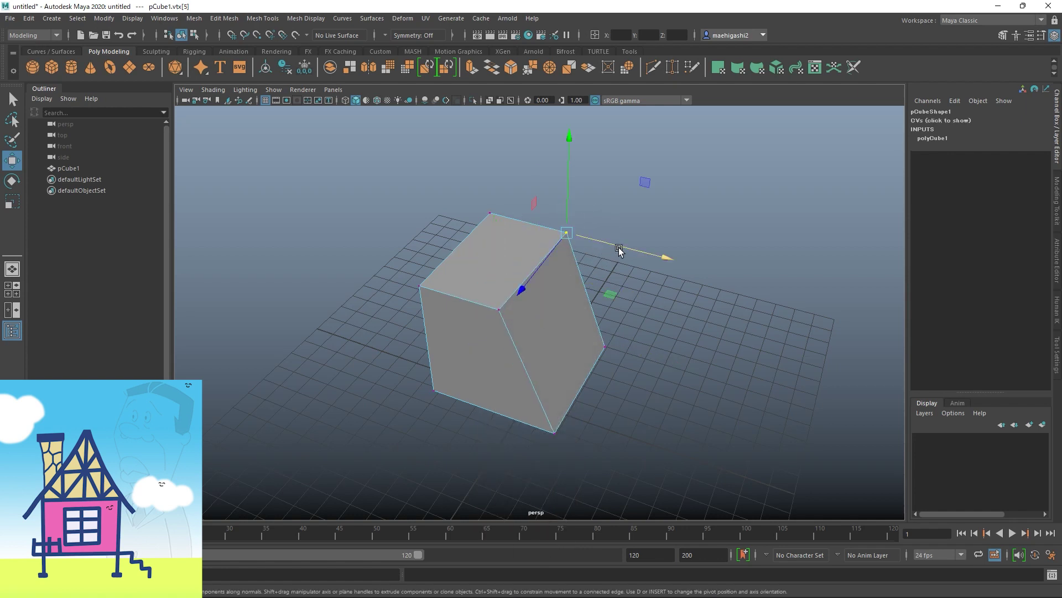
Step: Move the slanted side face slightly inward in face mode and return the cube to object mode
right_click_drag(526, 250, 527, 284)
left_click(589, 337)
mouse_move(590, 344)
left_mouse_down()
mouse_move(629, 355)
mouse_move(584, 341)
left_mouse_up()
key("F8")
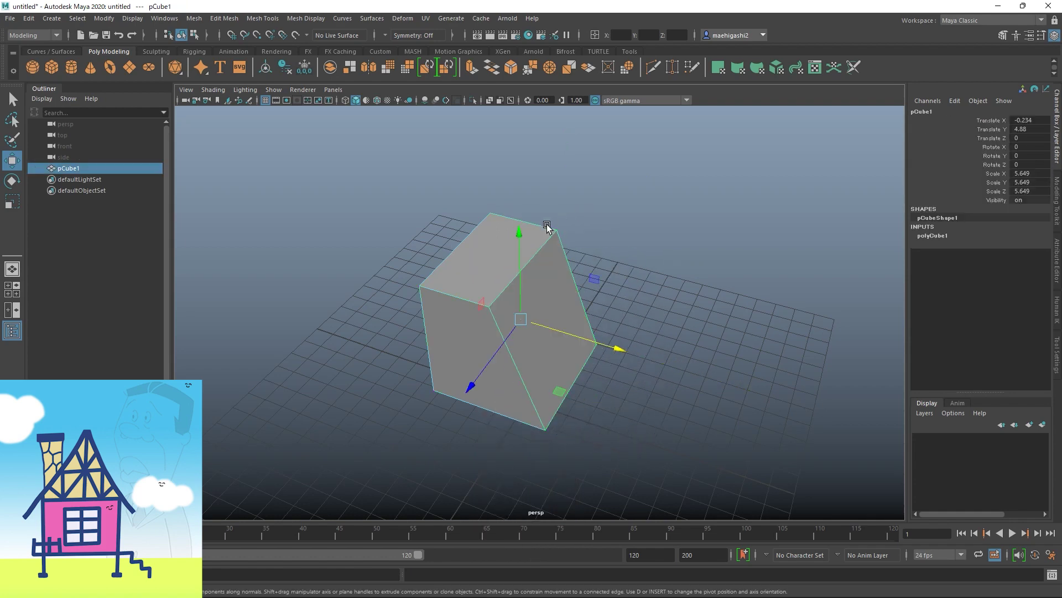
Step: Undo all the trial face, vertex, edge and object moves on the cube
left_click_drag(552, 225, 486, 180, "alt")
left_click(604, 204)
left_click_drag(604, 204, 495, 211, "alt")
key("ctrl+z")
key("ctrl+z")
key("ctrl+z")
key("ctrl+z")
key("ctrl+z")
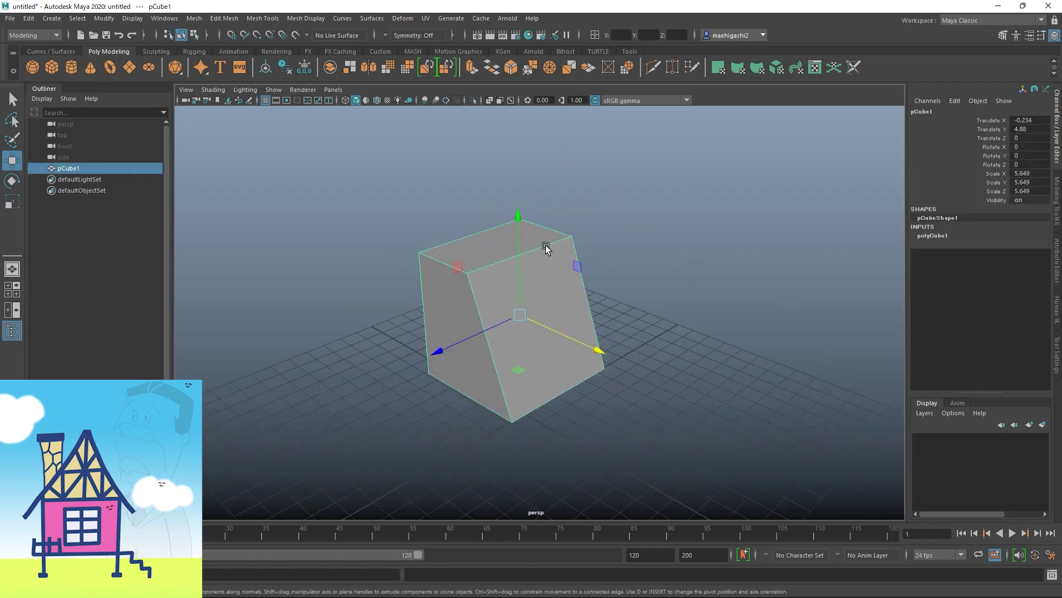
key("ctrl+z")
key("ctrl+z")
key("ctrl+z")
key("ctrl+z")
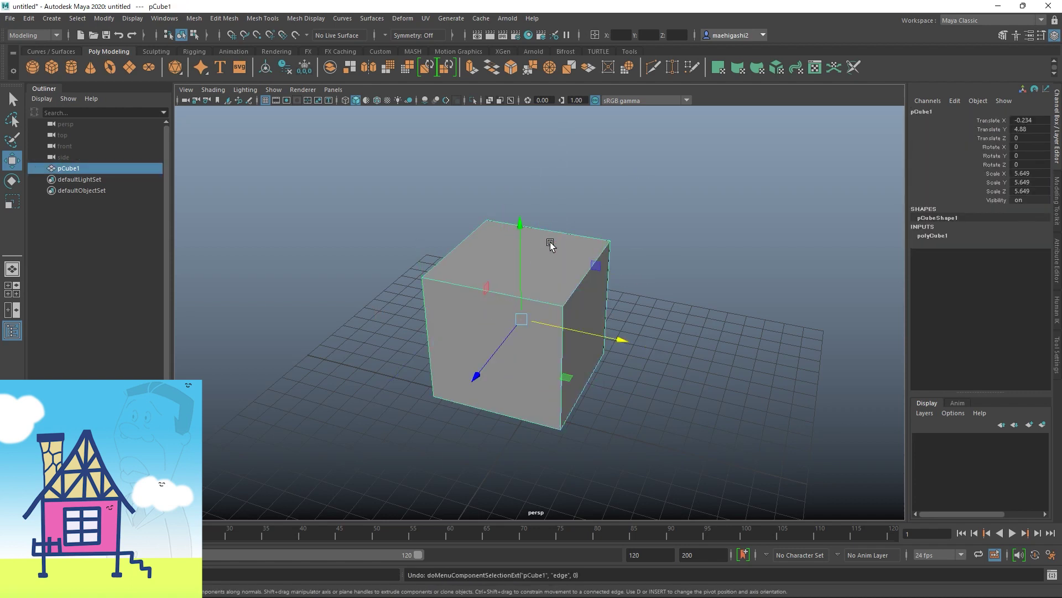
key("ctrl+z")
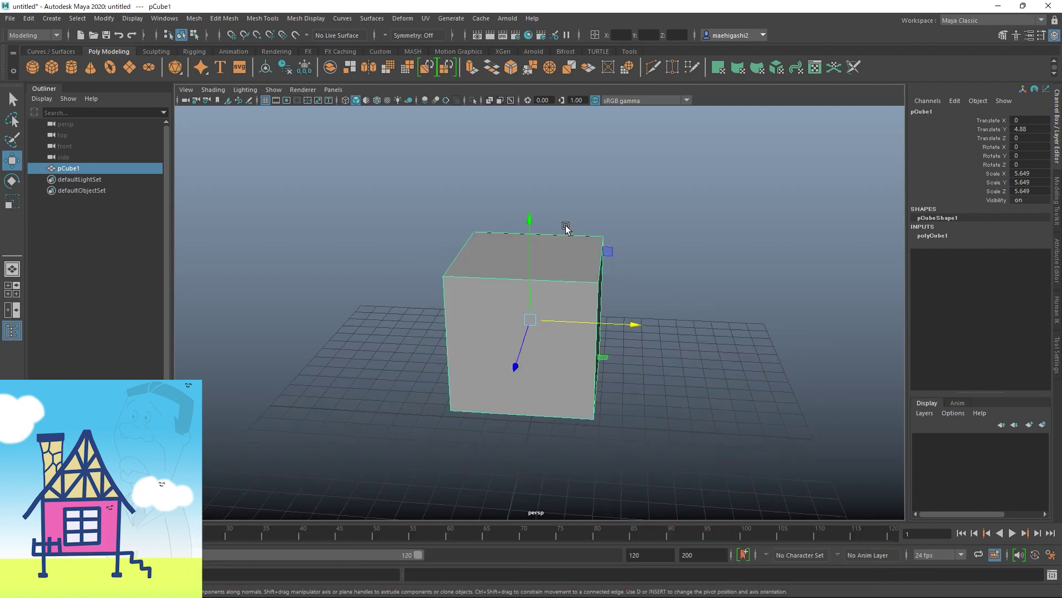
Step: Insert one vertical edge loop around the middle of the cube with the Insert Edge Loop Tool
right_click(561, 241, "shift")
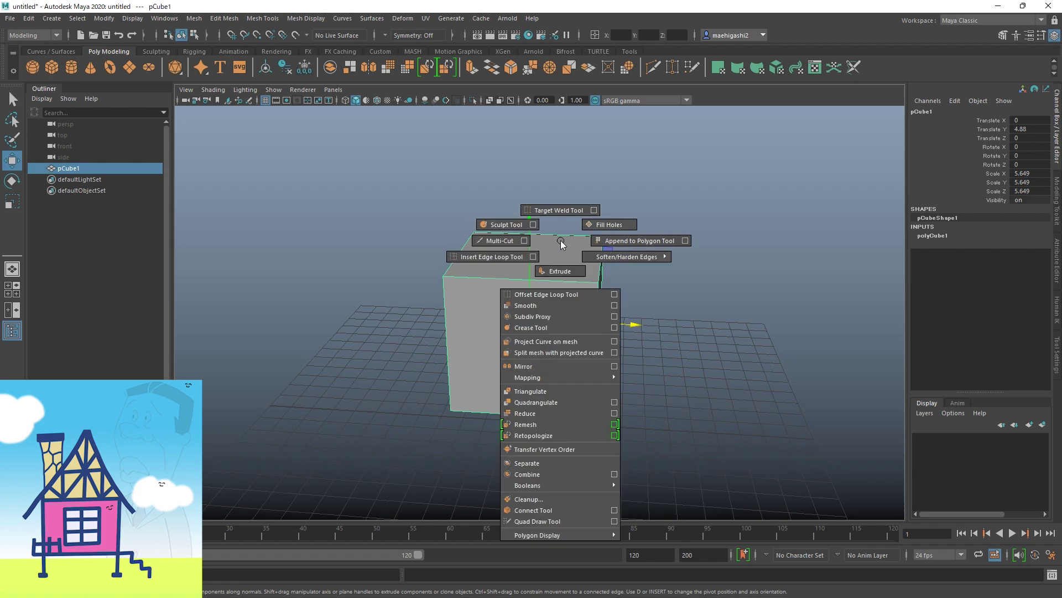
left_click(497, 258)
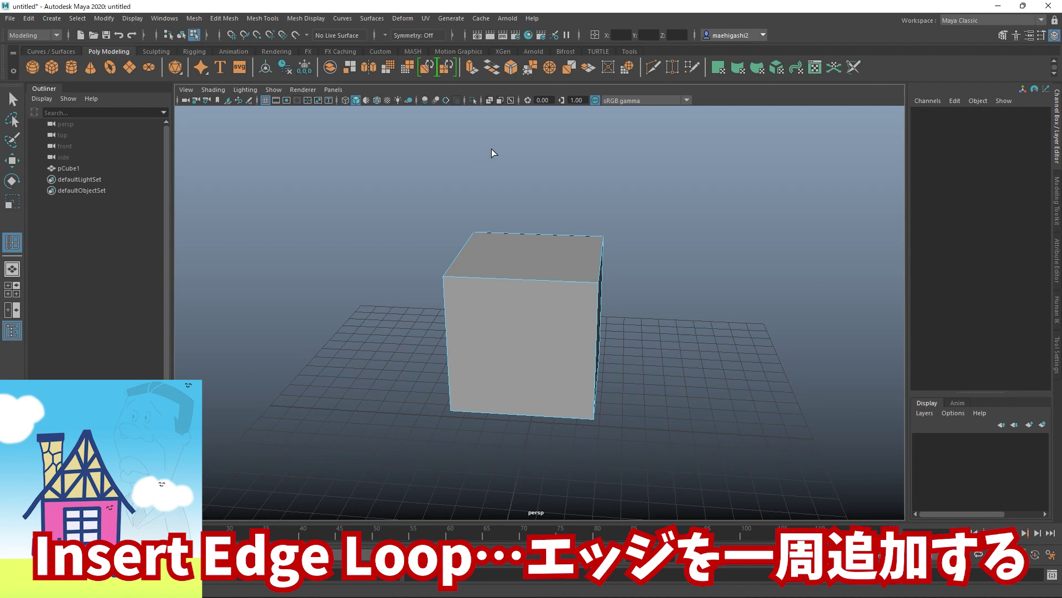
left_click_drag(488, 157, 522, 162, "alt")
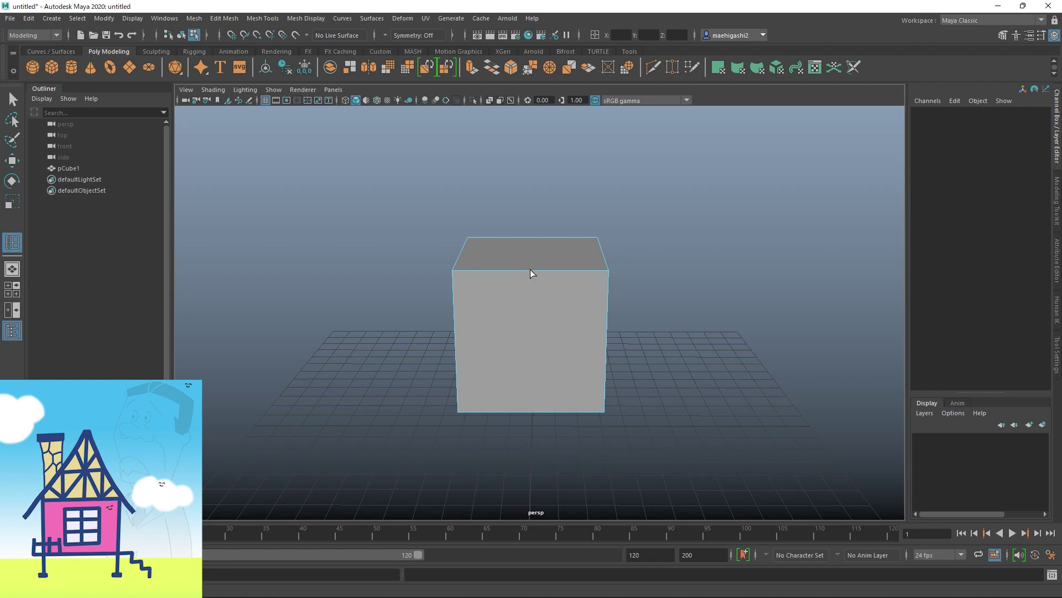
key("ctrl")
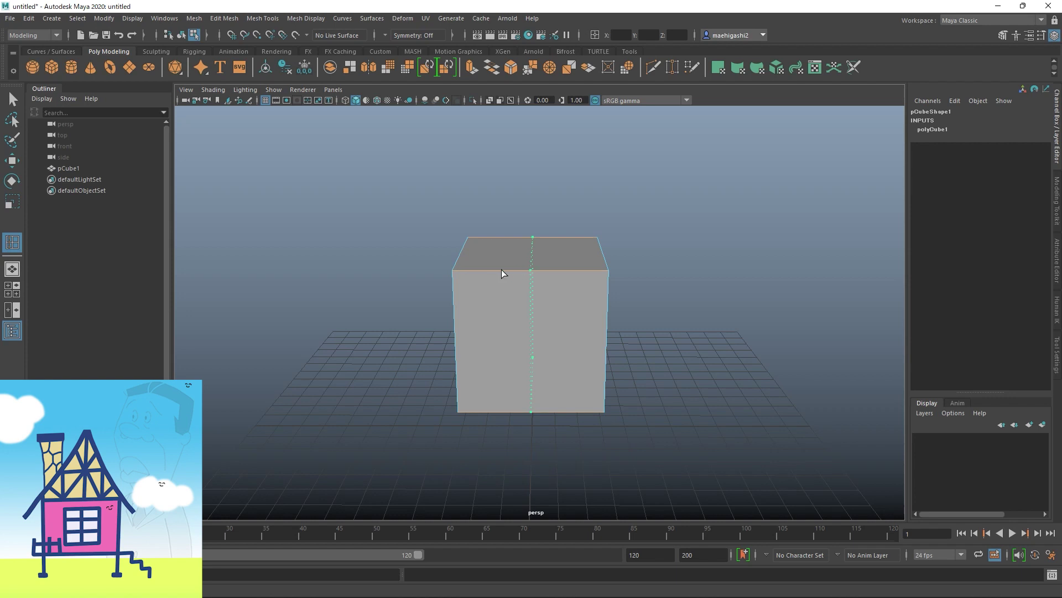
left_click(504, 268)
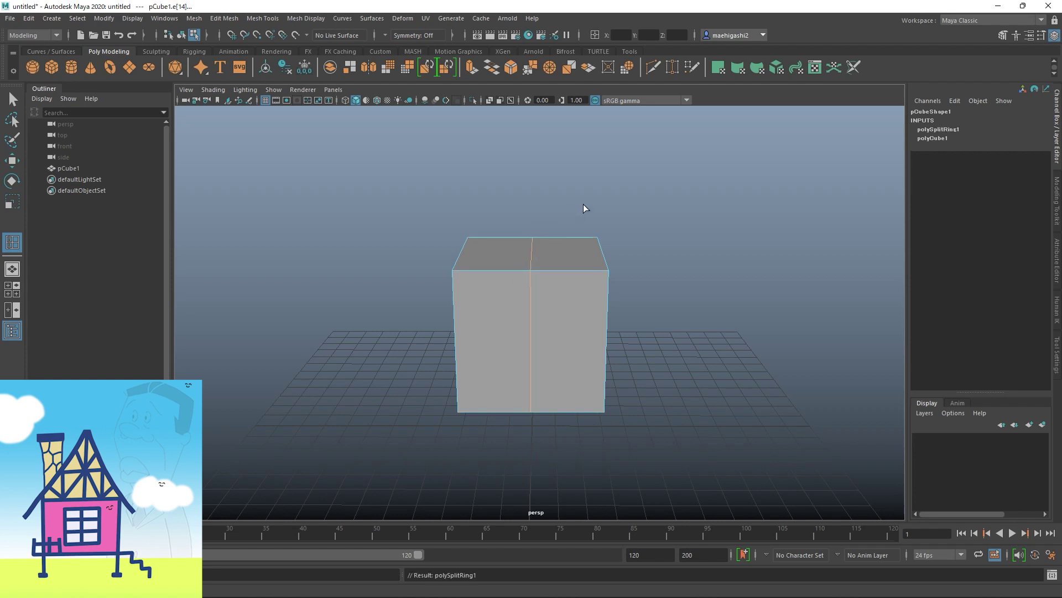
left_click_drag(583, 204, 527, 265, "alt")
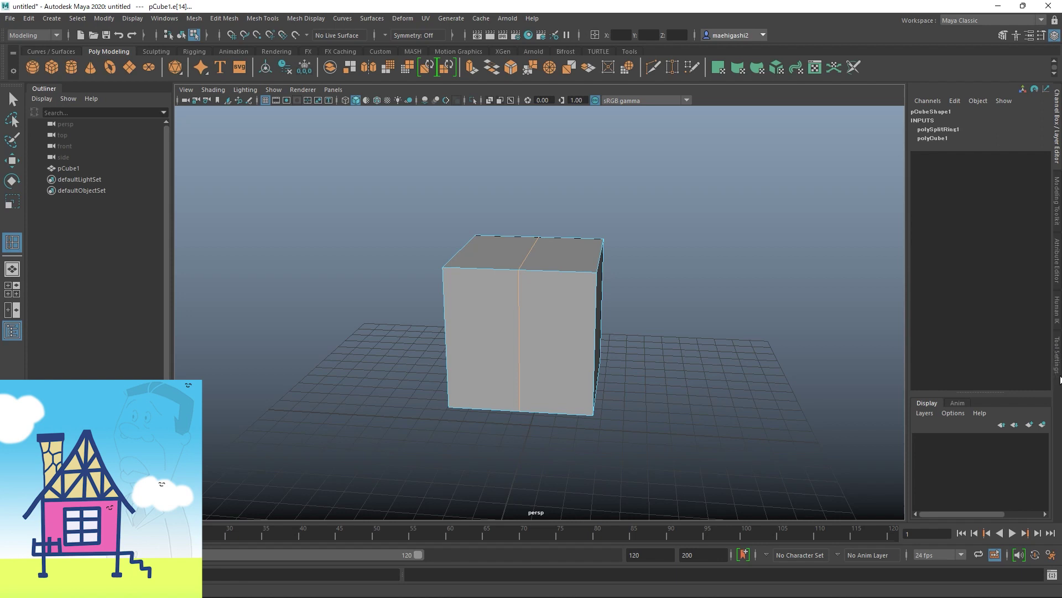
Step: Set the Insert Edge Loop Tool to Relative distance from edge and try freely placed loops, leaving one close to the cube's side edge
left_click(1058, 360)
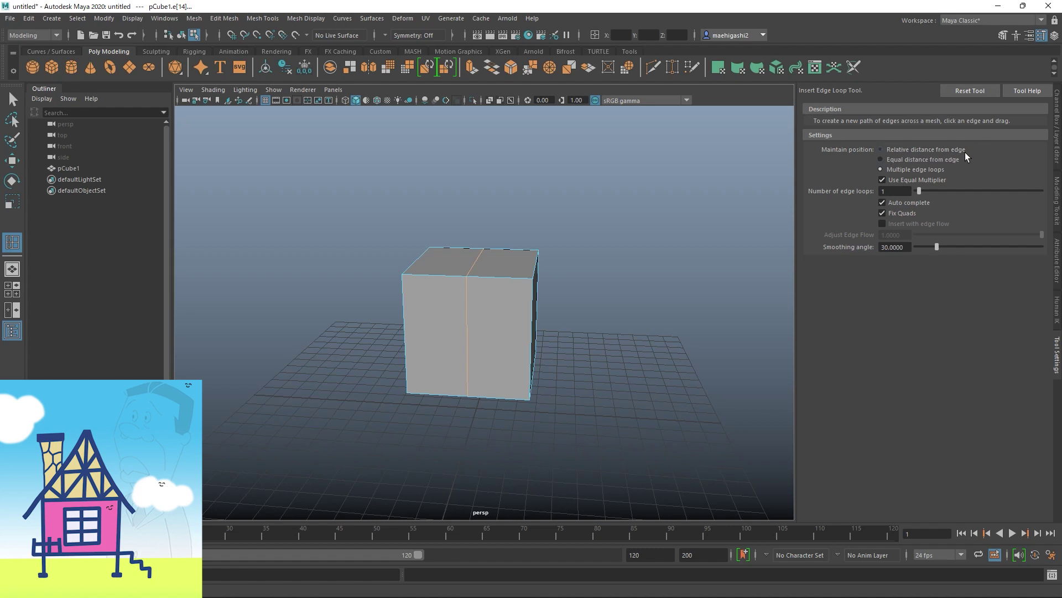
left_click(882, 159)
left_click(881, 150)
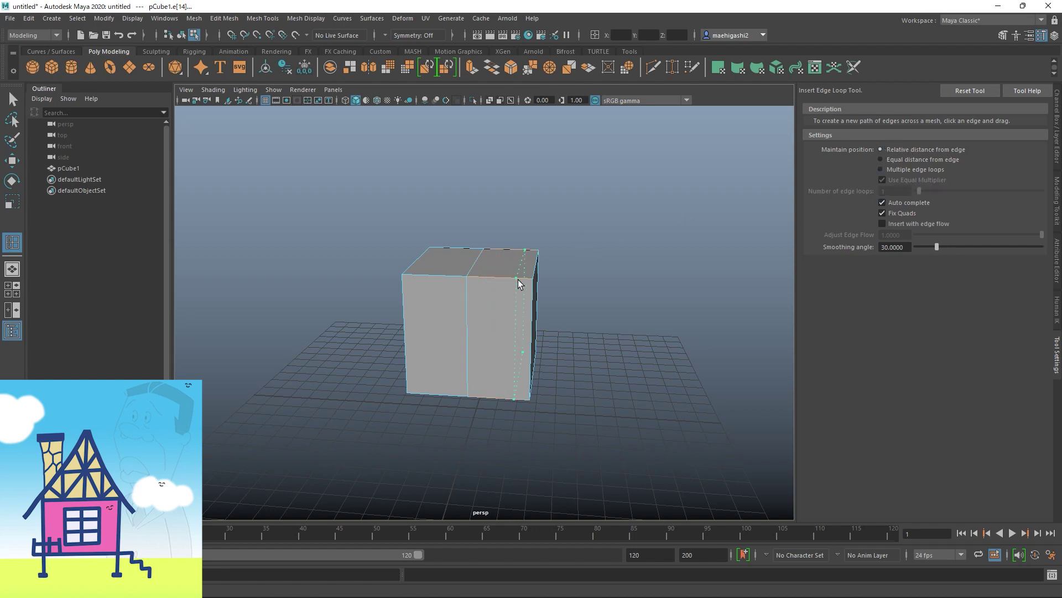
key("ctrl+z")
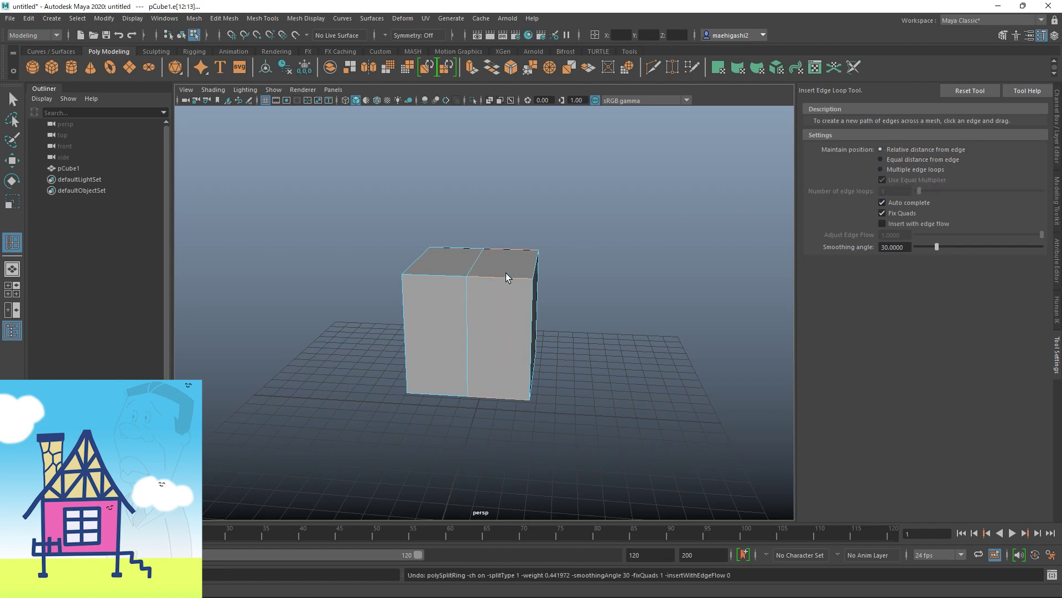
key("ctrl+z")
key("ctrl+z")
left_click_drag(503, 277, 477, 277)
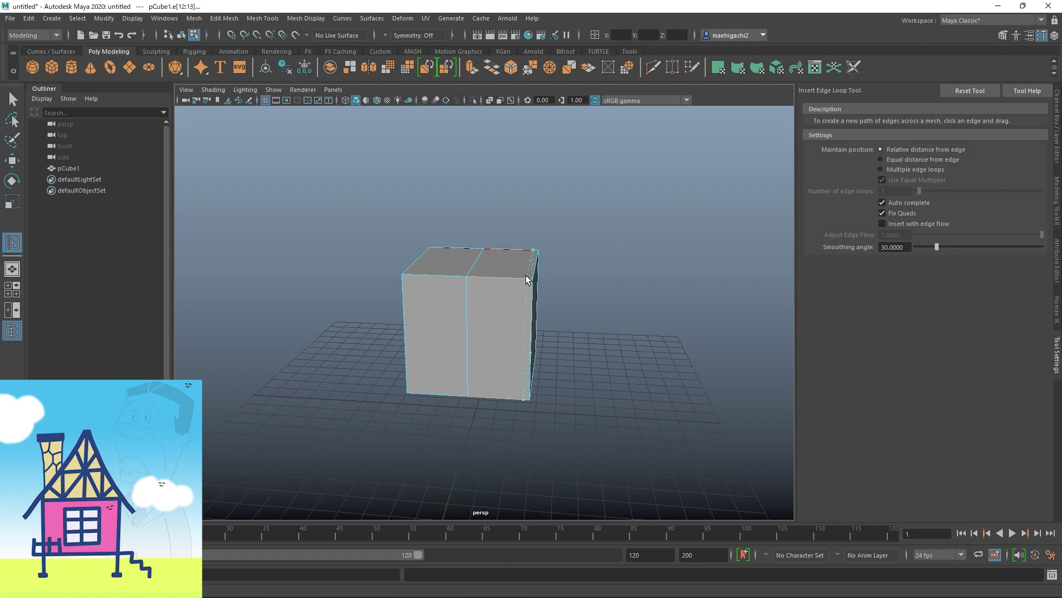
mouse_move(571, 260)
left_mouse_down("alt")
mouse_move(602, 287)
mouse_move(439, 284)
mouse_move(429, 225)
mouse_move(465, 199)
mouse_move(570, 220)
mouse_move(622, 285)
mouse_move(583, 277)
left_mouse_up("alt")
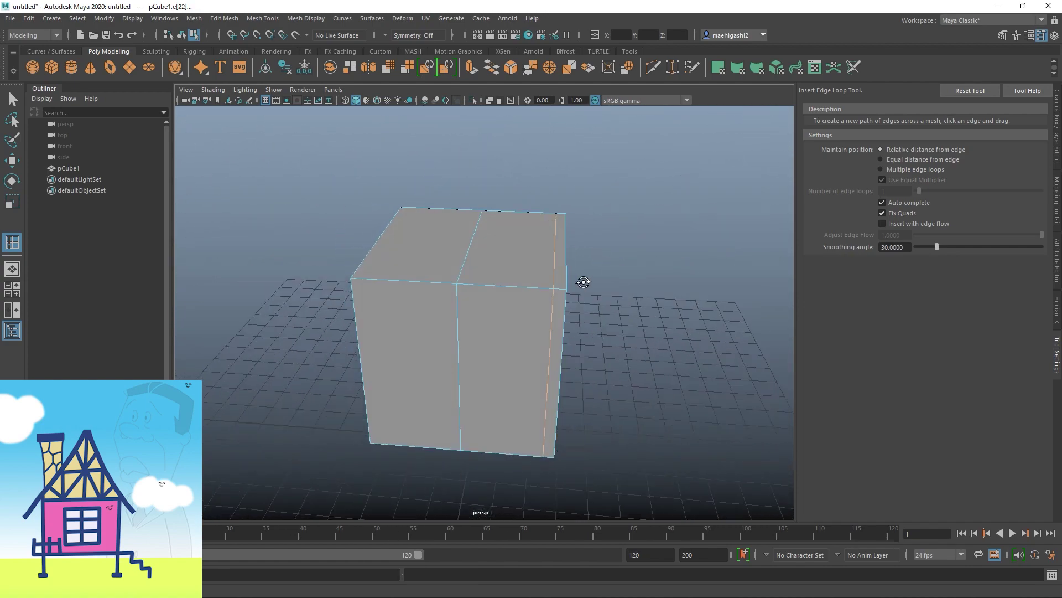
Step: Use Multiple edge loops to insert two evenly spaced loops on the cube, followed by a set of 3 in the adjacent strip
left_click(881, 169)
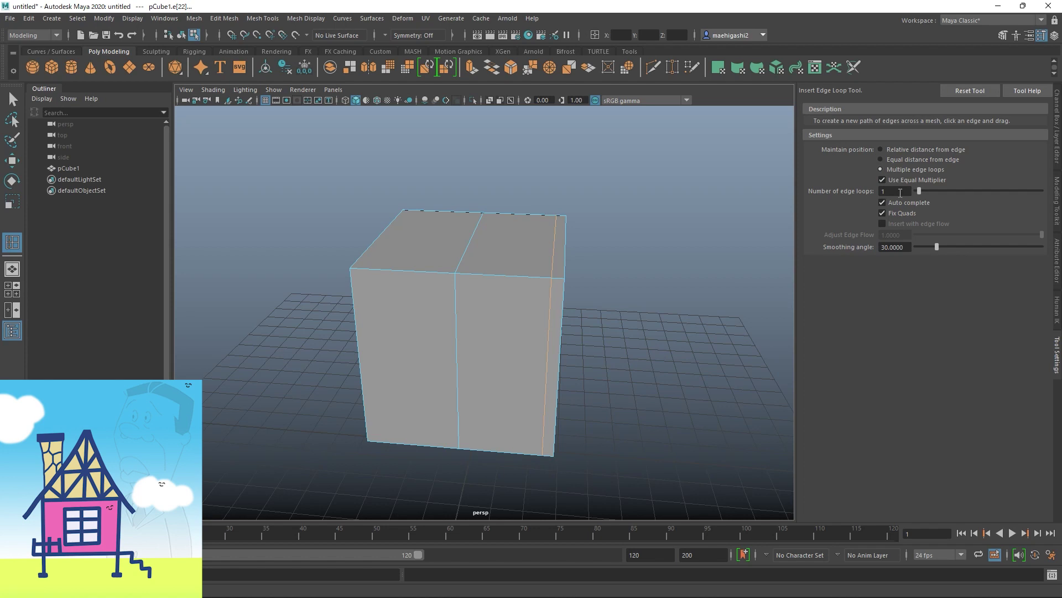
left_click_drag(900, 193, 865, 193)
left_click(488, 274)
left_click_drag(901, 191, 856, 191)
type("3")
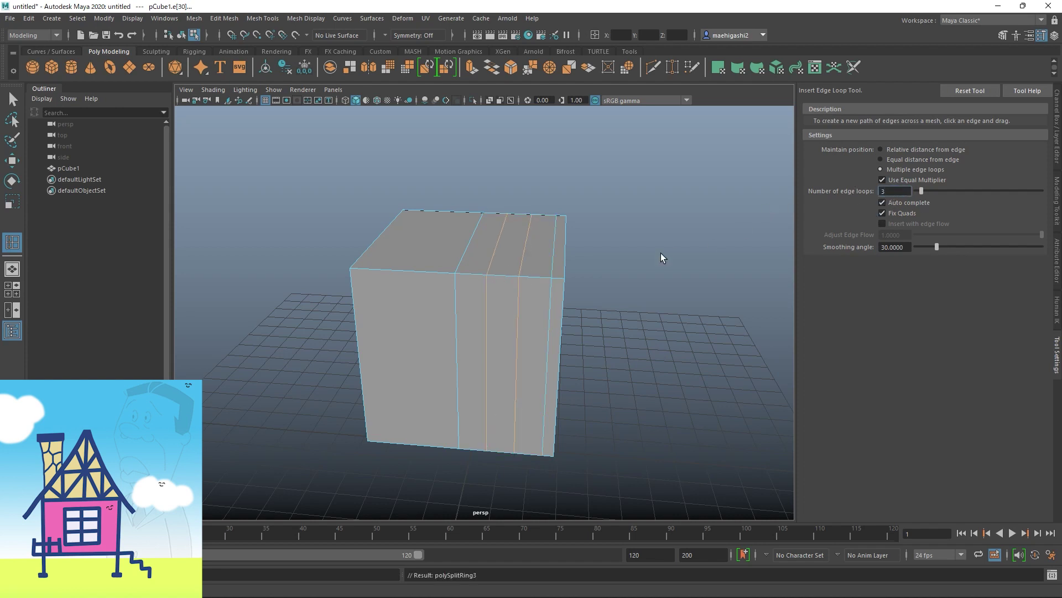
left_click(537, 275)
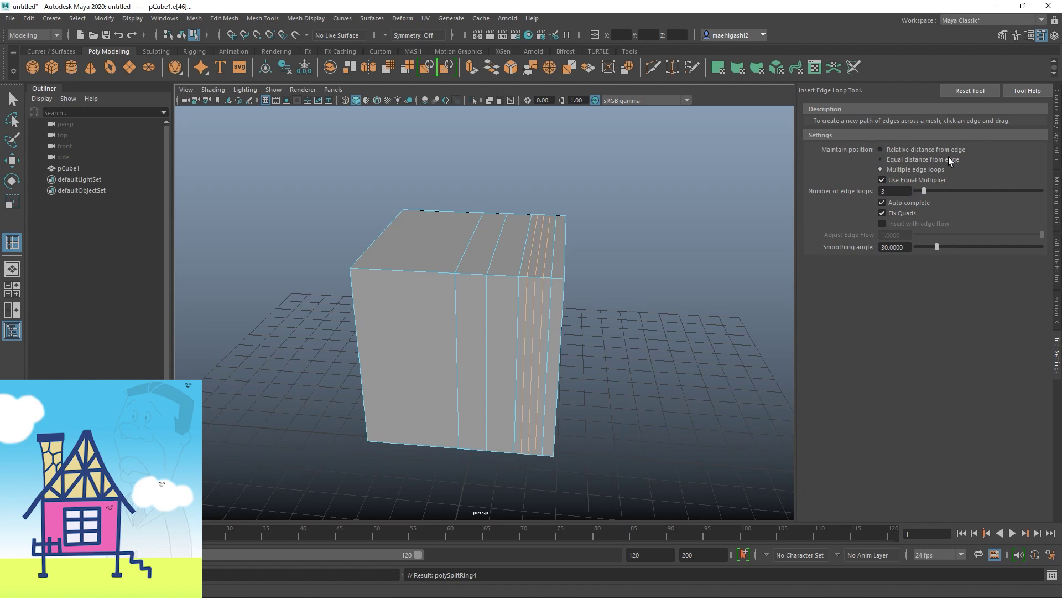
Step: Switch the cube to vertex mode and move the bottom vertices of its divided half outward along X to slant the loops
left_click(905, 161)
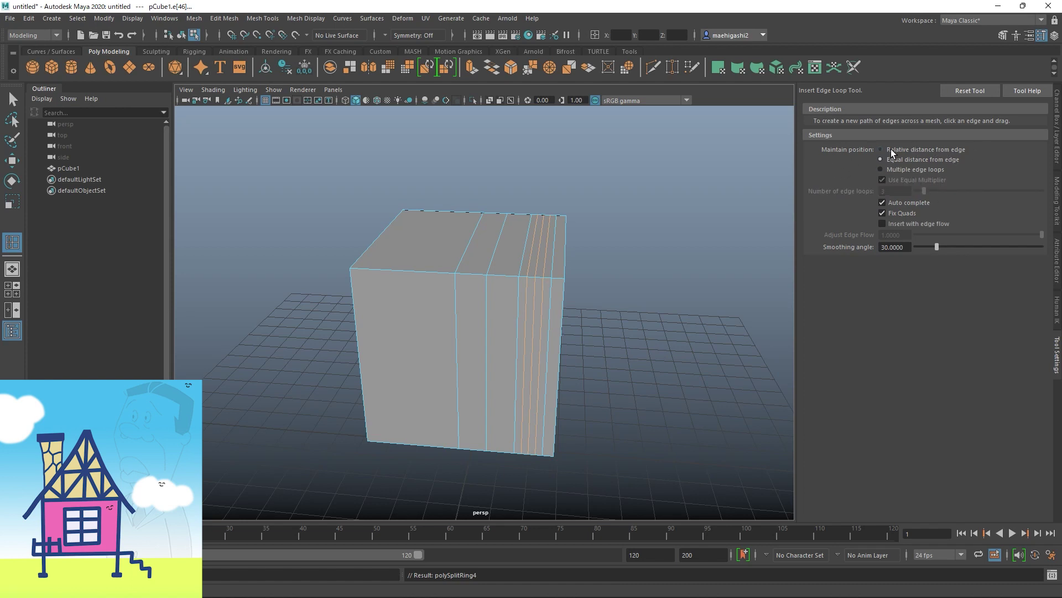
key("w")
left_click_drag(584, 247, 477, 207, "alt")
key("F8")
left_click_drag(523, 145, 523, 180, "alt")
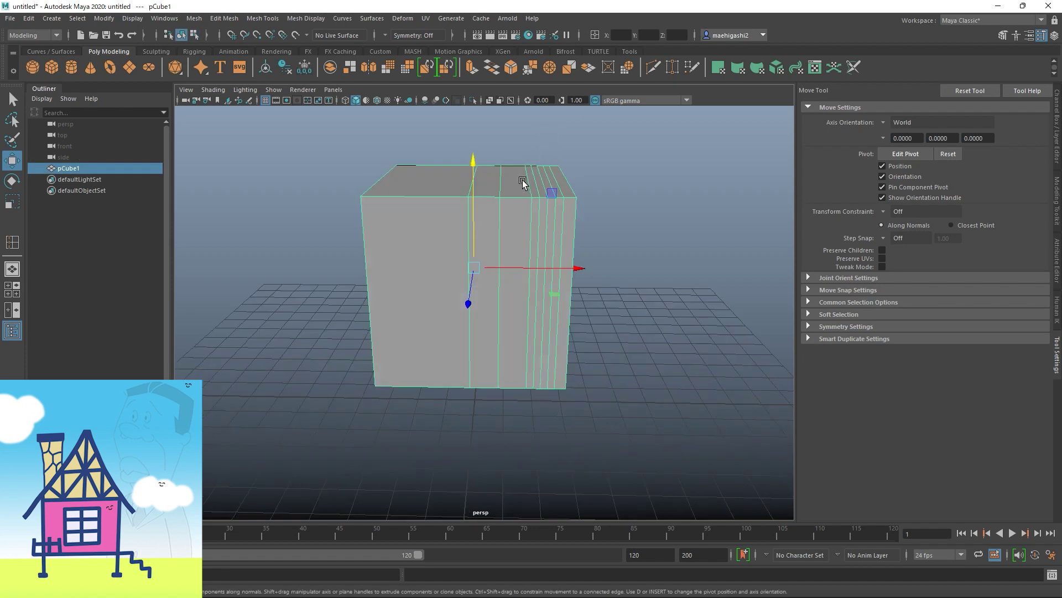
right_click_drag(523, 172, 473, 173)
left_click_drag(473, 173, 500, 197, "alt")
left_click_drag(434, 270, 617, 422)
left_click_drag(631, 352, 655, 387)
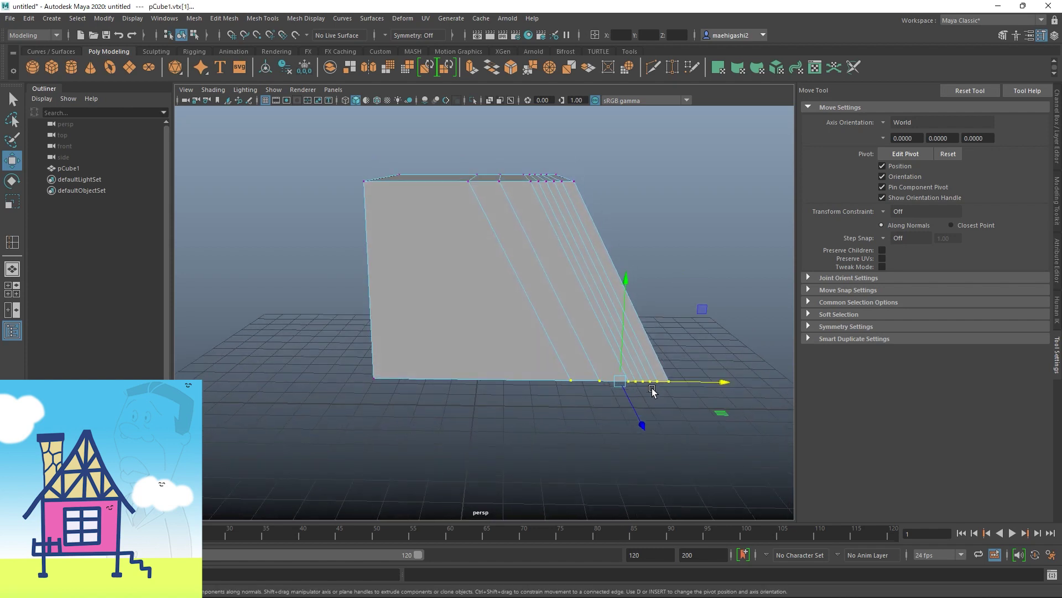
Step: Insert a test edge loop beside the slanted middle loop using Relative distance from edge
right_click_drag(563, 281, 621, 264)
left_click_drag(621, 264, 633, 187, "alt")
right_click_drag(638, 176, 557, 201, "shift")
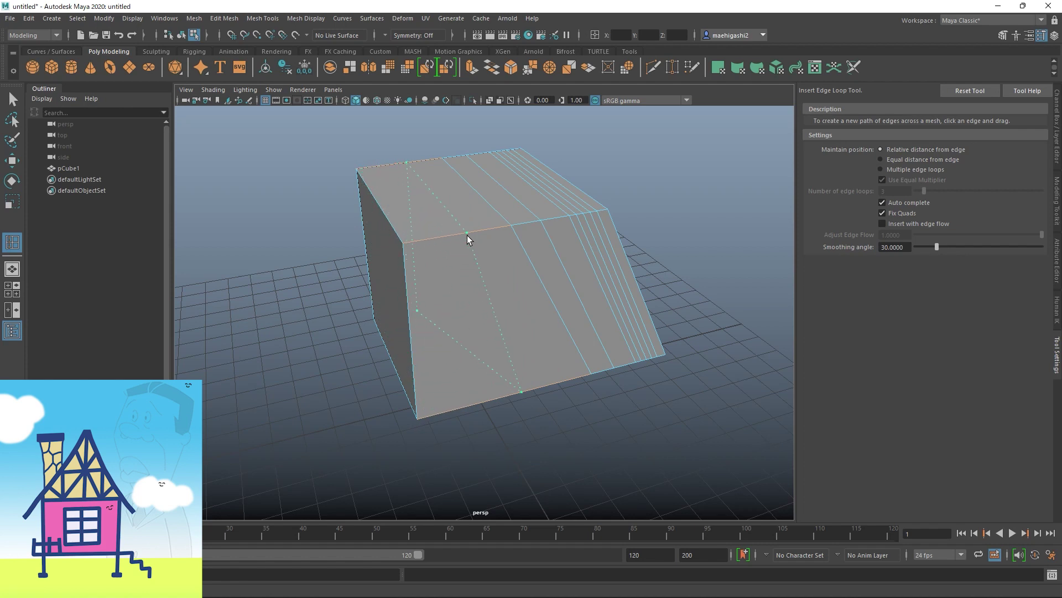
left_click(506, 231)
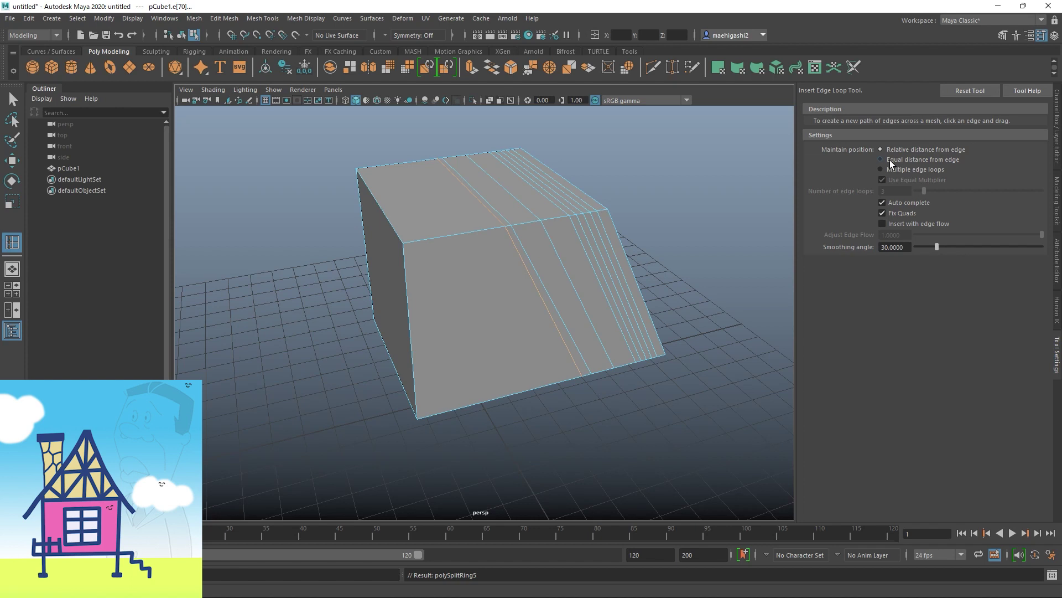
key("ctrl+z")
Step: Try inserting edge loops across the slanted shape using Equal distance from edge
left_click(423, 240)
left_click(455, 227)
left_click_drag(481, 231, 587, 211)
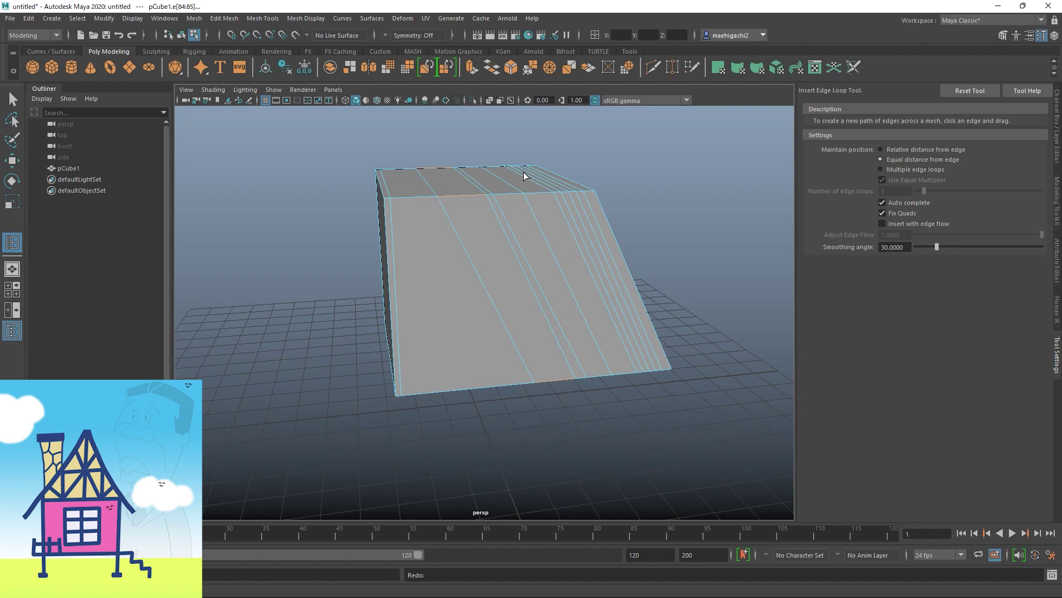
Step: Undo the test loops and the vertex move, back to the cube with only its middle edge loop
key("ctrl+z")
key("ctrl+z")
key("ctrl+z")
key("ctrl+z")
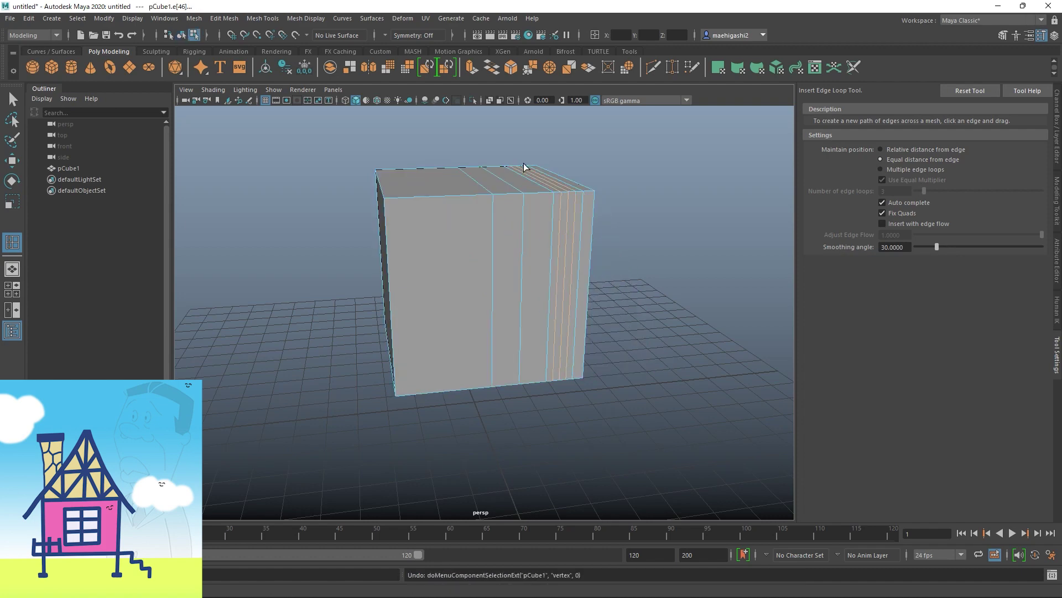
key("ctrl+z")
left_click_drag(509, 161, 548, 180, "alt")
Step: Set the Insert Edge Loop Tool to Multiple edge loops with 1 edge loop
left_click(882, 169)
key("Return")
mouse_move(494, 210)
left_mouse_down("alt")
mouse_move(482, 208)
mouse_move(503, 205)
left_mouse_up("alt")
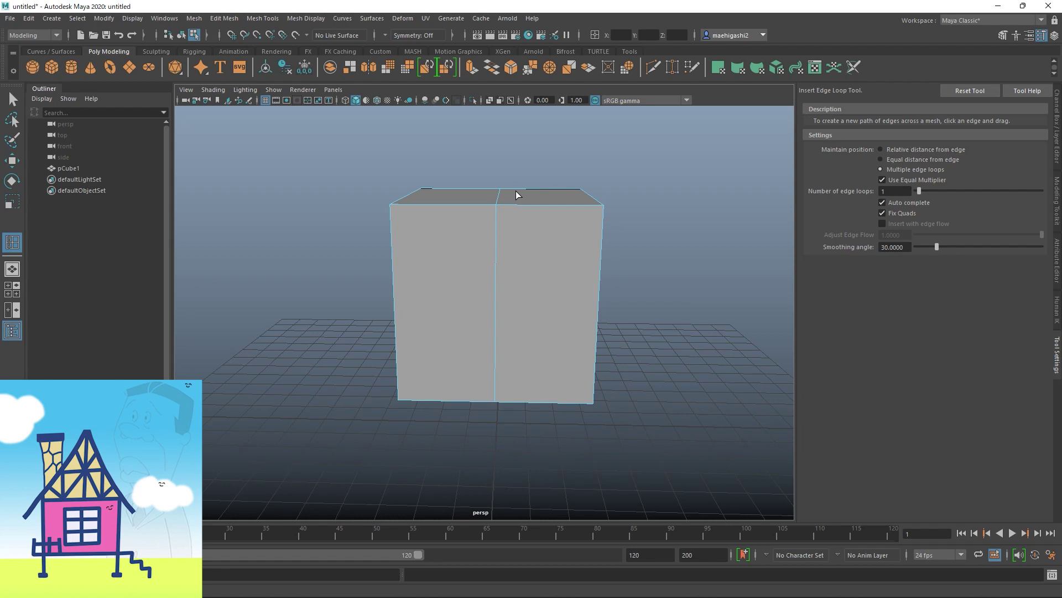
Step: Leave the edge loop tool and raise the cube's middle top edge vertically with the Move tool to form a gabled roof peak
key("w")
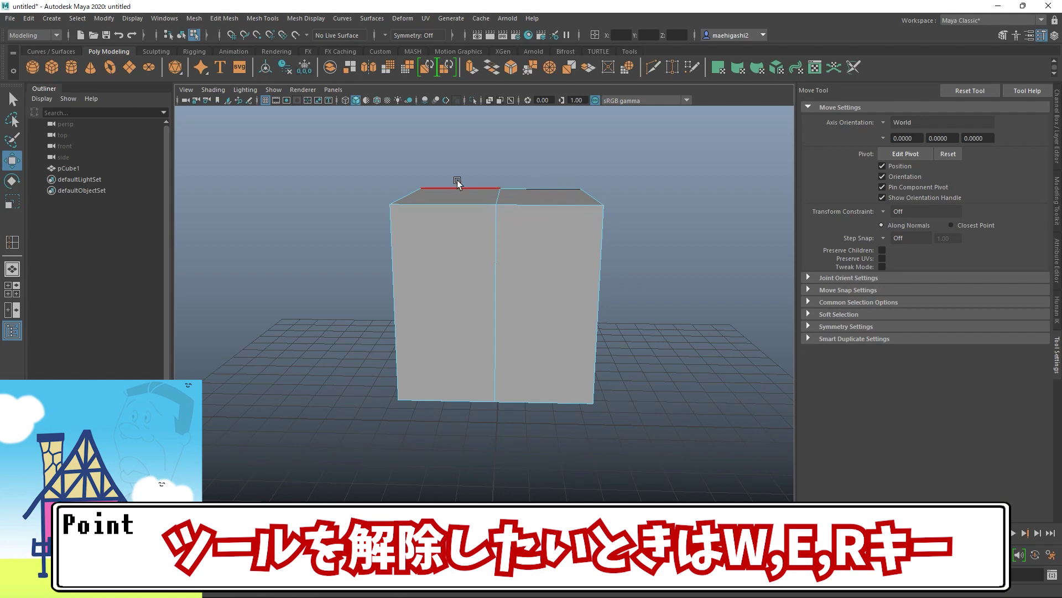
mouse_move(498, 199)
left_mouse_down("alt")
mouse_move(499, 211)
mouse_move(500, 93)
mouse_move(444, 148)
mouse_move(446, 178)
mouse_move(437, 171)
mouse_move(512, 214)
left_mouse_up("alt")
left_click(499, 205)
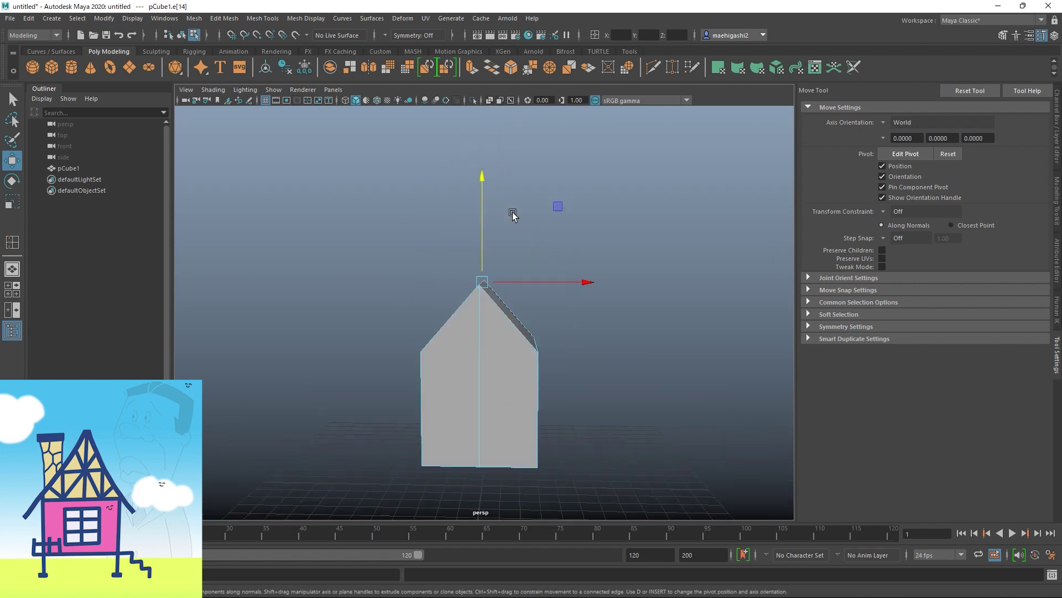
key("e")
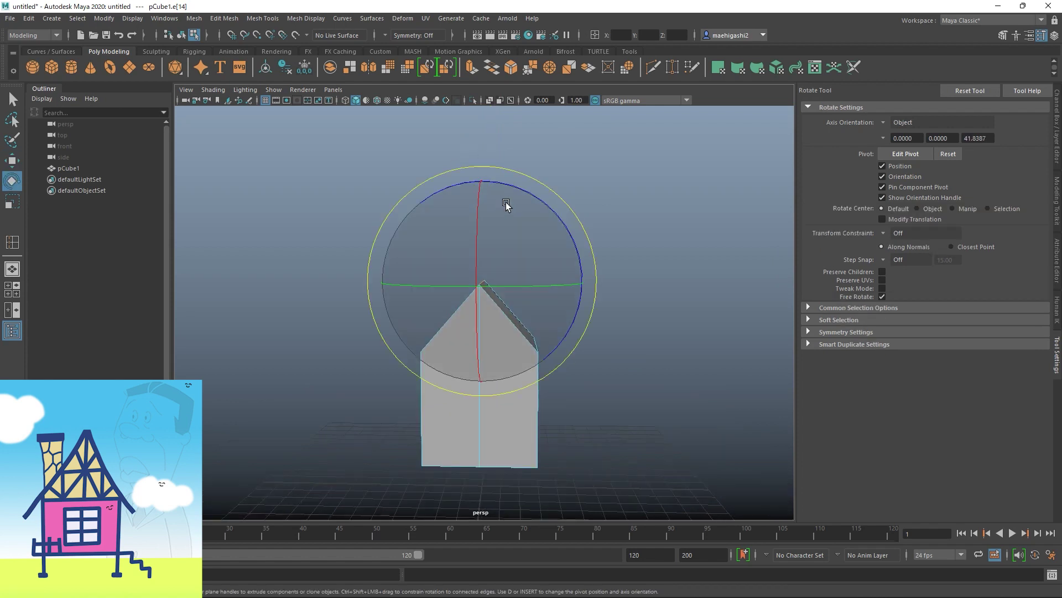
key("w")
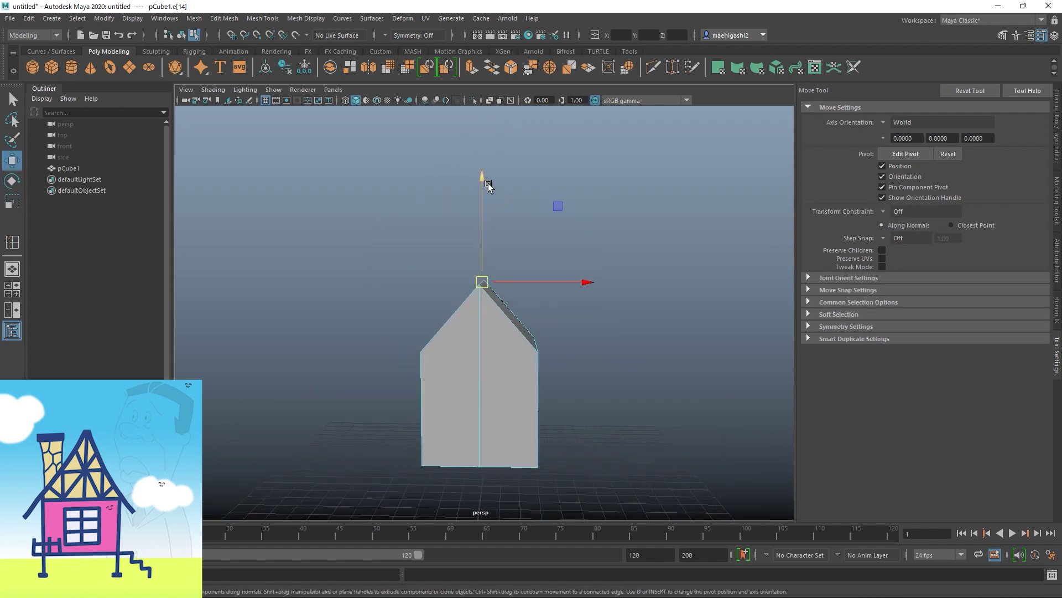
Step: Try the Move, Rotate and Scale tools on the roof ridge edge
mouse_move(483, 176)
left_mouse_down()
mouse_move(483, 230)
mouse_move(483, 172)
left_mouse_up()
key("e")
left_click_drag(485, 208, 543, 230)
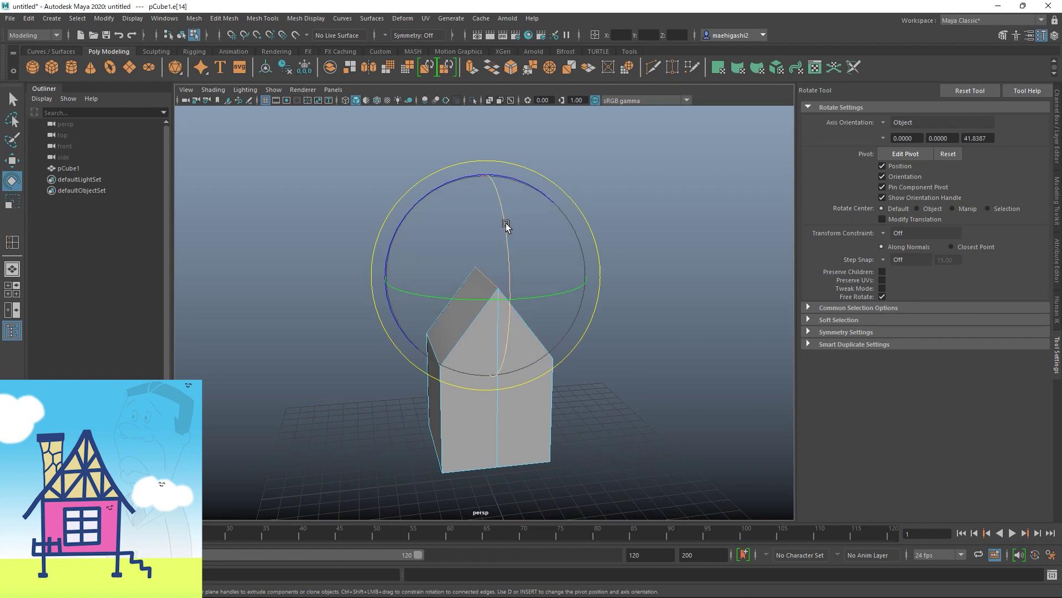
left_click_drag(504, 233, 505, 257)
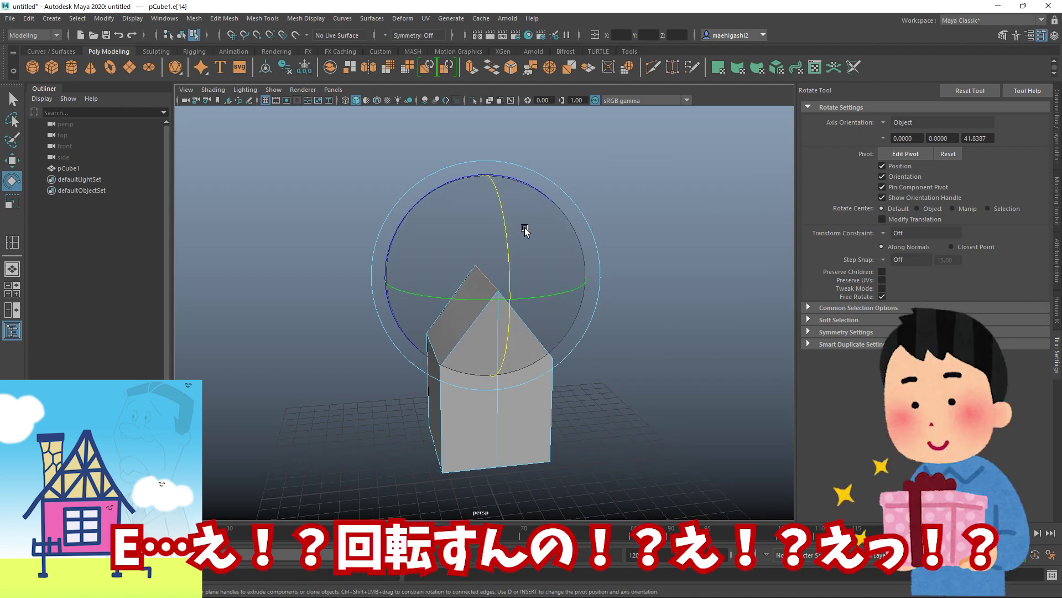
key("r")
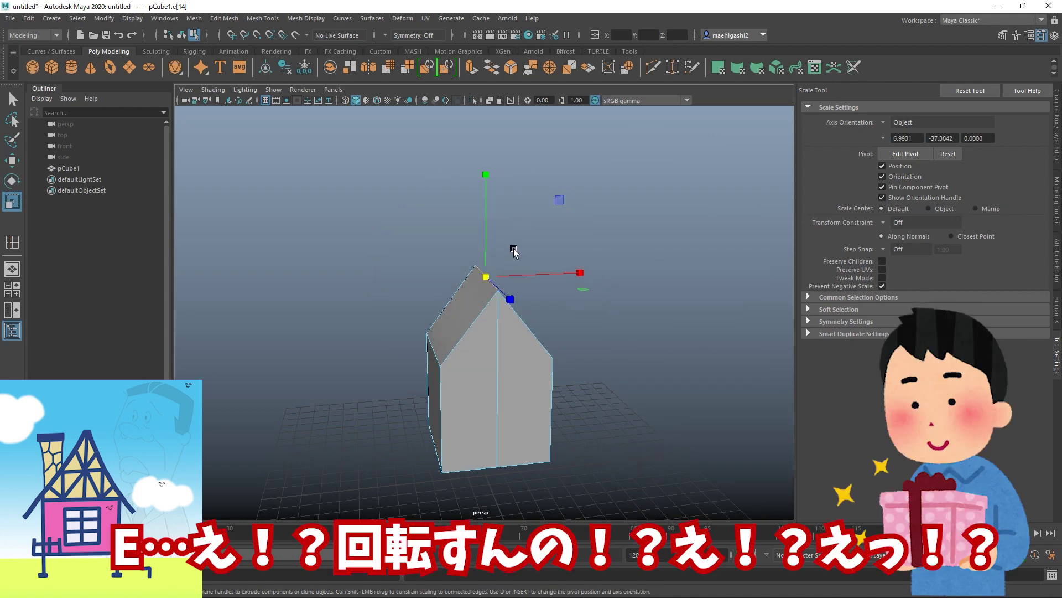
left_click_drag(487, 277, 532, 208)
Step: Undo the test transforms on the ridge edge while switching between the Move, Rotate and Scale tools
key("ctrl+z")
key("ctrl+z")
key("w")
key("e")
key("ctrl+z")
key("r")
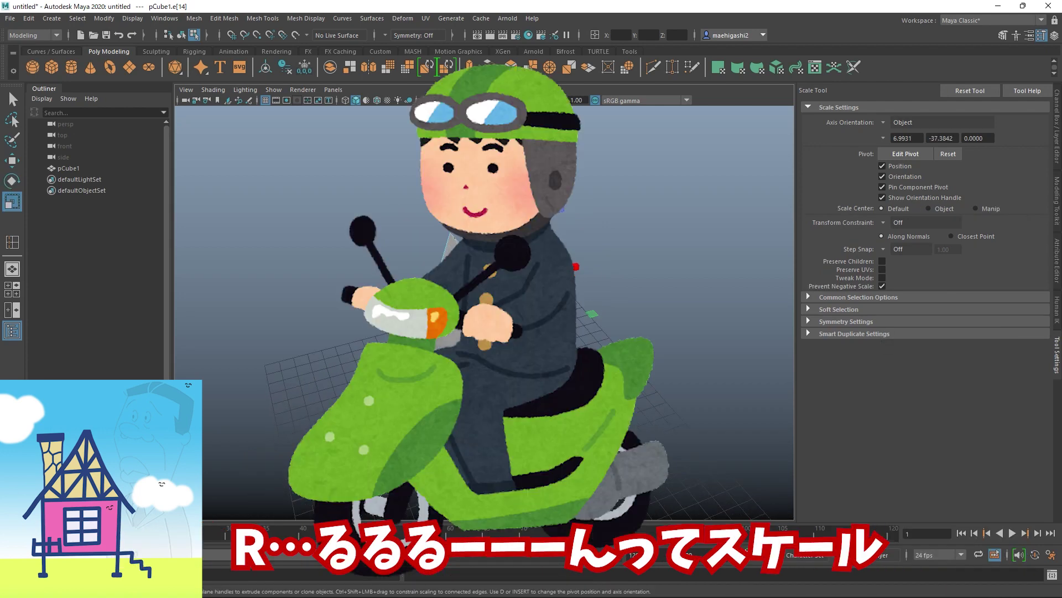
key("ctrl+z")
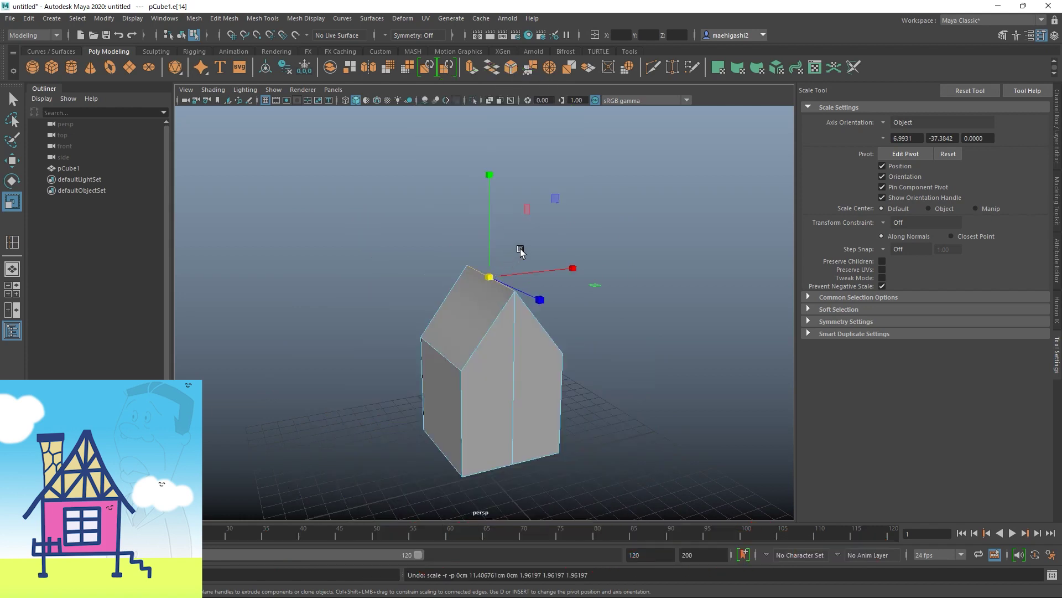
Step: Switch to face selection and select both faces on the underside of the house together
left_click_drag(520, 252, 504, 242, "alt")
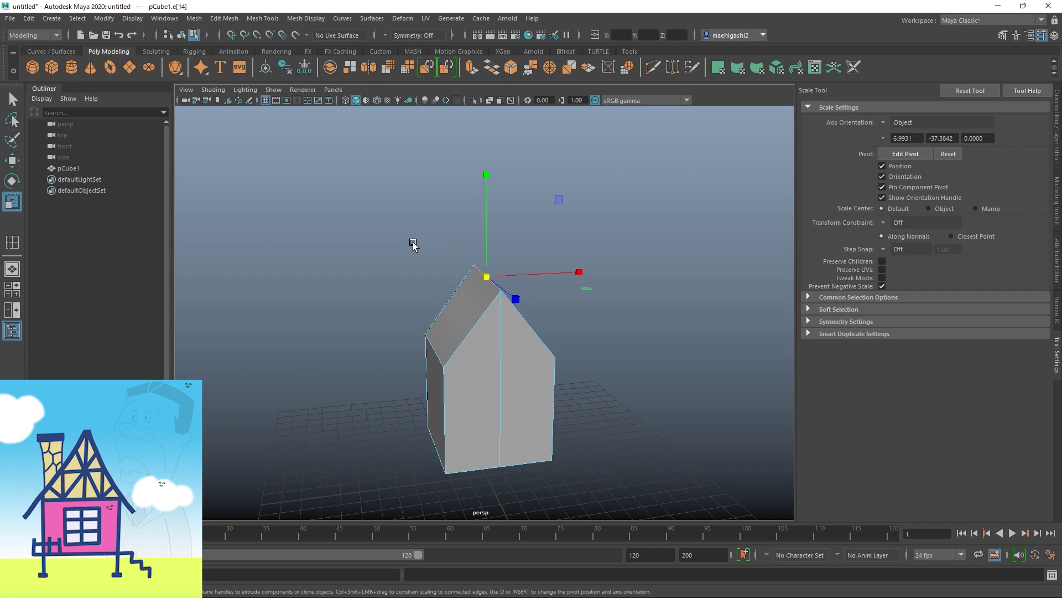
left_click_drag(415, 247, 441, 287, "alt")
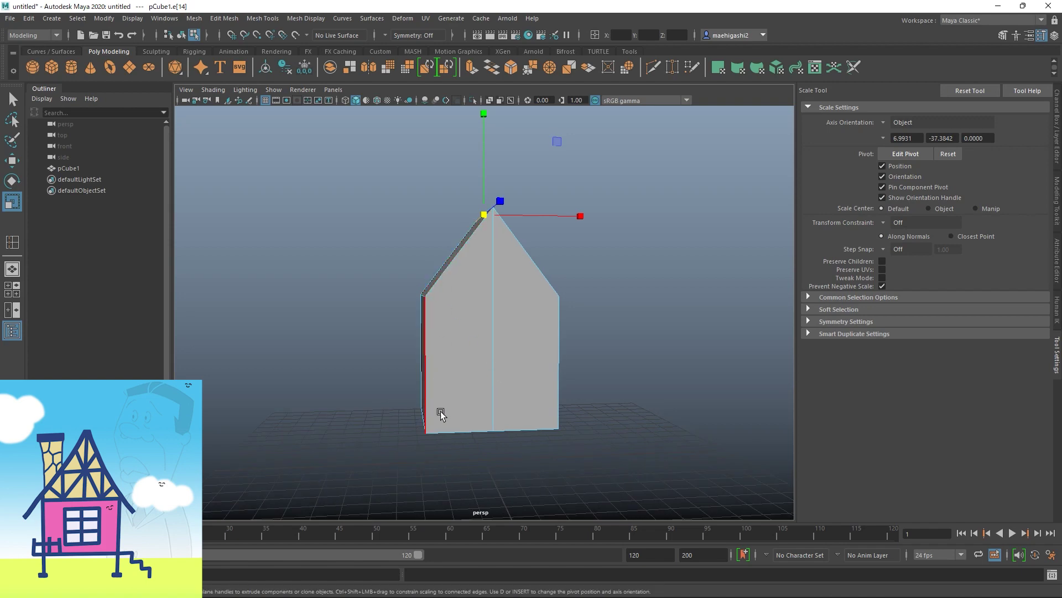
left_click_drag(474, 373, 503, 308, "alt")
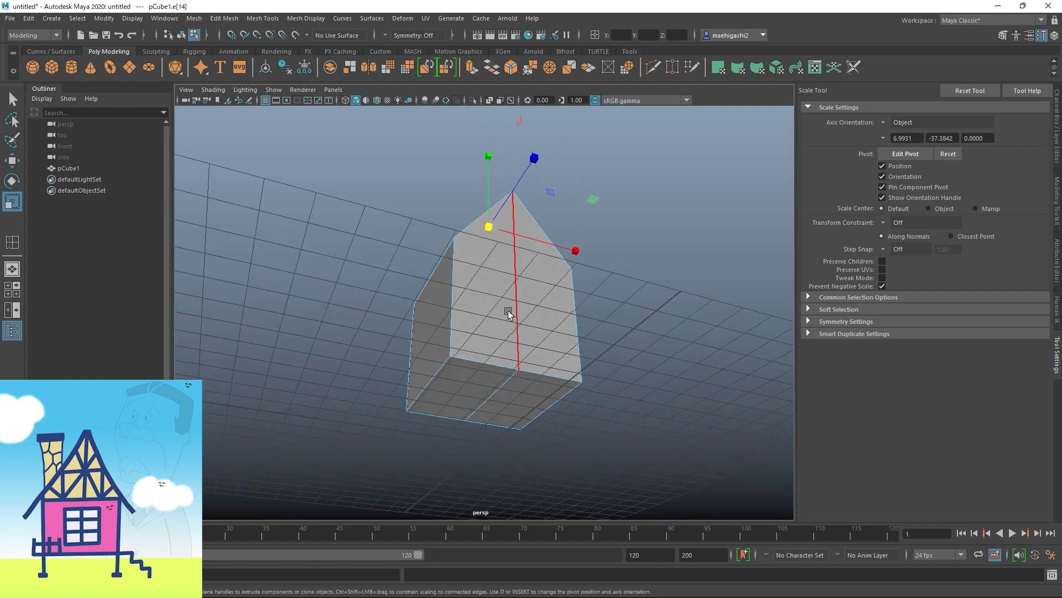
right_click(508, 281)
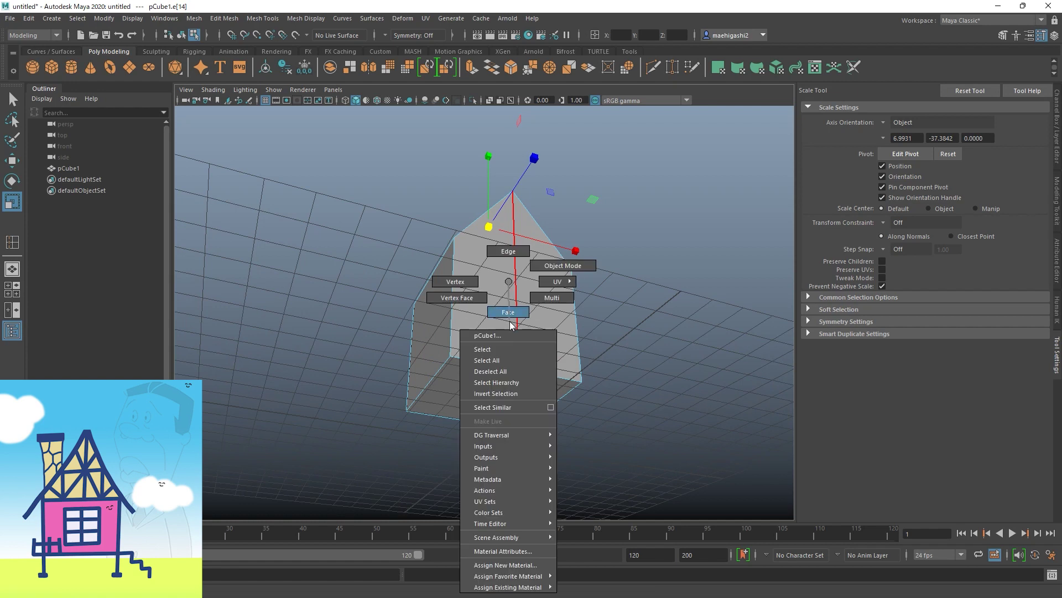
left_click(509, 312)
left_click(478, 377)
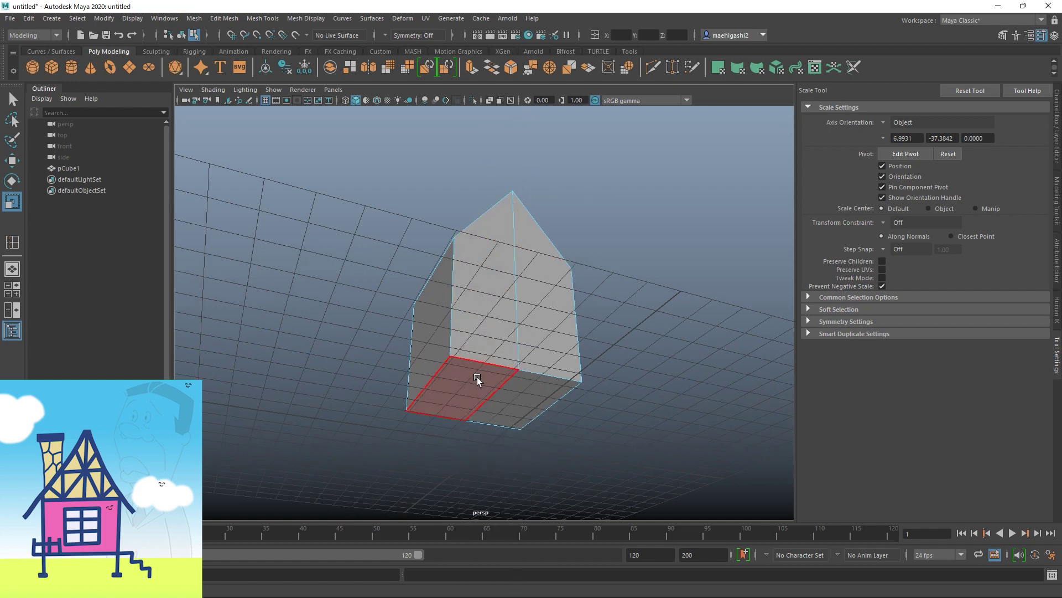
left_click(477, 376)
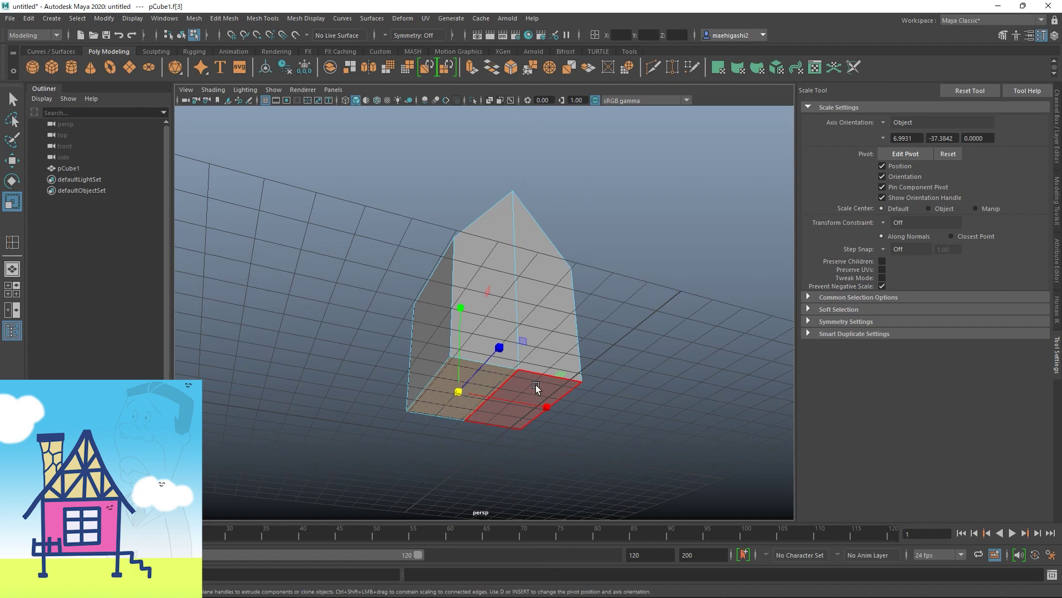
left_click(521, 391)
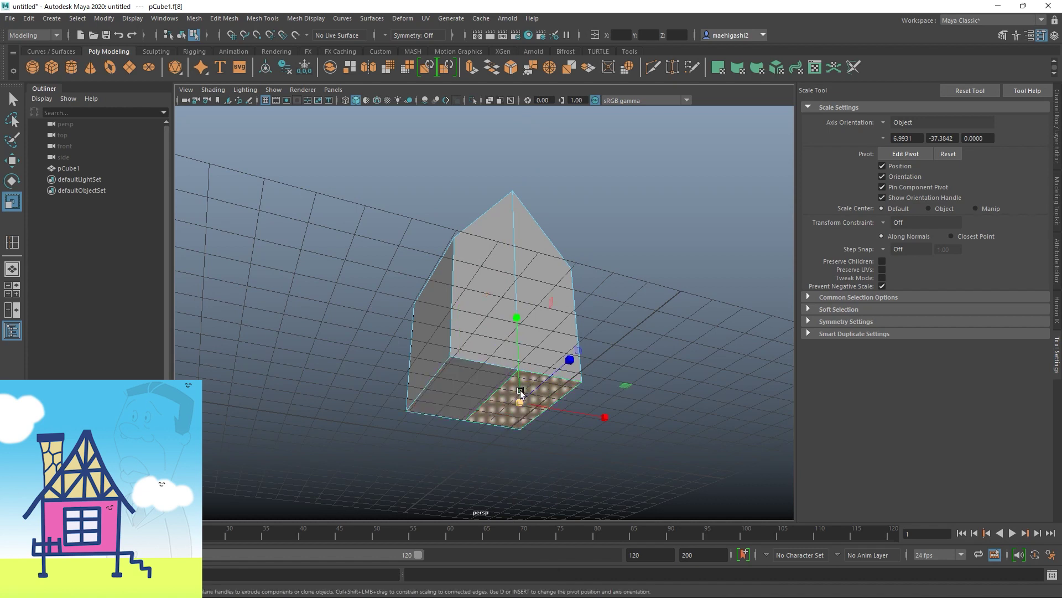
left_click(447, 395)
left_click(527, 393)
left_click(443, 395)
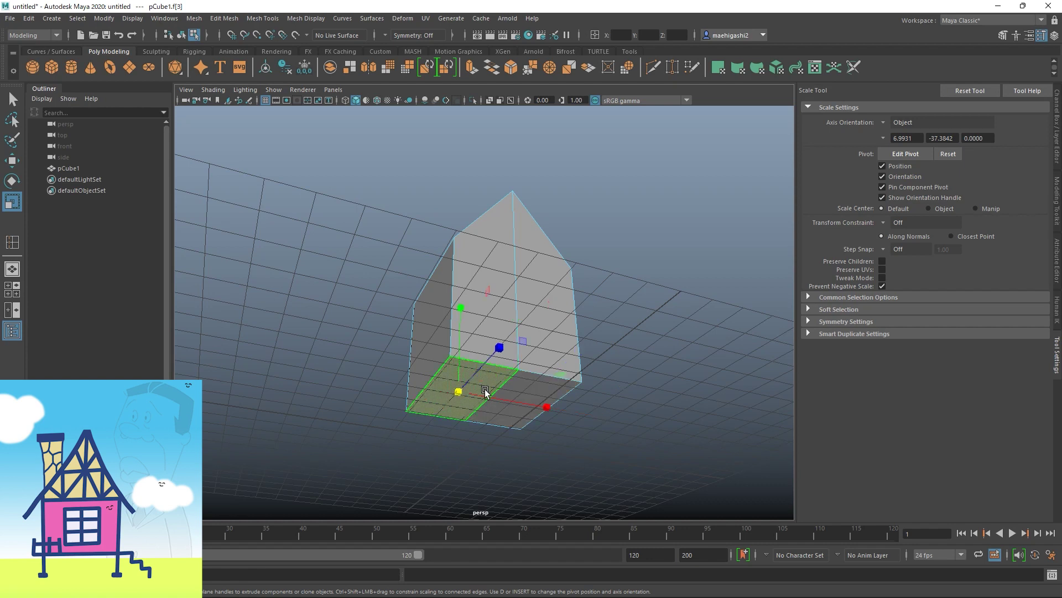
left_click(516, 387, "shift")
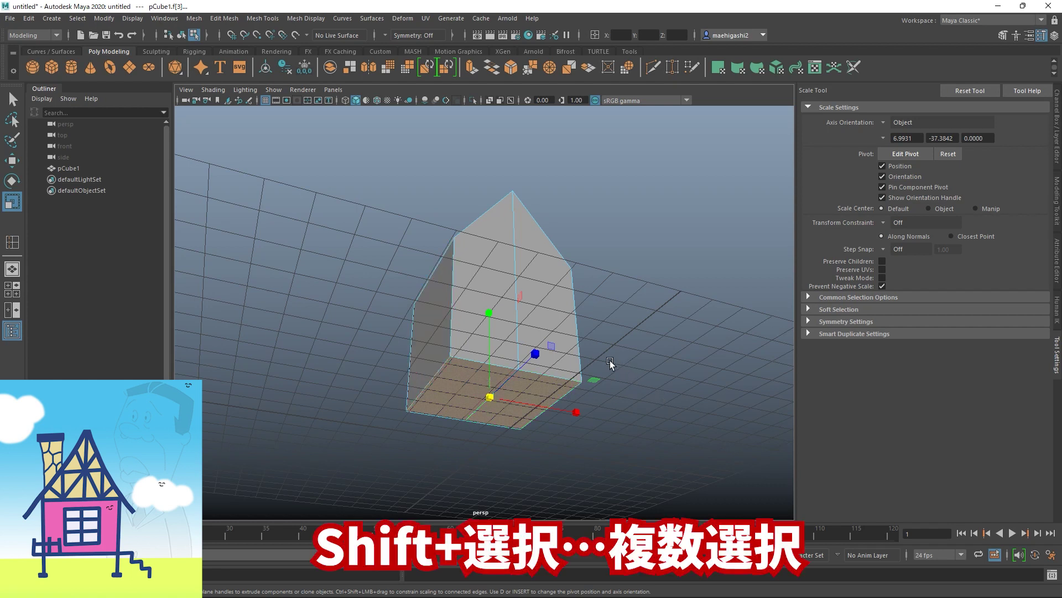
Step: Raise the two selected bottom faces vertically with the Move tool to shorten the house walls
key("w")
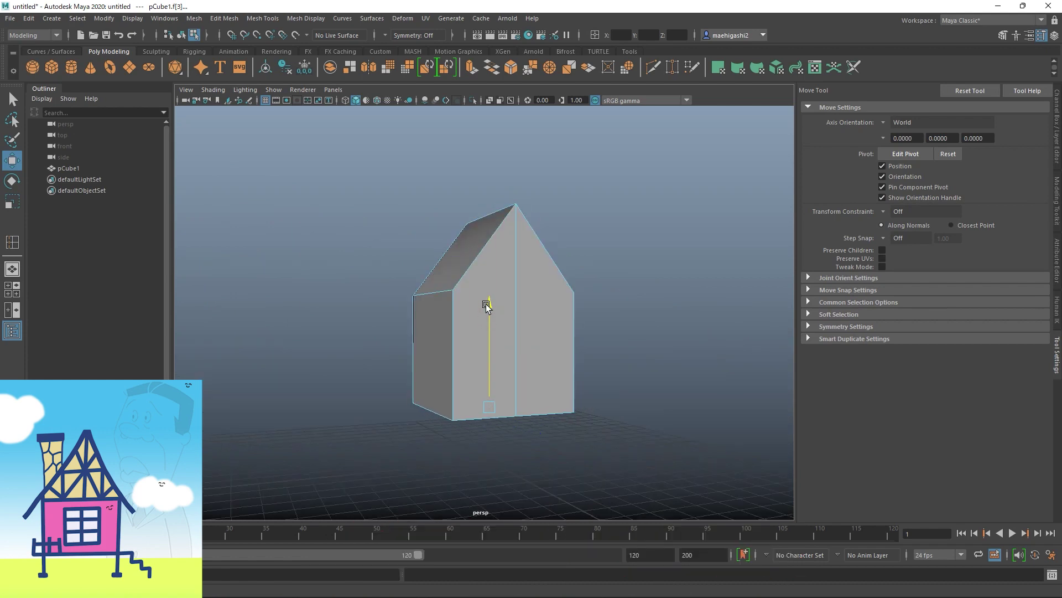
left_click_drag(486, 308, 564, 299)
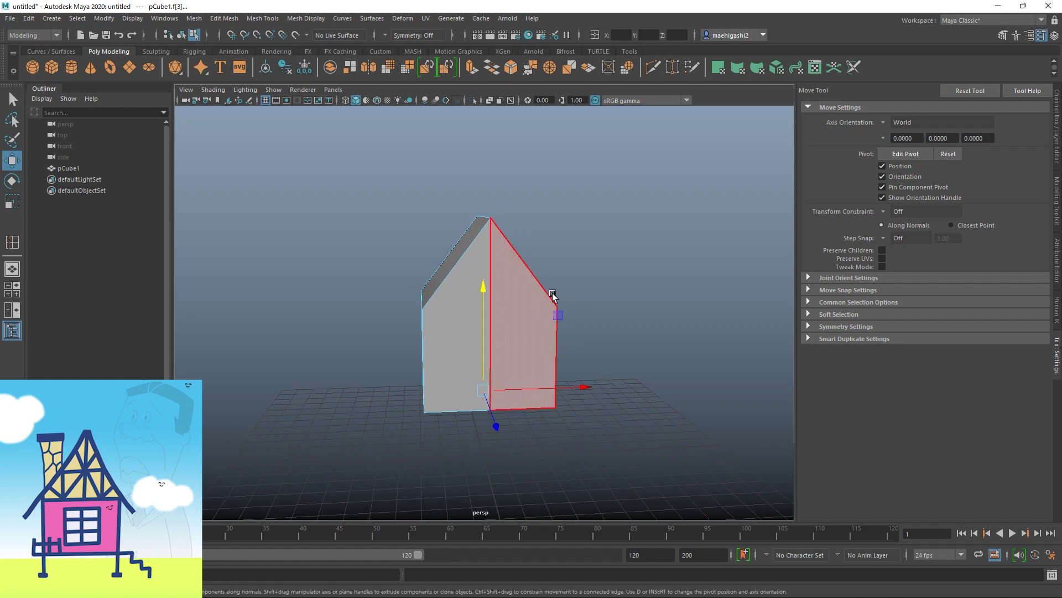
left_click_drag(528, 276, 604, 277, "alt")
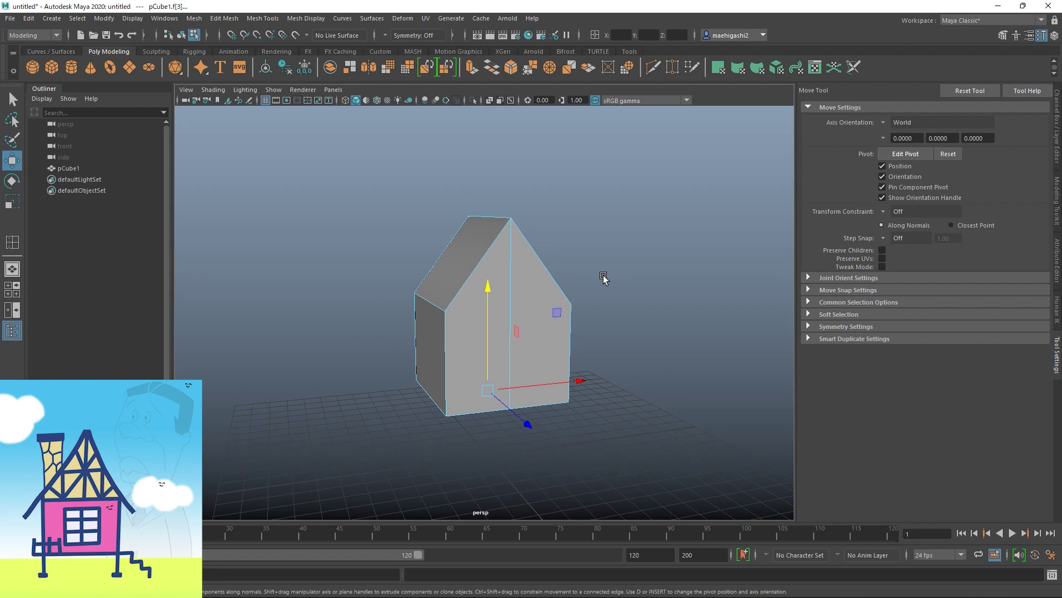
left_click_drag(457, 266, 470, 280, "alt")
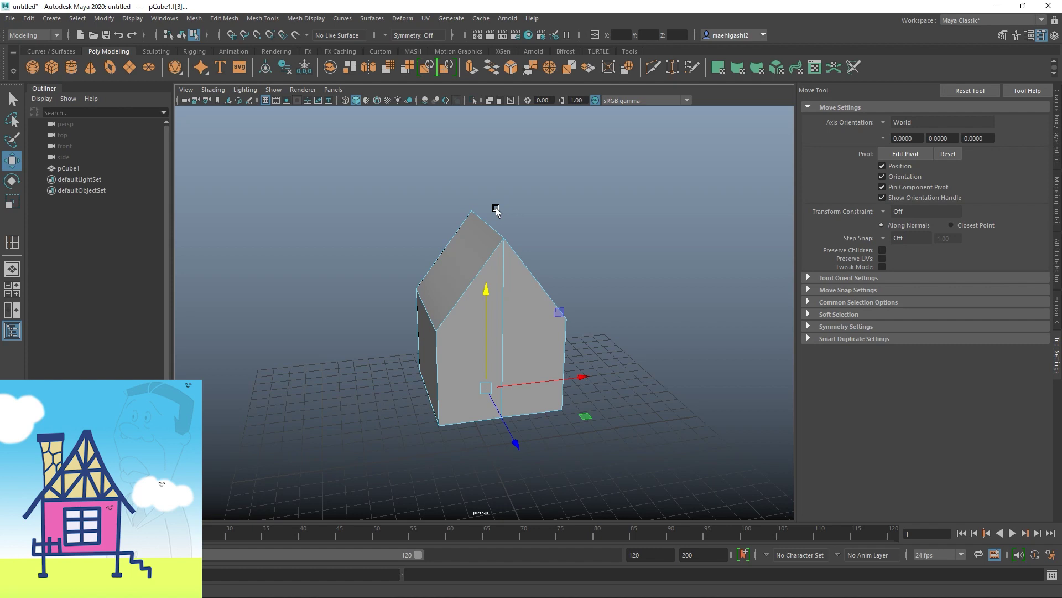
Step: Duplicate both sloped roof faces of the house with Duplicate Face
left_click(468, 249)
left_click_drag(624, 213, 542, 239, "alt")
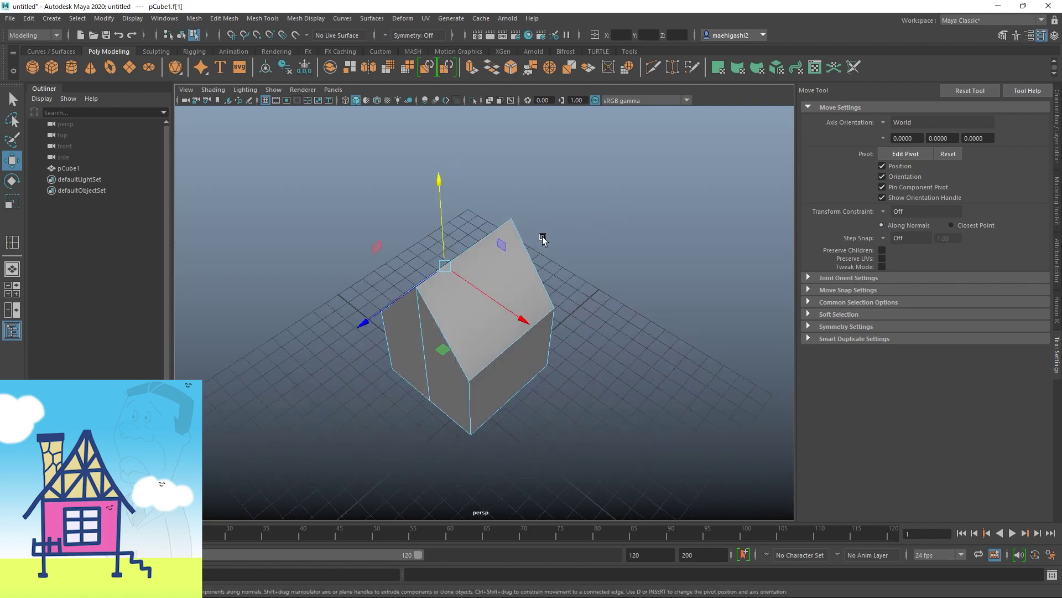
left_click(518, 271, "shift")
left_click_drag(633, 256, 712, 239, "alt")
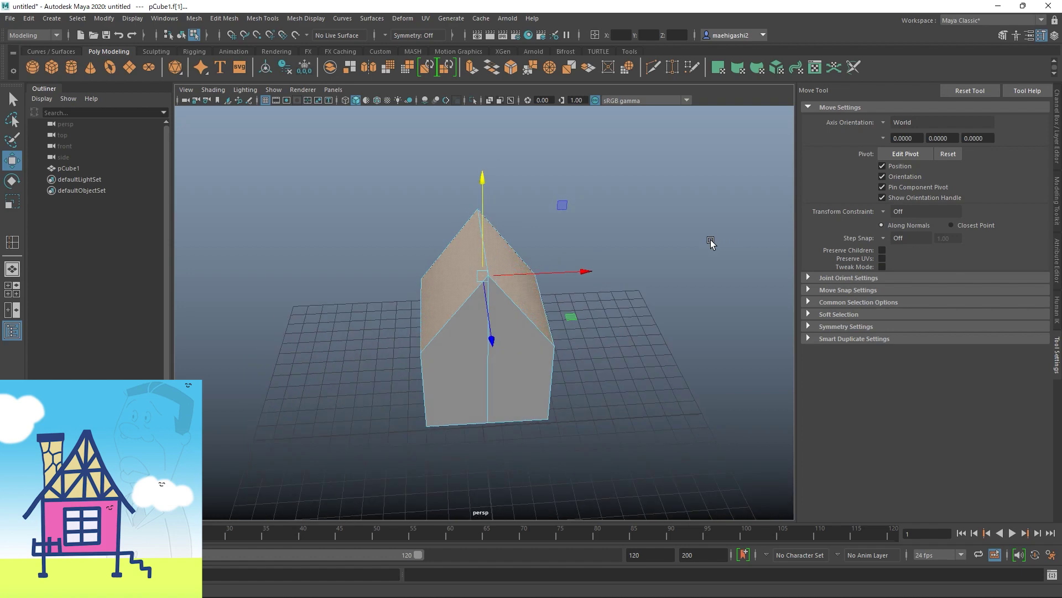
right_click(499, 237, "shift")
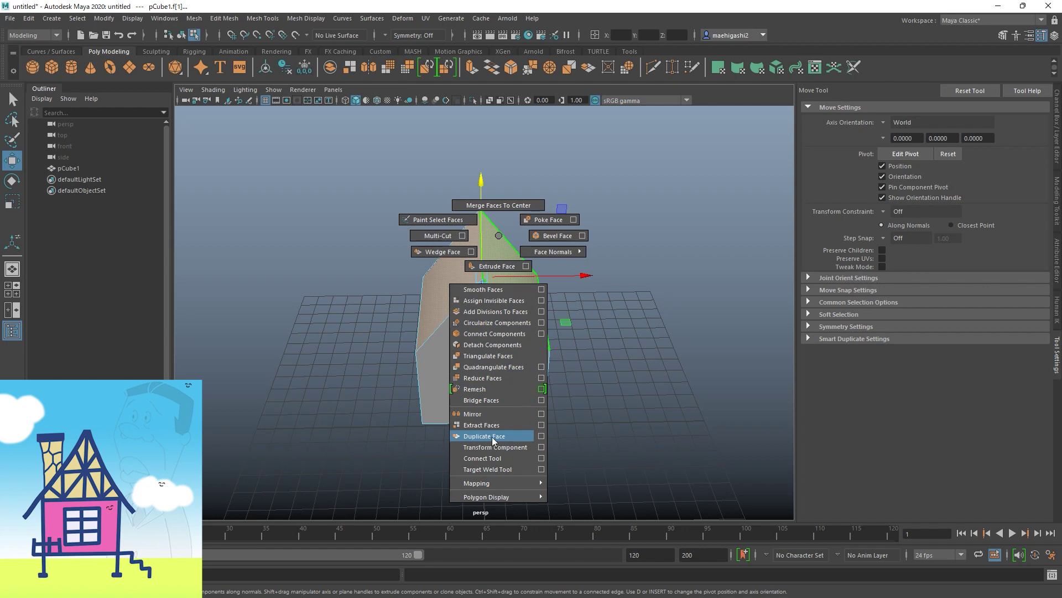
left_click(485, 436)
left_click_drag(507, 405, 678, 234, "alt")
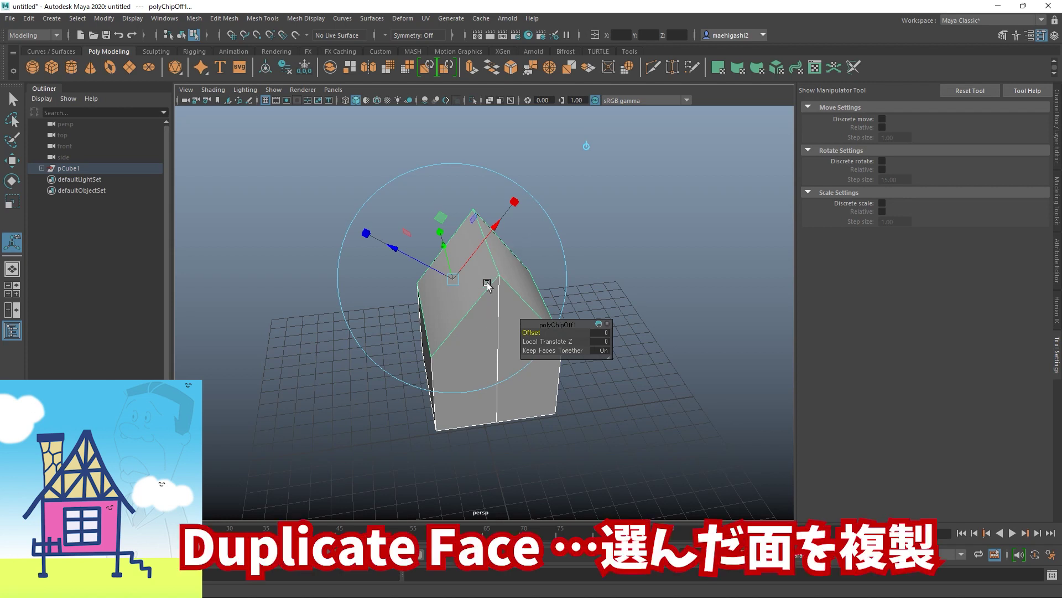
Step: Return to object mode and select the duplicated roof surface, lifting it off the house as a test and undoing the lift
key("w")
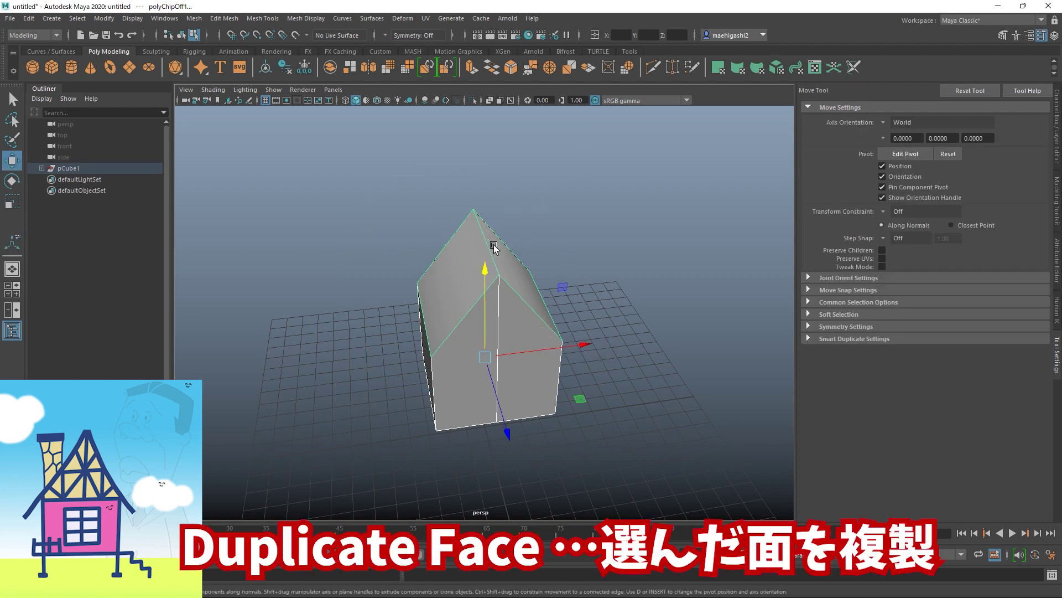
right_click(516, 316)
right_click_drag(574, 279, 550, 276)
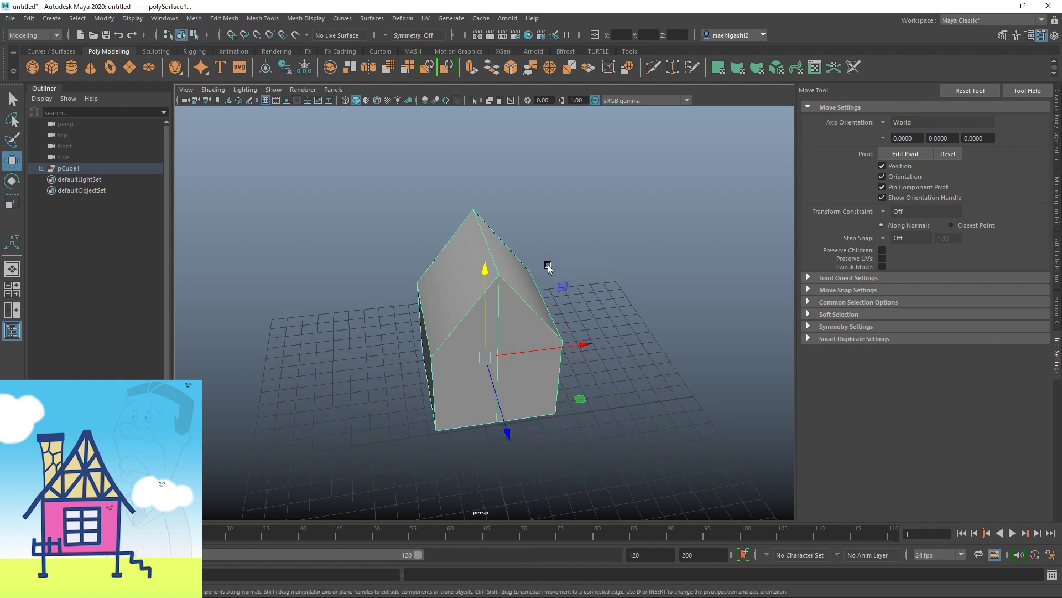
left_click_drag(512, 272, 578, 231, "alt")
left_click(508, 240)
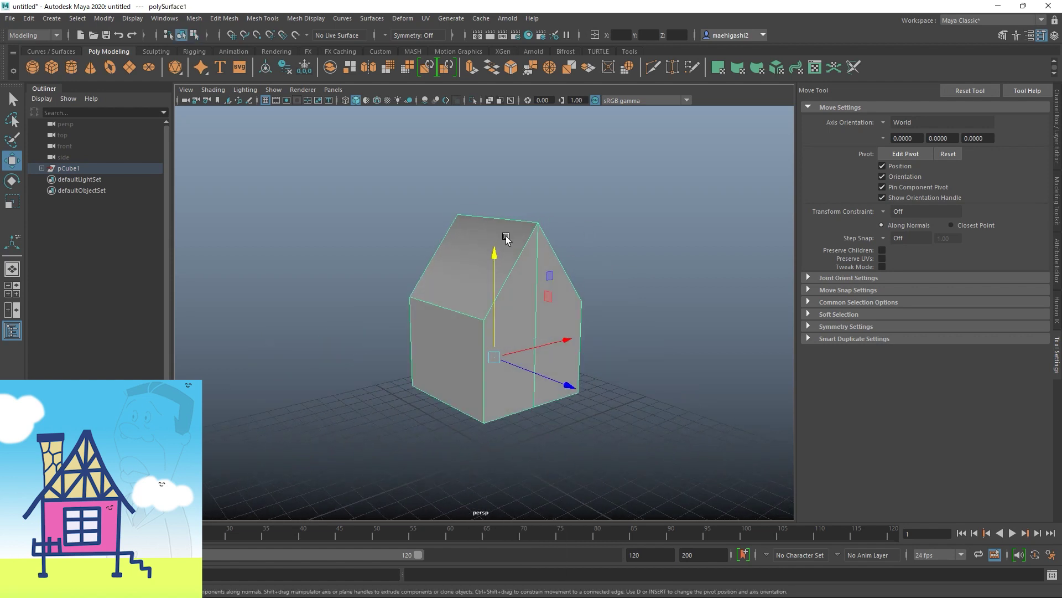
left_click_drag(518, 258, 567, 233, "alt")
left_click(506, 233)
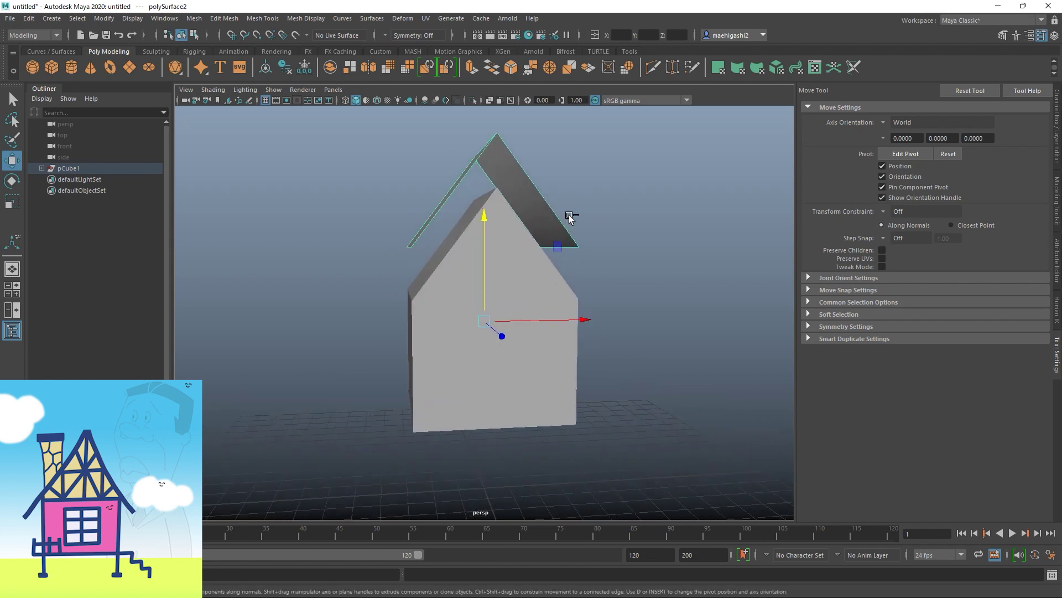
key("ctrl+z")
left_click_drag(569, 218, 509, 210, "alt")
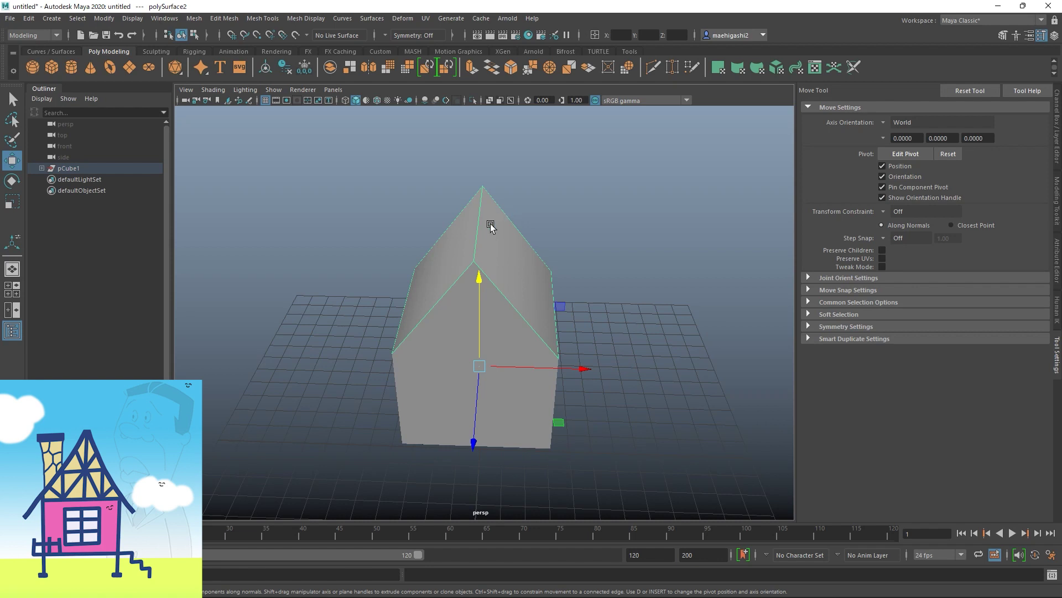
Step: Extrude both faces of the duplicated roof surface outward to a Local Translate Z of 1.4
right_click(490, 217)
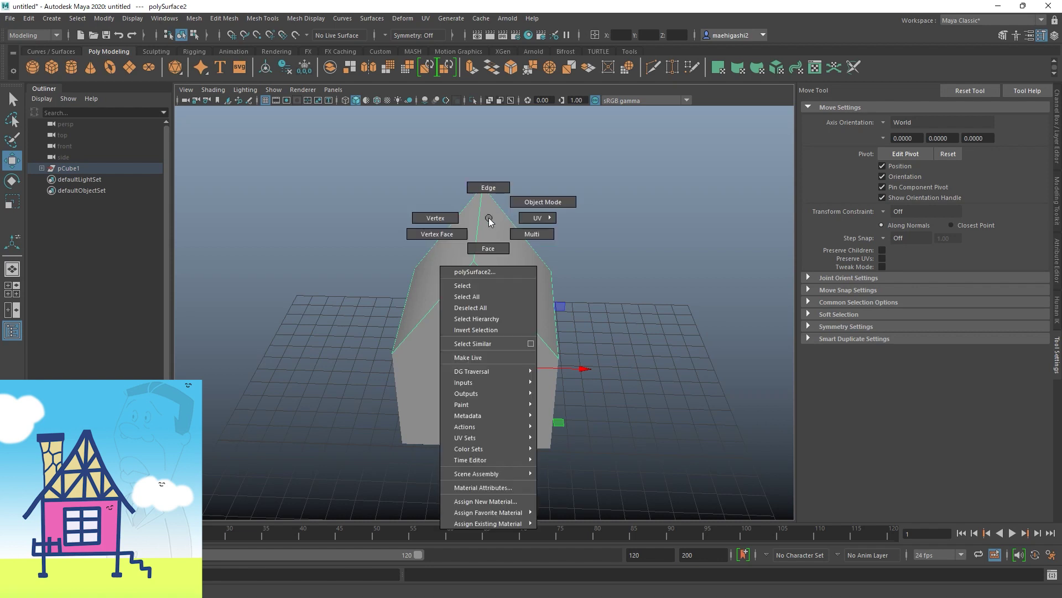
left_click(488, 249)
left_click(467, 237)
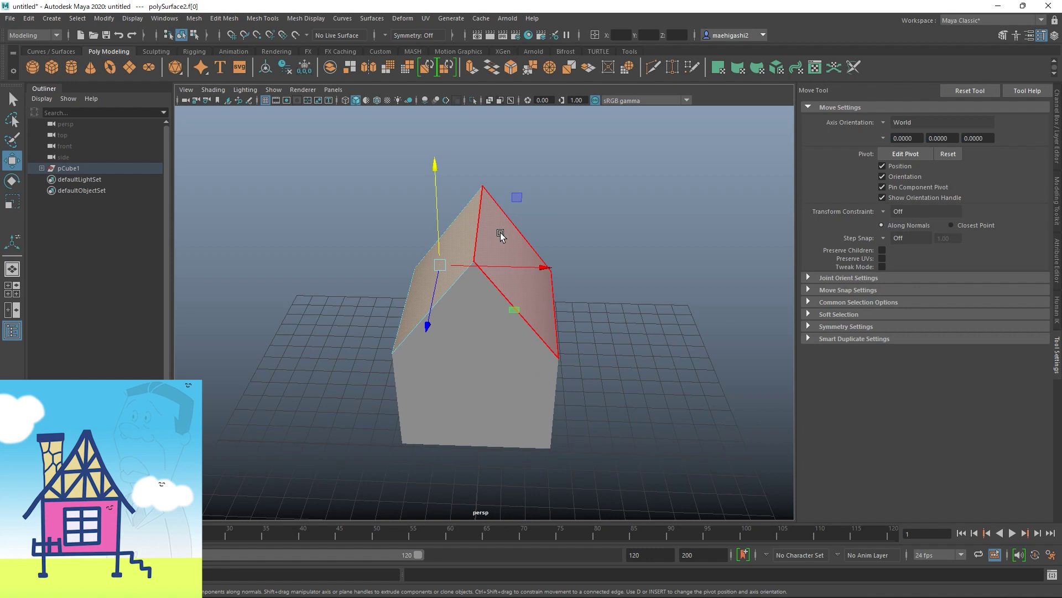
left_click(509, 234, "shift")
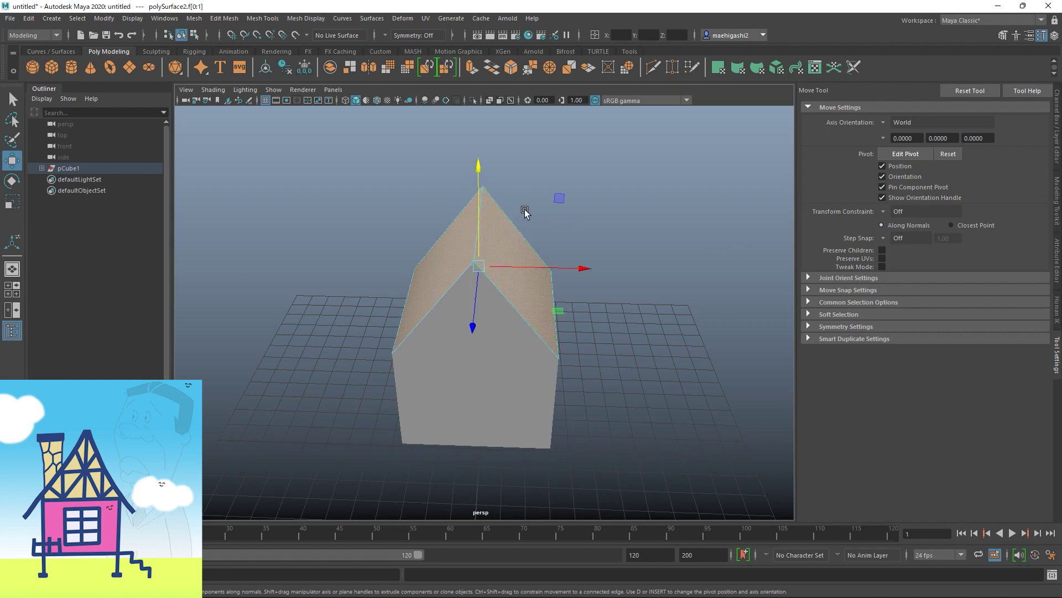
right_click_drag(525, 207, 525, 223, "shift")
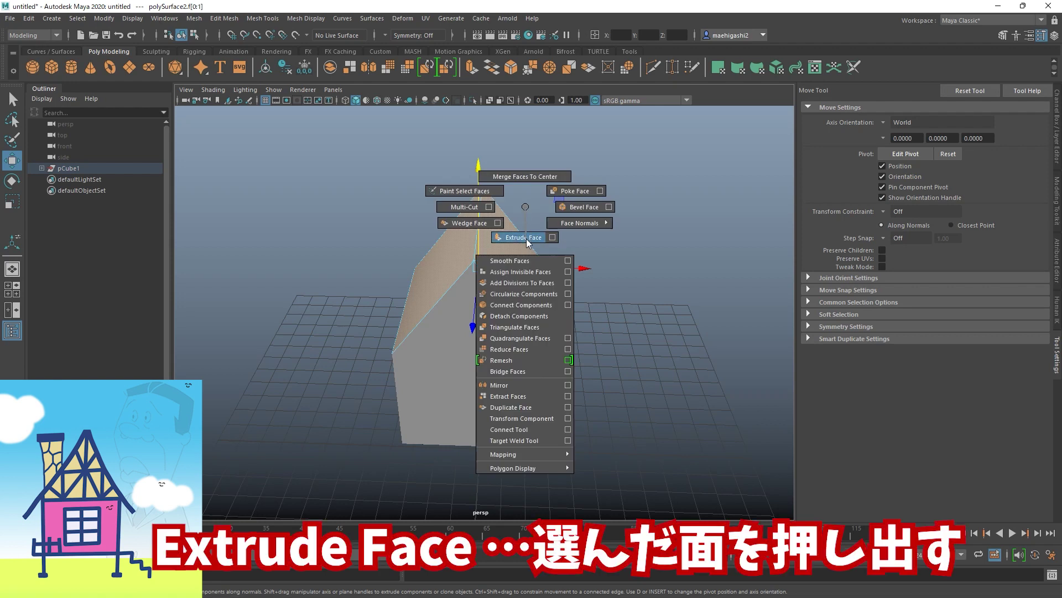
right_click_drag(526, 238, 526, 238, "shift")
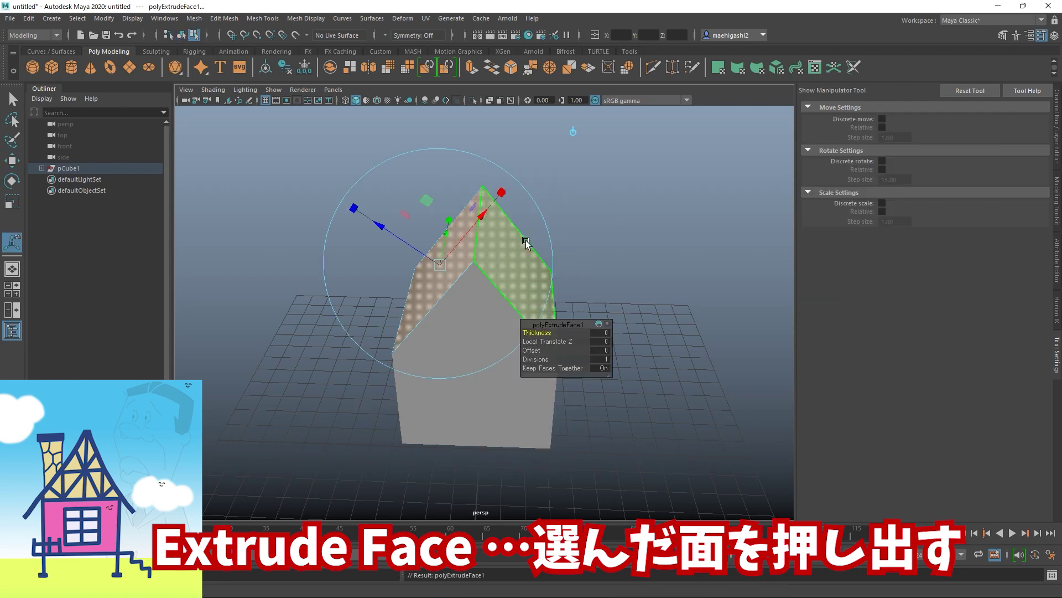
left_click_drag(585, 168, 573, 142, "alt")
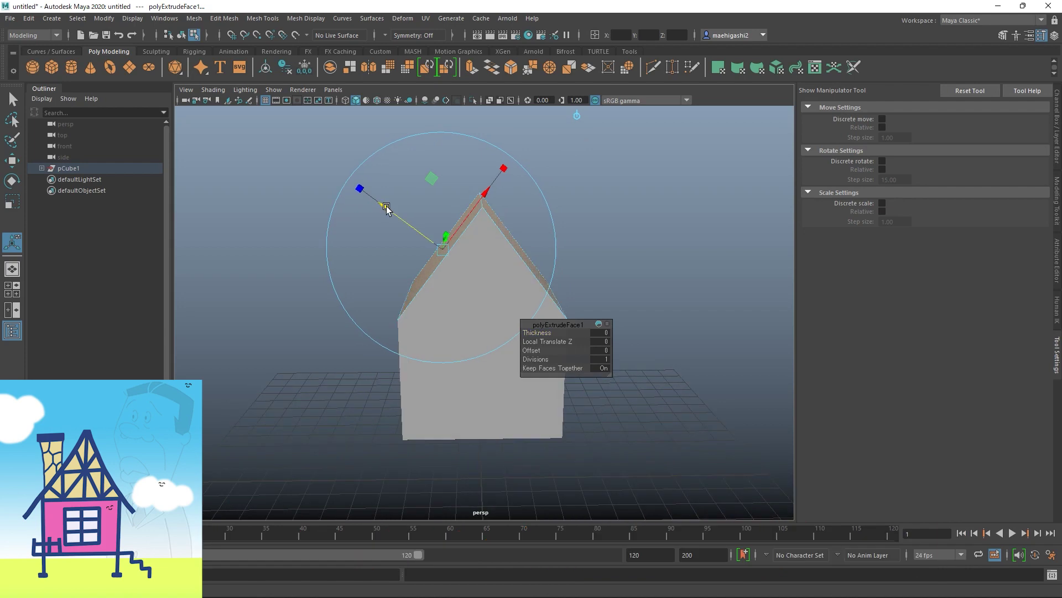
left_click_drag(383, 207, 357, 202)
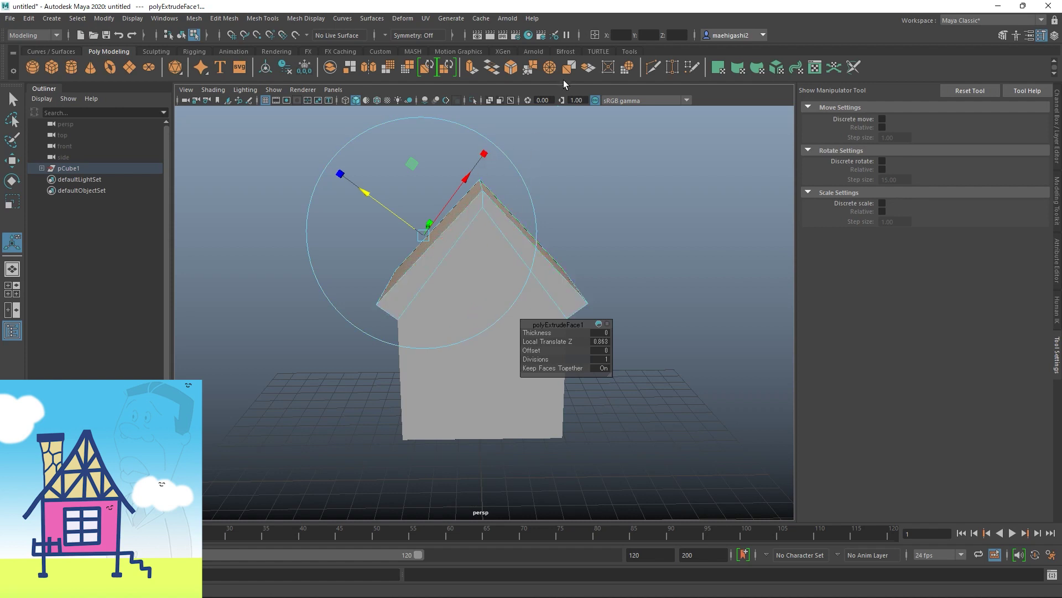
left_click_drag(375, 199, 358, 183)
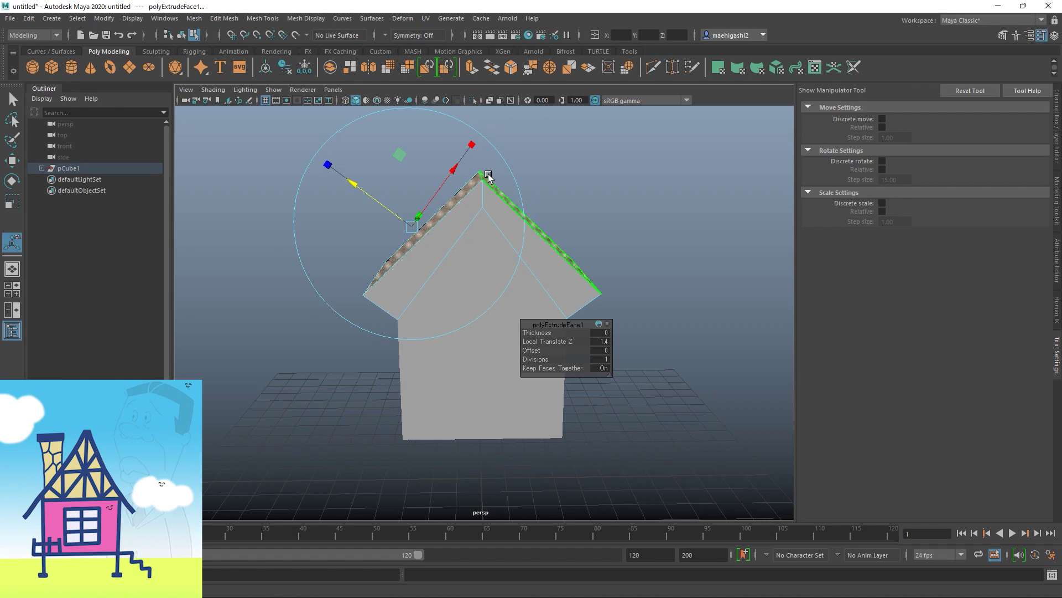
Step: Undo the roof extrusion's Local Translate Z offset and give the roof a thin slab using the Thickness value instead
key("ctrl+z")
key("ctrl+z")
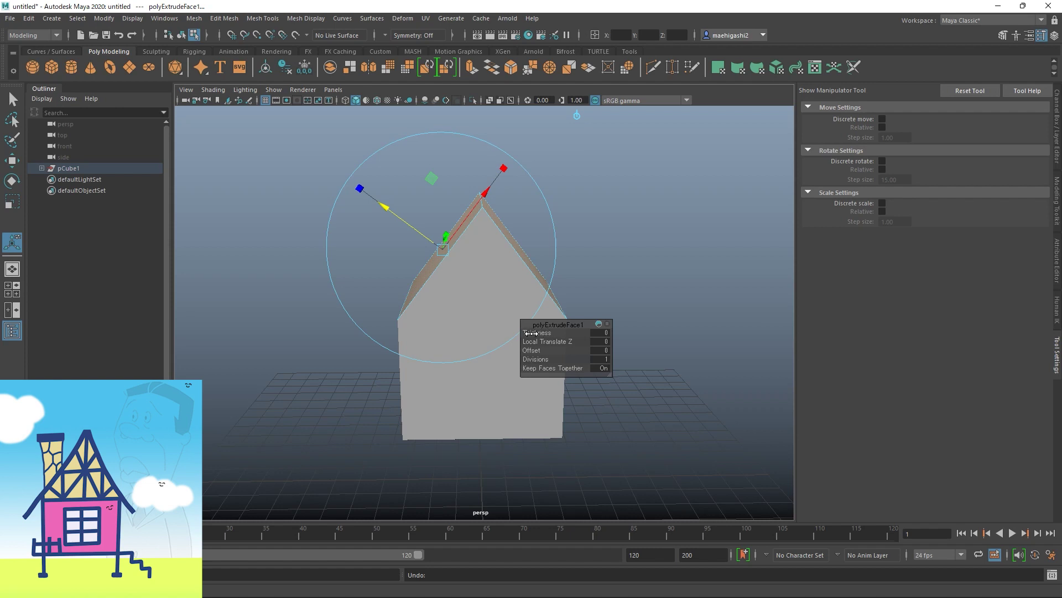
left_click_drag(535, 333, 545, 331)
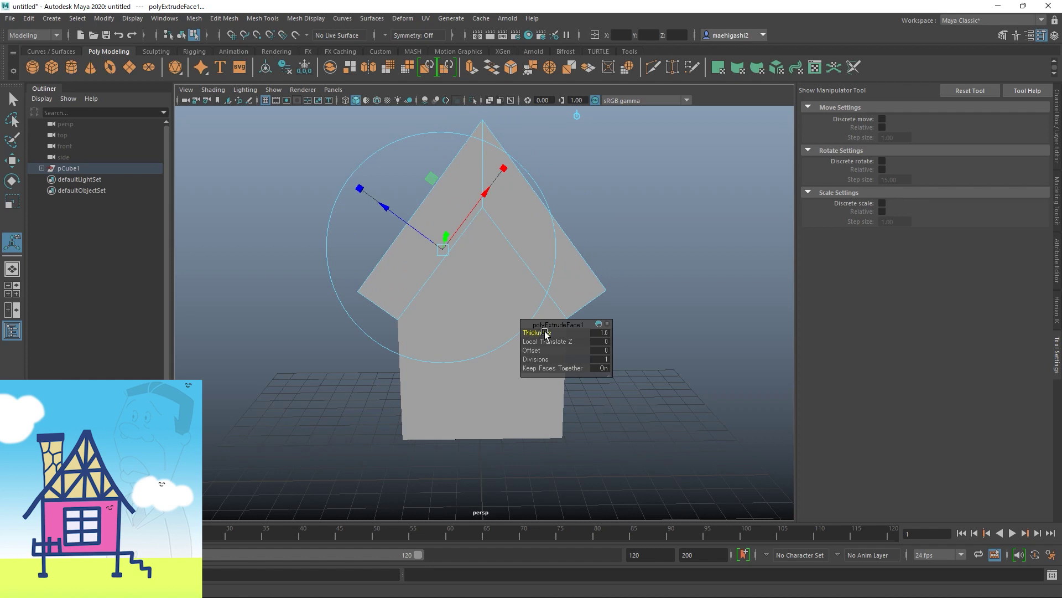
left_click_drag(541, 331, 467, 337, "ctrl")
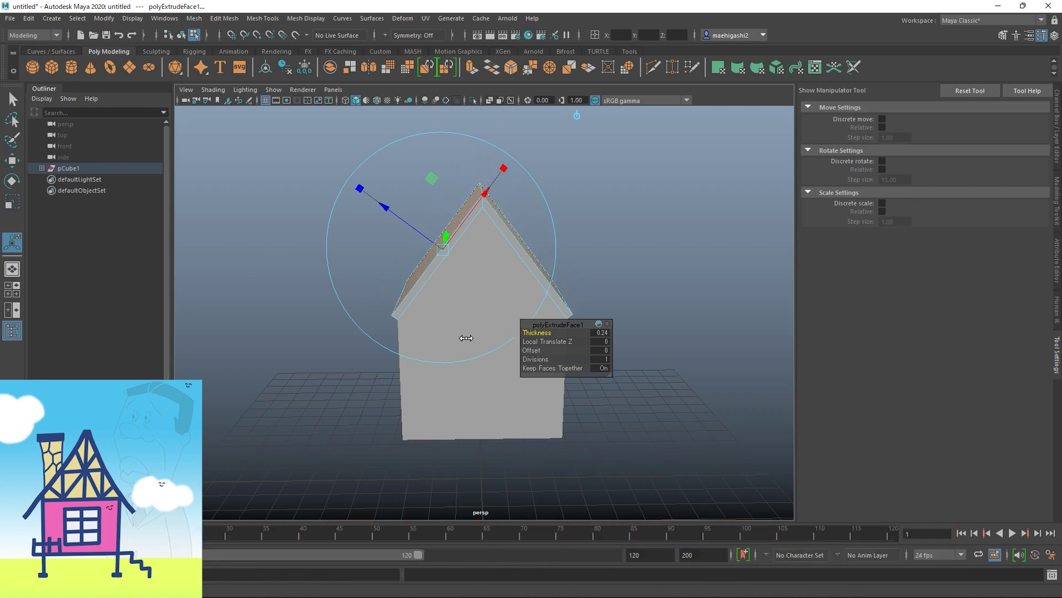
left_click_drag(466, 337, 473, 337)
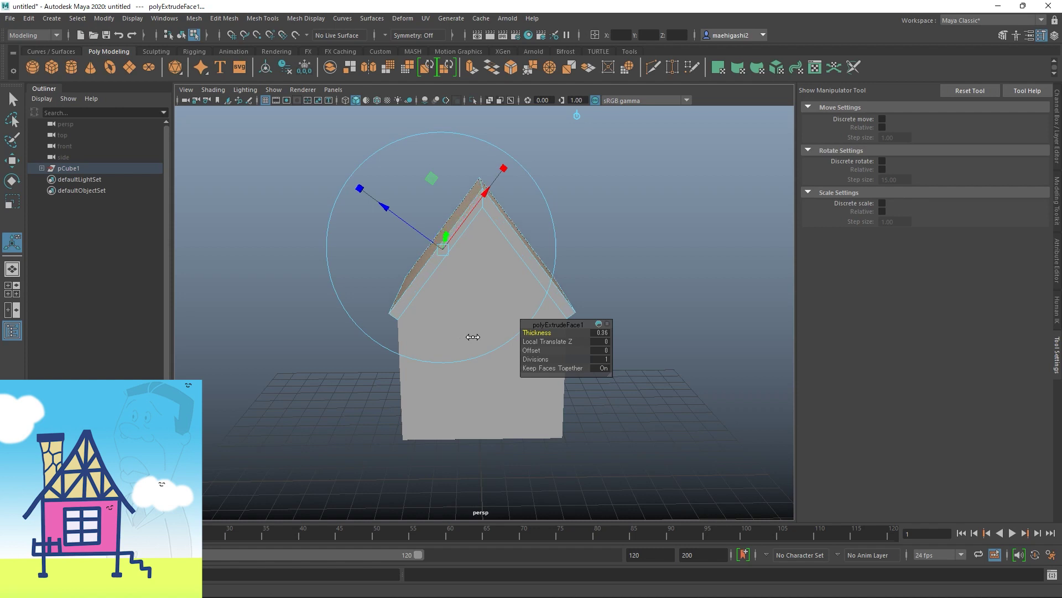
left_click_drag(473, 336, 468, 336)
Step: Finish the extrusion and select the narrow lower faces of the roof slab at both eaves
mouse_move(636, 218)
left_mouse_down("alt")
mouse_move(690, 214)
mouse_move(573, 208)
mouse_move(569, 252)
mouse_move(629, 202)
left_mouse_up("alt")
key("w")
left_click(570, 272)
scroll(462, 207, "up", 3)
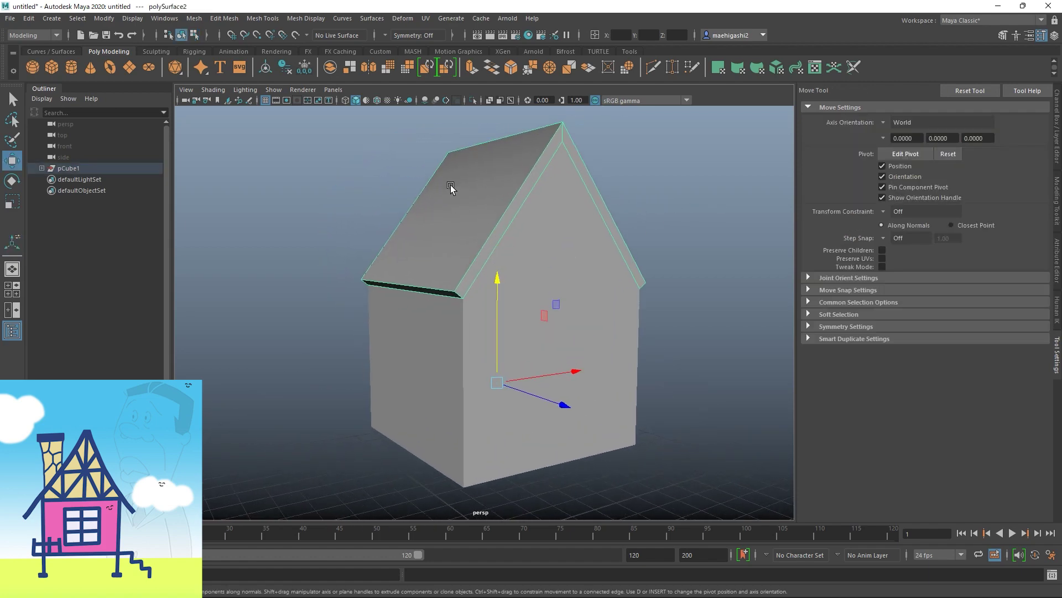
right_click_drag(464, 190, 461, 222)
mouse_move(462, 221)
left_mouse_down("alt")
mouse_move(472, 208)
mouse_move(446, 236)
left_mouse_up("alt")
left_click(441, 233)
left_click_drag(699, 225, 232, 363, "alt")
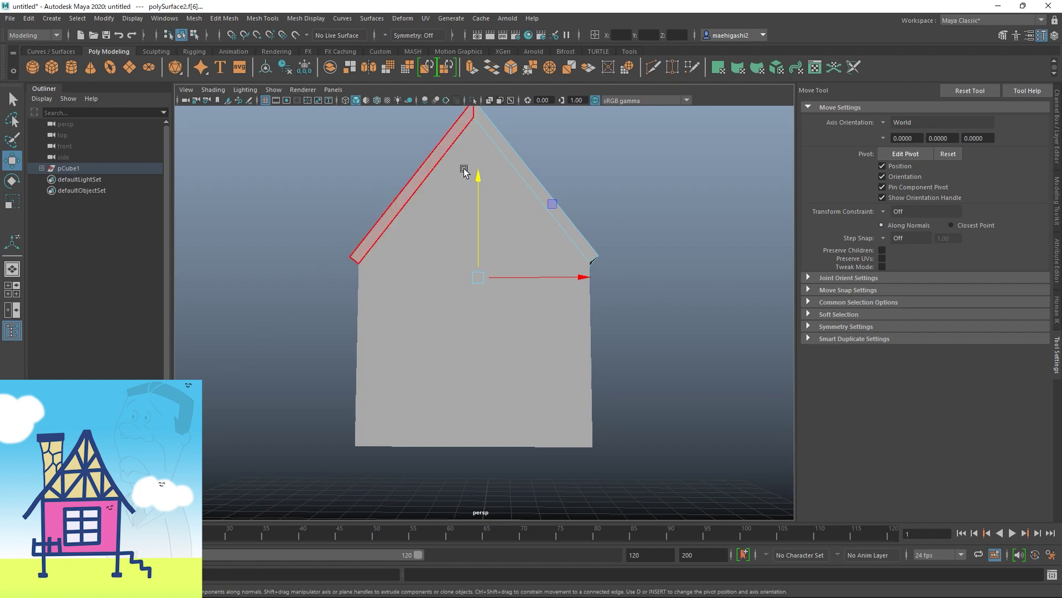
left_click_drag(661, 270, 614, 230, "alt")
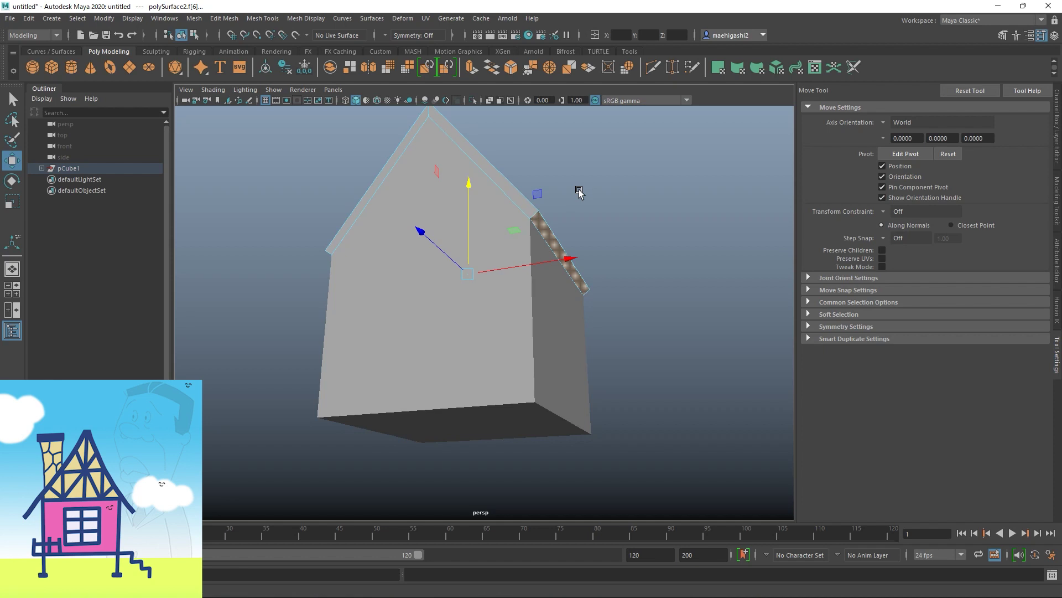
Step: Extrude the selected eave faces outward to a Local Translate Z of 1.88 and return to object mode
right_click_drag(579, 191, 578, 218, "shift")
left_click_drag(652, 218, 633, 209, "alt")
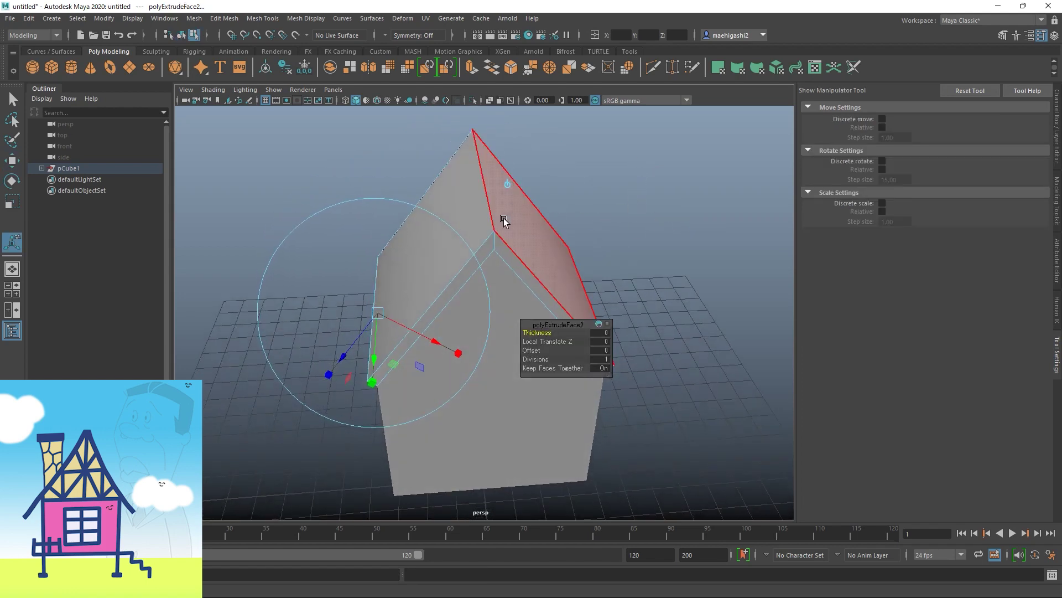
left_click_drag(521, 225, 310, 303, "alt")
left_click(334, 336)
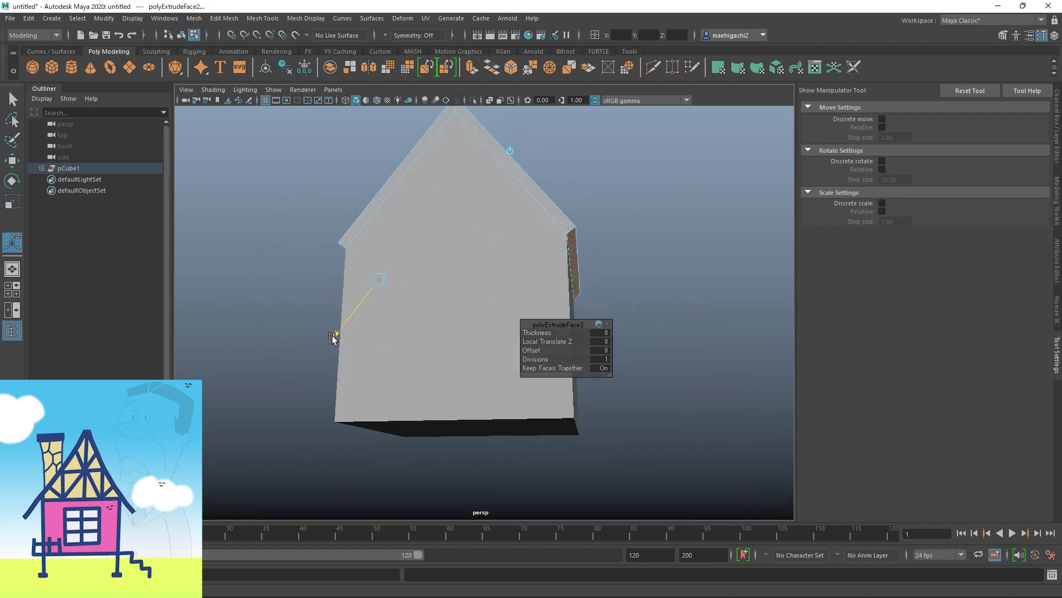
left_click_drag(326, 341, 443, 222)
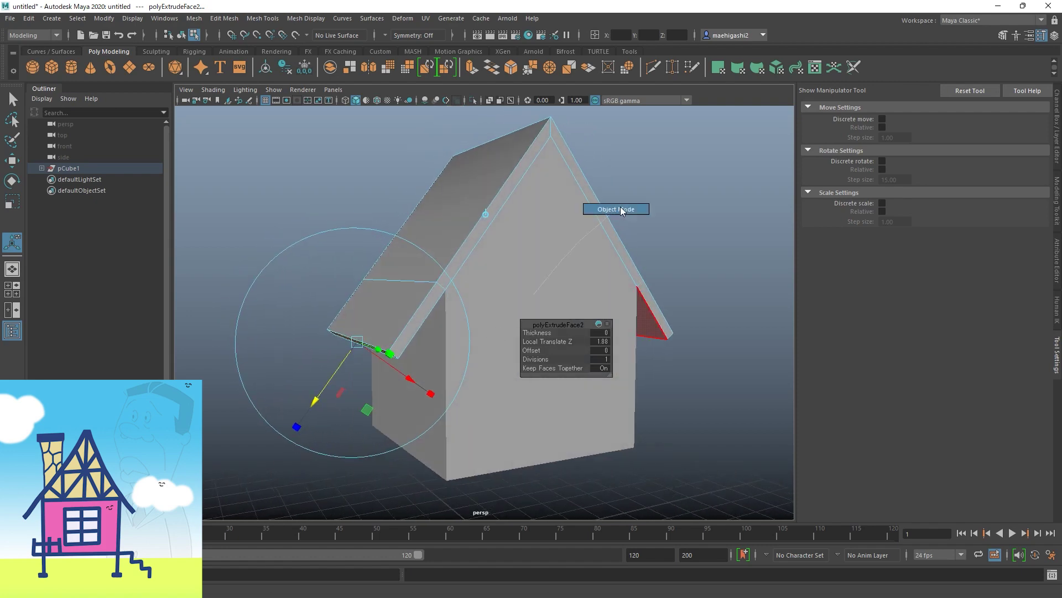
key("q")
Step: Scale the roof object longer along its Z axis so it overhangs the front and back walls
scroll(486, 190, "down", 3)
left_click_drag(485, 191, 409, 166, "alt")
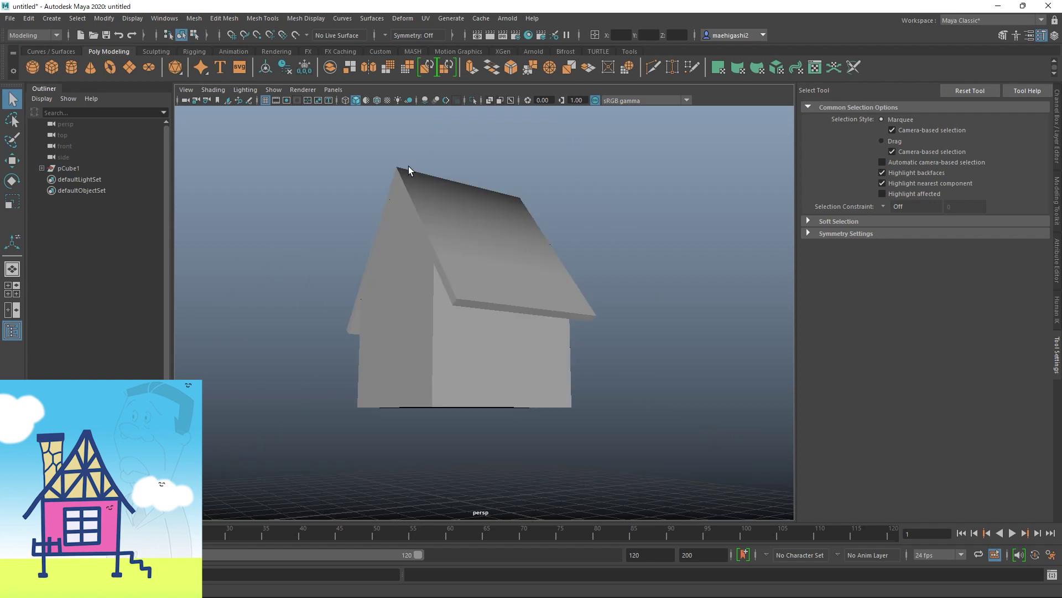
left_click_drag(384, 248, 375, 268, "alt")
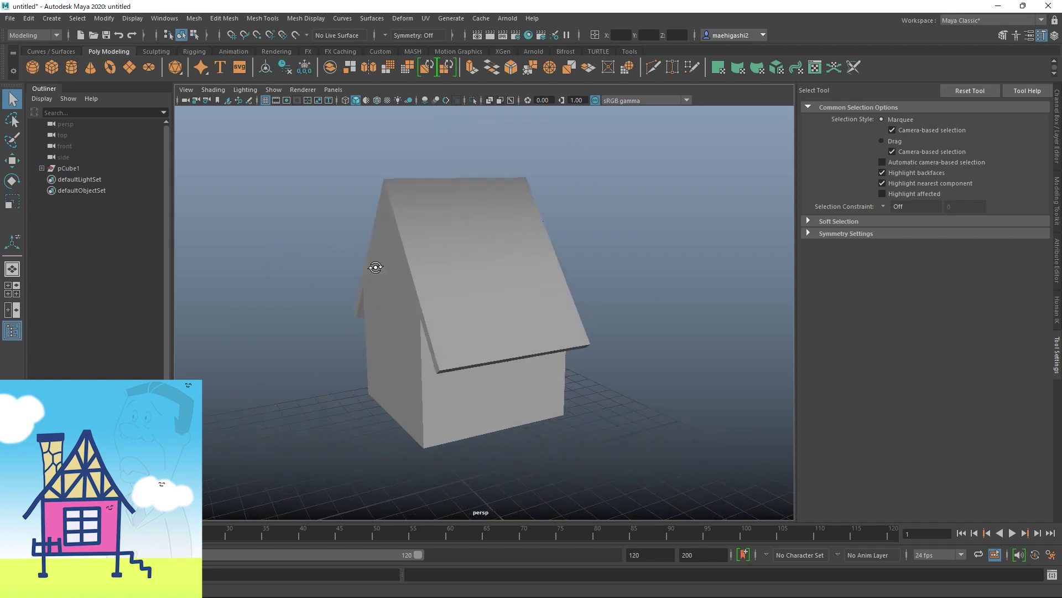
left_click_drag(435, 233, 400, 187, "alt")
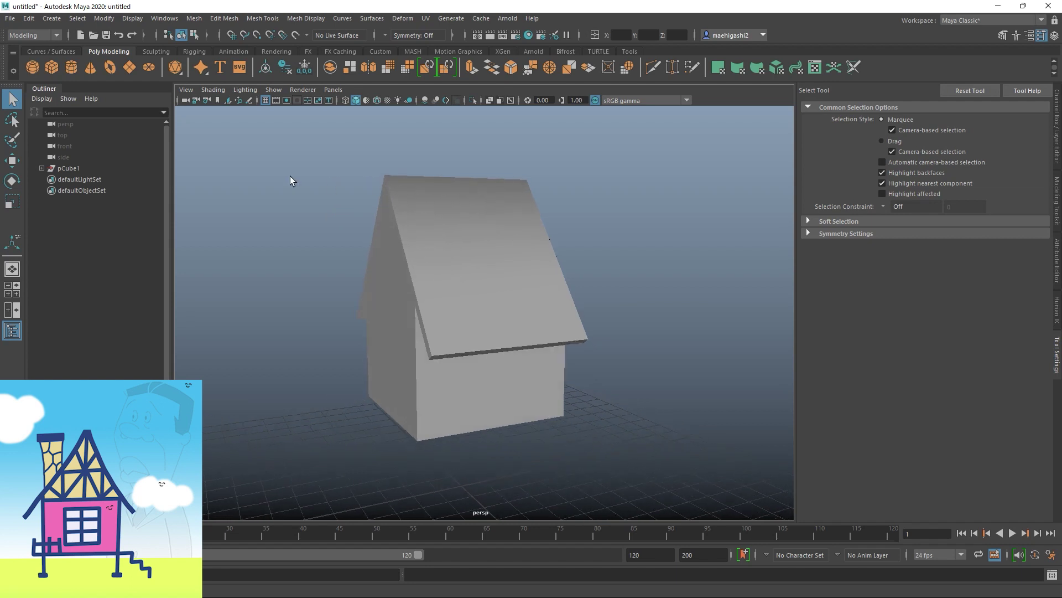
left_click_drag(334, 176, 448, 209, "alt")
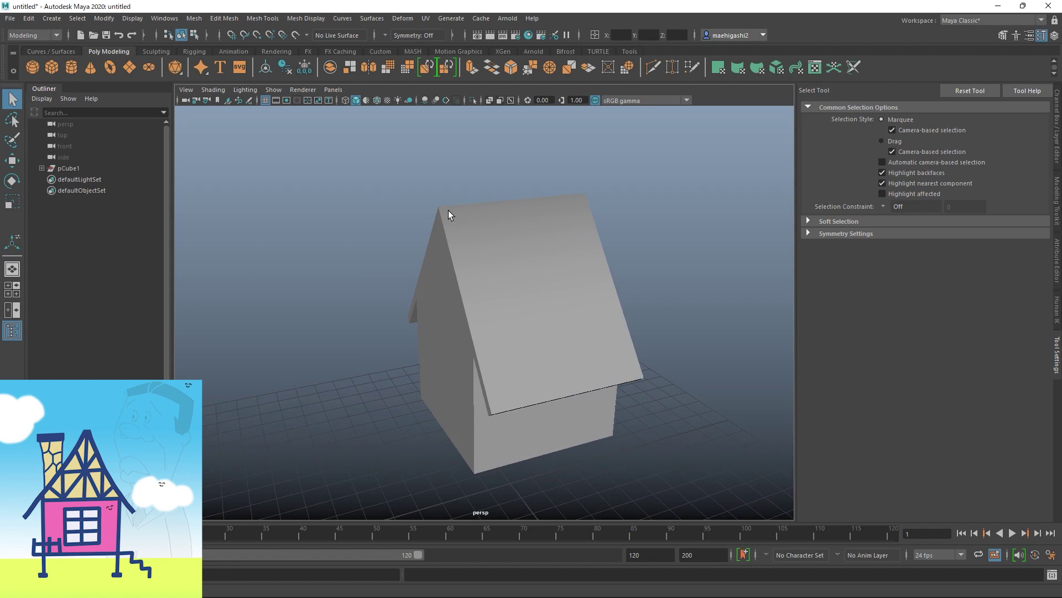
left_click(448, 214)
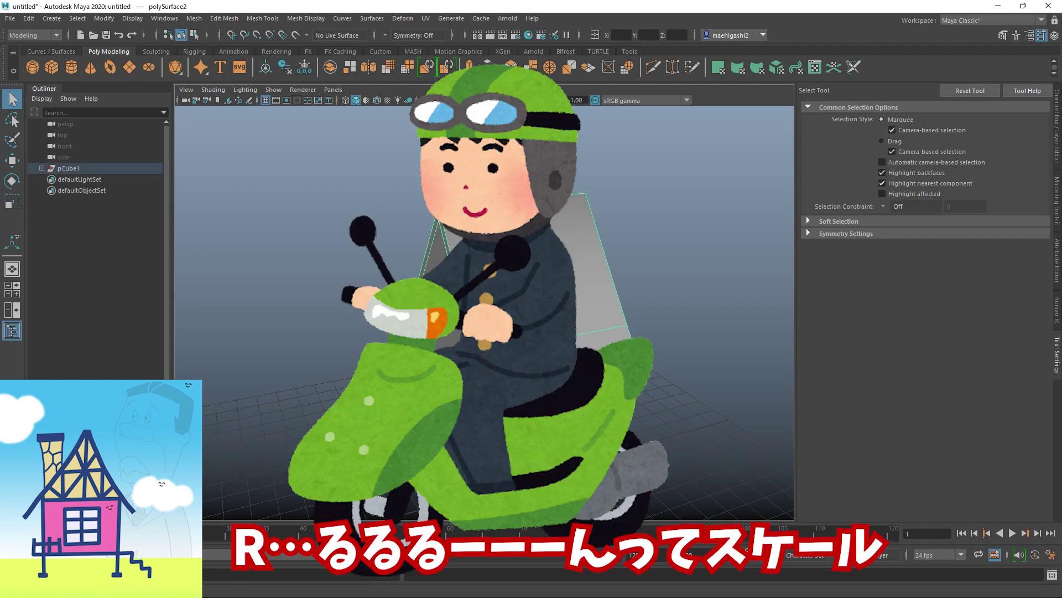
key("r")
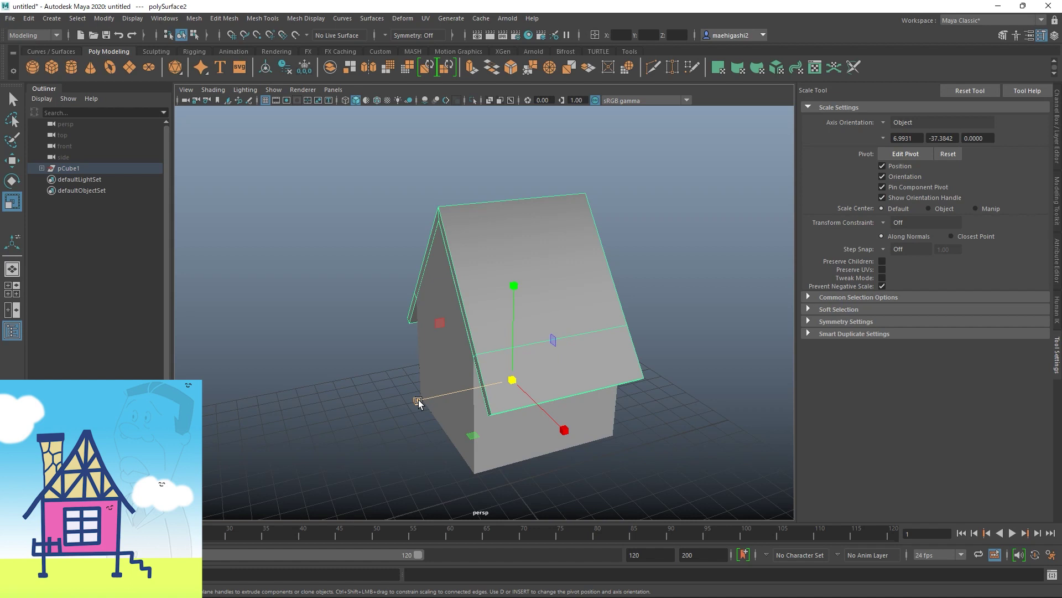
mouse_move(418, 405)
left_mouse_down()
mouse_move(392, 407)
mouse_move(417, 399)
left_mouse_up()
Step: Try scaling the roof in height and width, undo both changes, and readjust its length along the Z axis
left_click_drag(515, 286, 513, 260)
left_click_drag(569, 424, 573, 387)
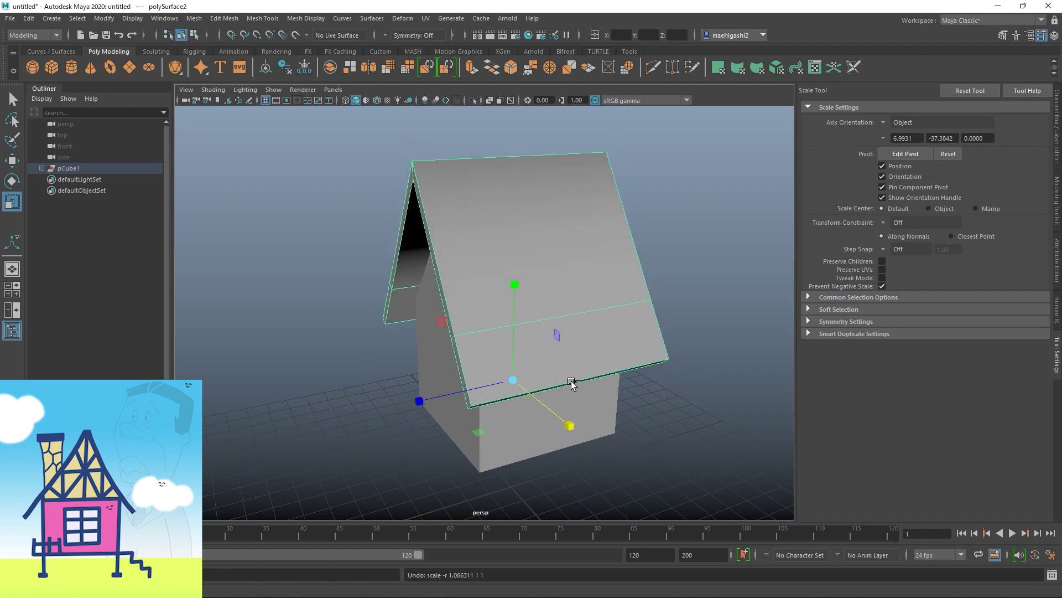
key("ctrl+z")
key("ctrl+z")
mouse_move(419, 400)
left_mouse_down()
mouse_move(399, 404)
mouse_move(429, 400)
left_mouse_up()
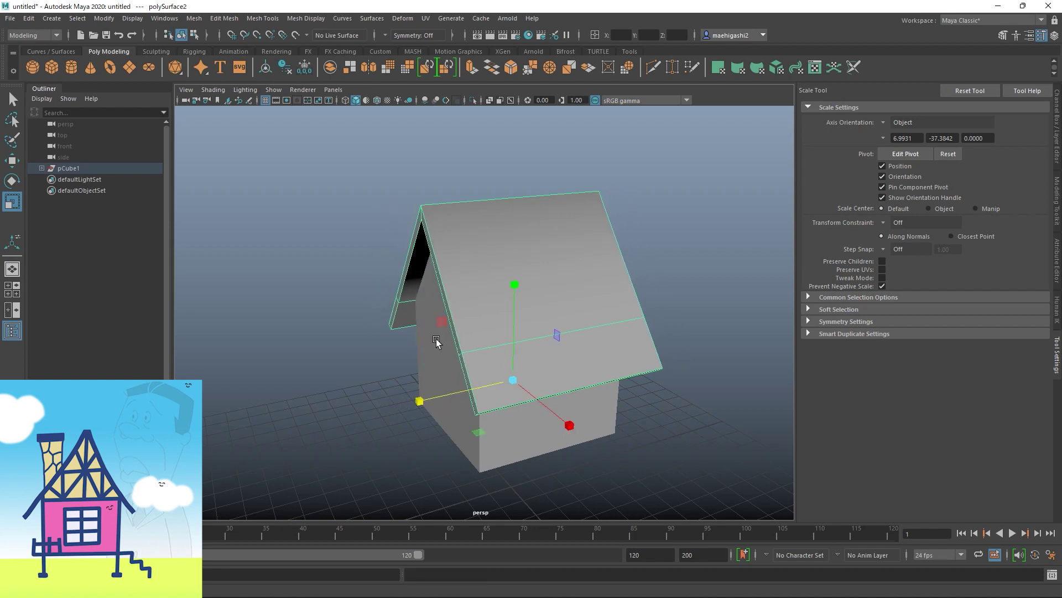
Step: Examine the roof's overhang and proportions from the front and sides against the reference drawing
left_click_drag(366, 316, 460, 339, "alt")
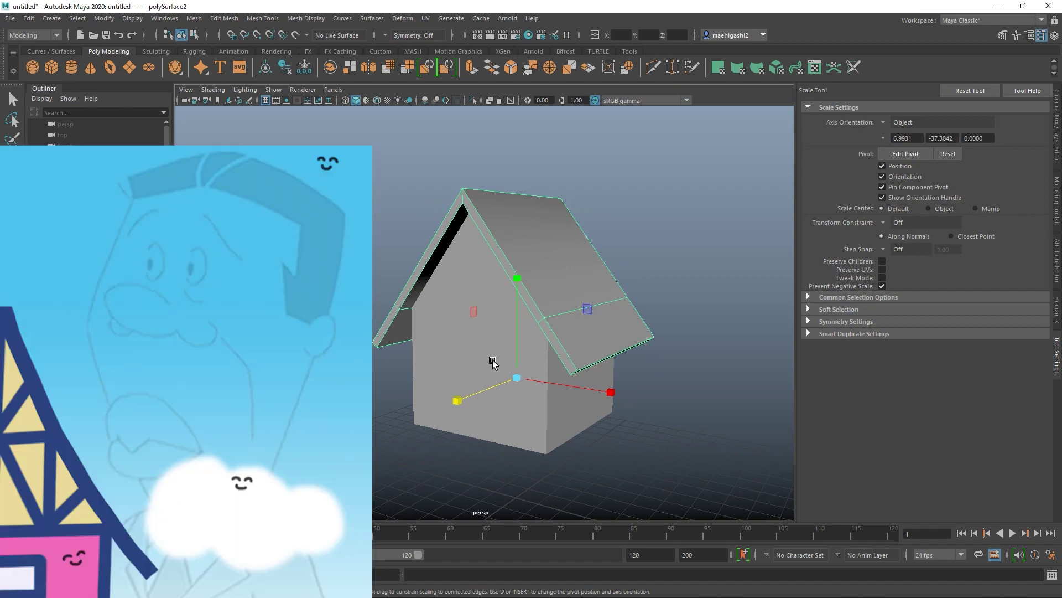
left_click_drag(454, 323, 482, 315, "alt")
left_click_drag(432, 254, 460, 243, "alt")
mouse_move(570, 296)
left_mouse_down("alt")
mouse_move(518, 283)
mouse_move(555, 289)
left_mouse_up("alt")
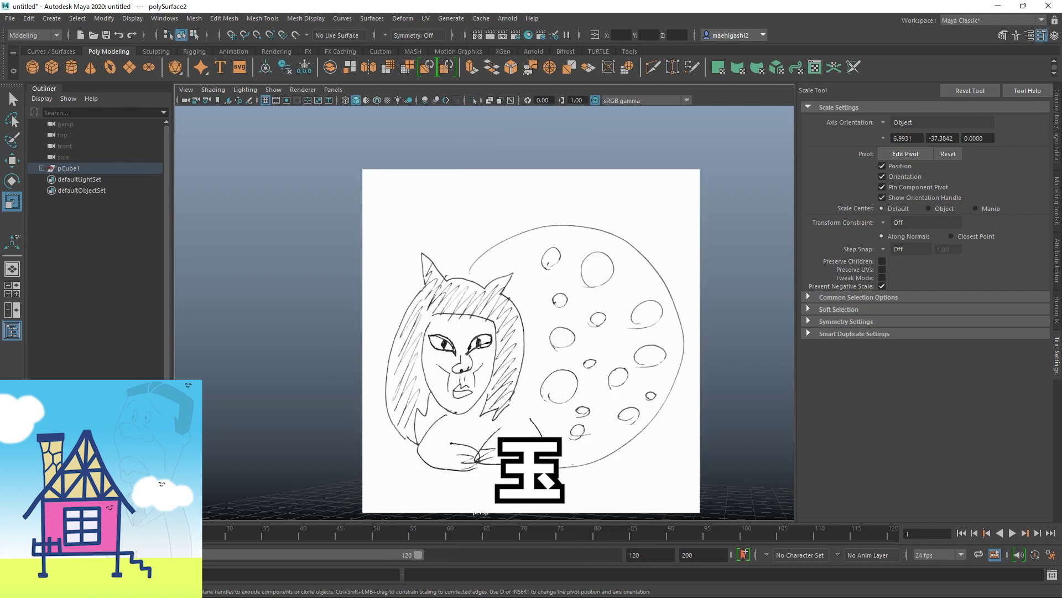
left_click_drag(574, 237, 618, 243, "alt")
mouse_move(544, 301)
left_mouse_down("alt")
mouse_move(455, 309)
mouse_move(438, 290)
mouse_move(515, 310)
mouse_move(575, 285)
mouse_move(516, 304)
mouse_move(570, 311)
mouse_move(558, 304)
left_mouse_up("alt")
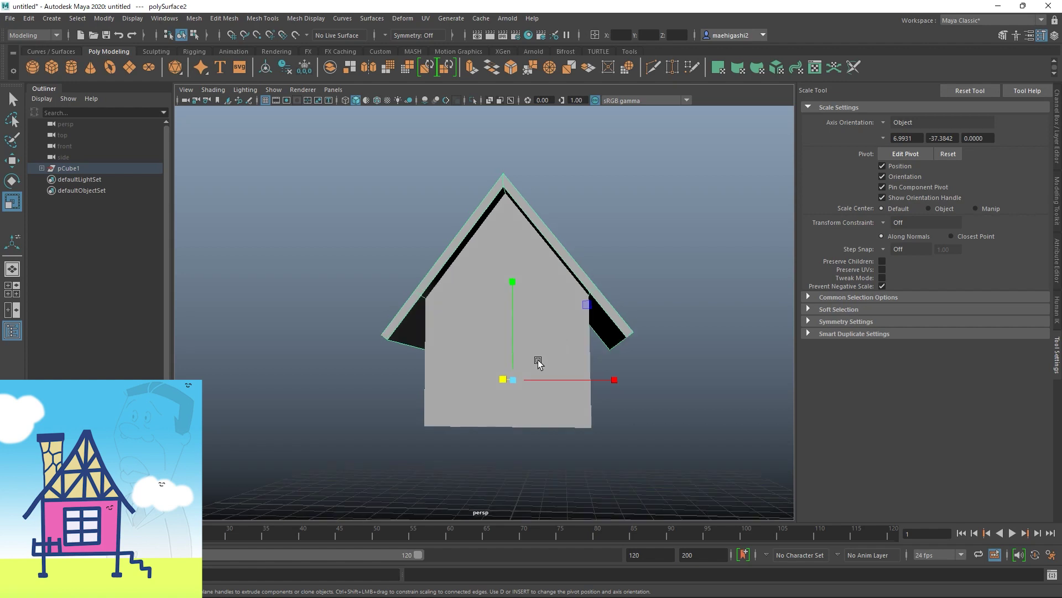
left_click_drag(555, 249, 562, 221, "alt")
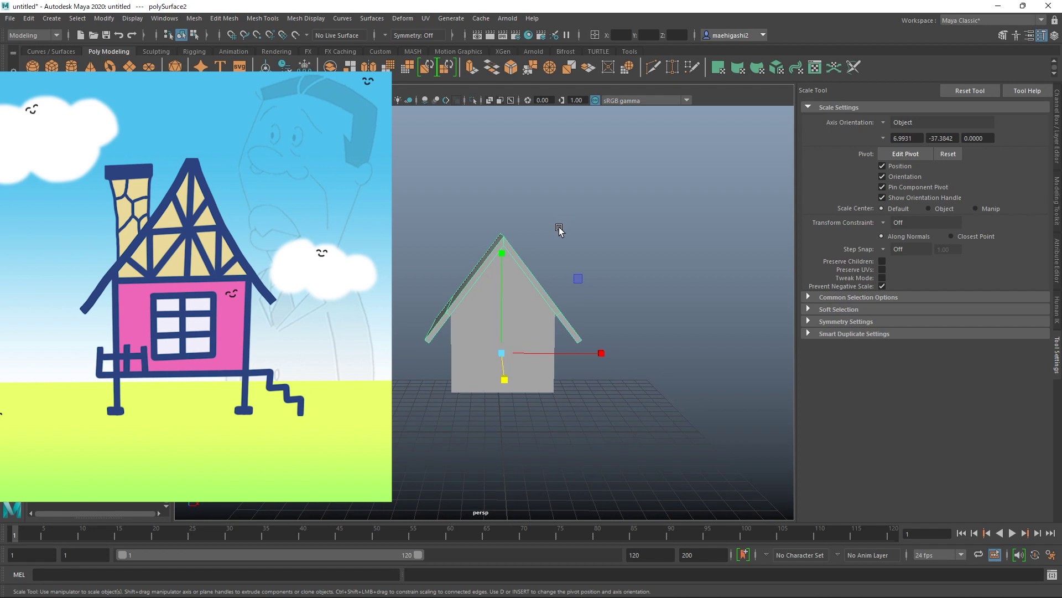
left_click_drag(552, 239, 522, 308, "alt")
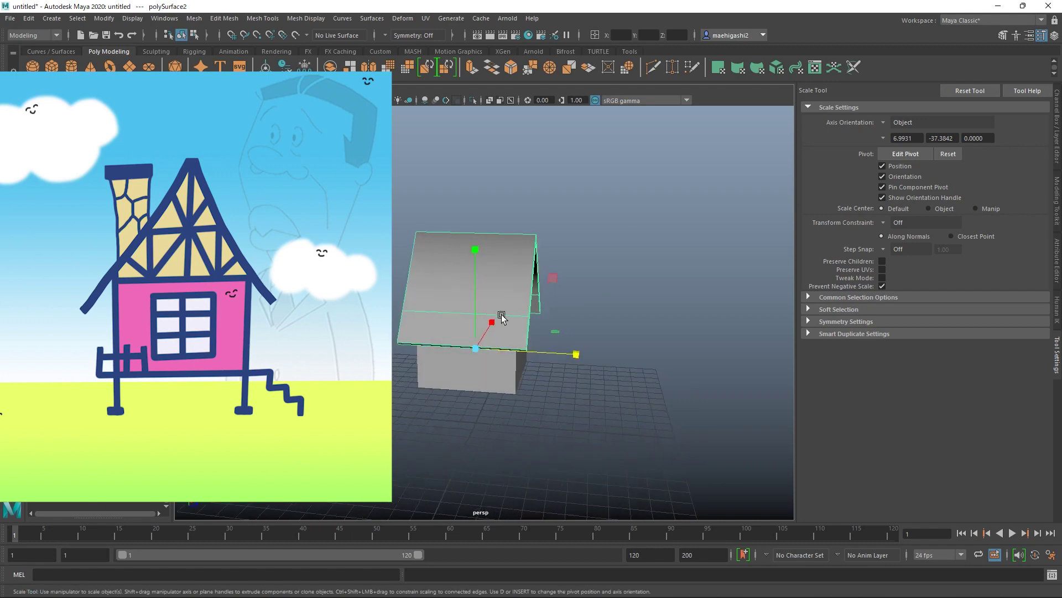
left_click_drag(515, 266, 471, 232, "alt")
Step: Practise selecting the roof object and removing it from the selection again several times
left_click(551, 195)
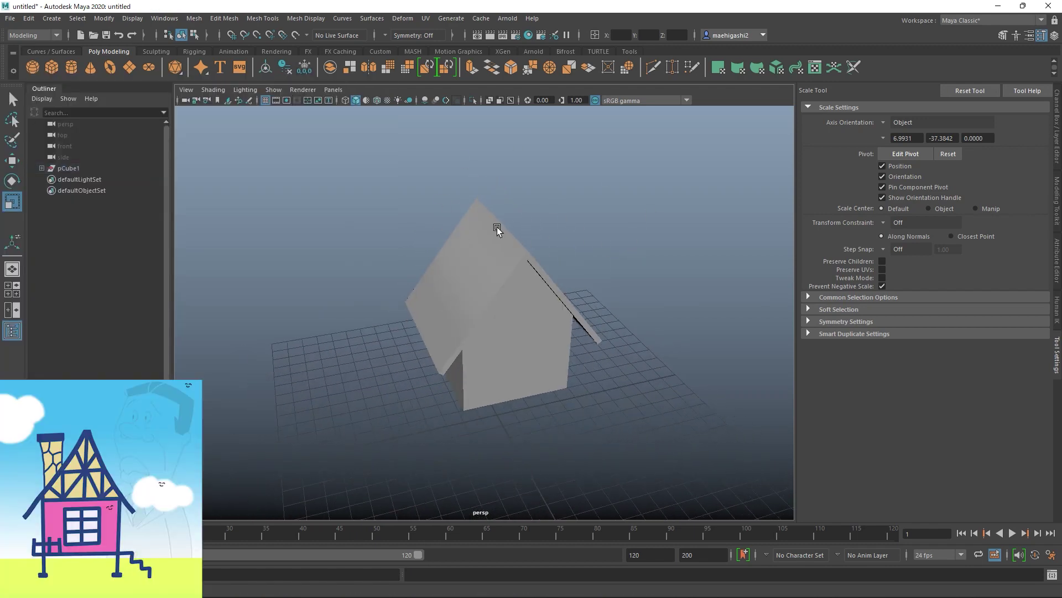
left_click_drag(518, 213, 612, 228, "alt")
left_click(509, 264)
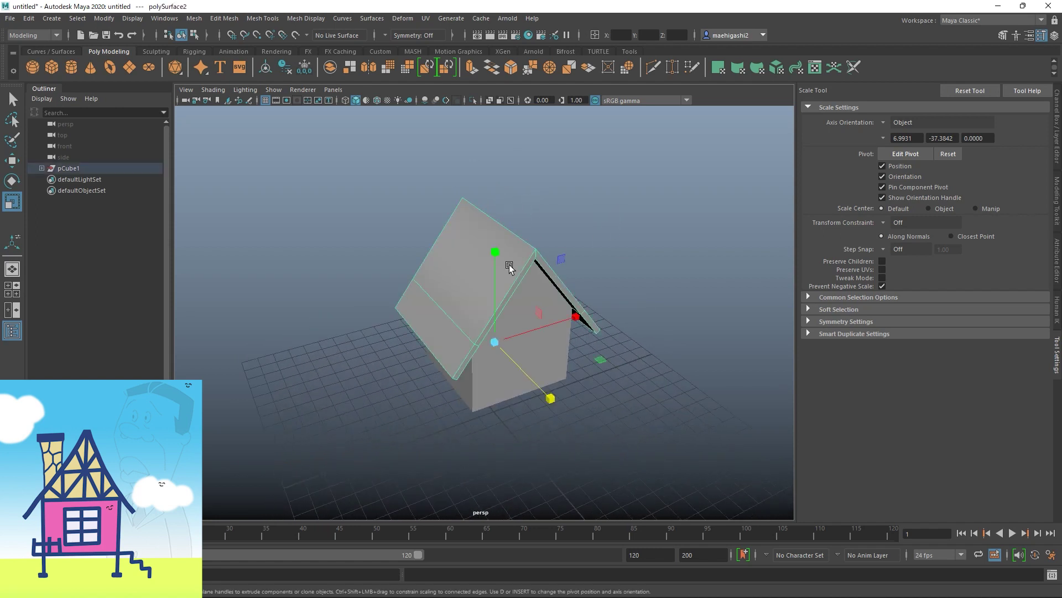
right_click(523, 248, "shift")
left_click(672, 179)
left_click(533, 241)
left_click(517, 248, "ctrl")
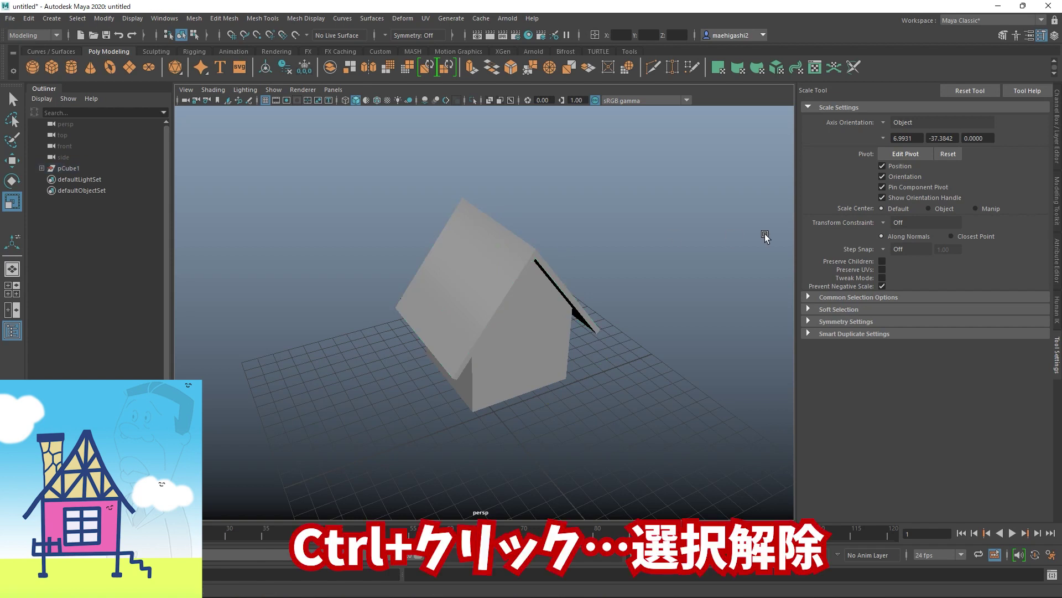
left_click(523, 244)
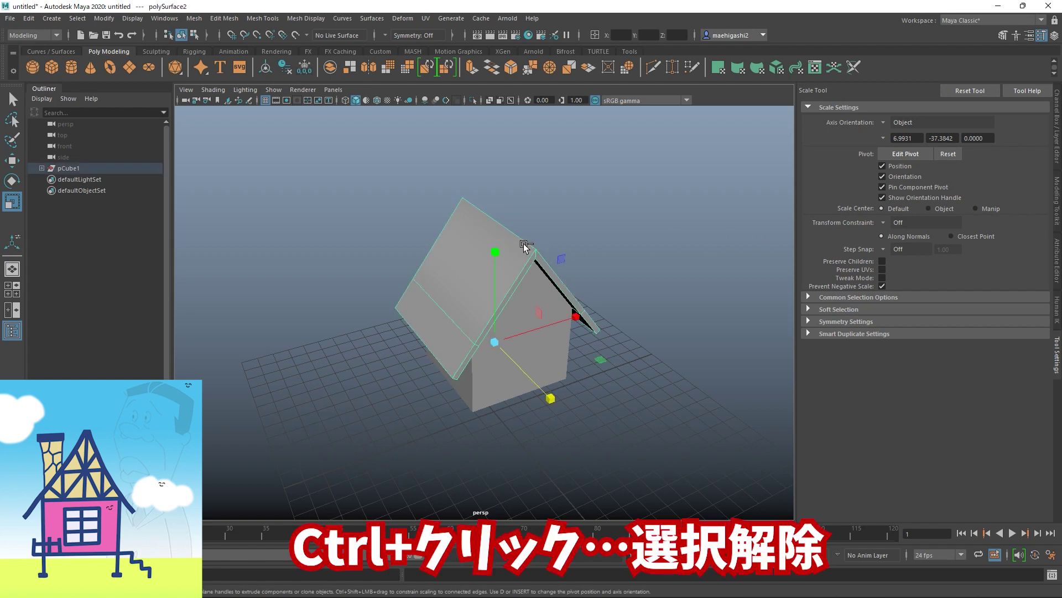
left_click(523, 243, "ctrl")
left_click(522, 251)
Step: Clear the selection, create a polygon cube for the chimney, and activate the Move tool on it
left_click(700, 194)
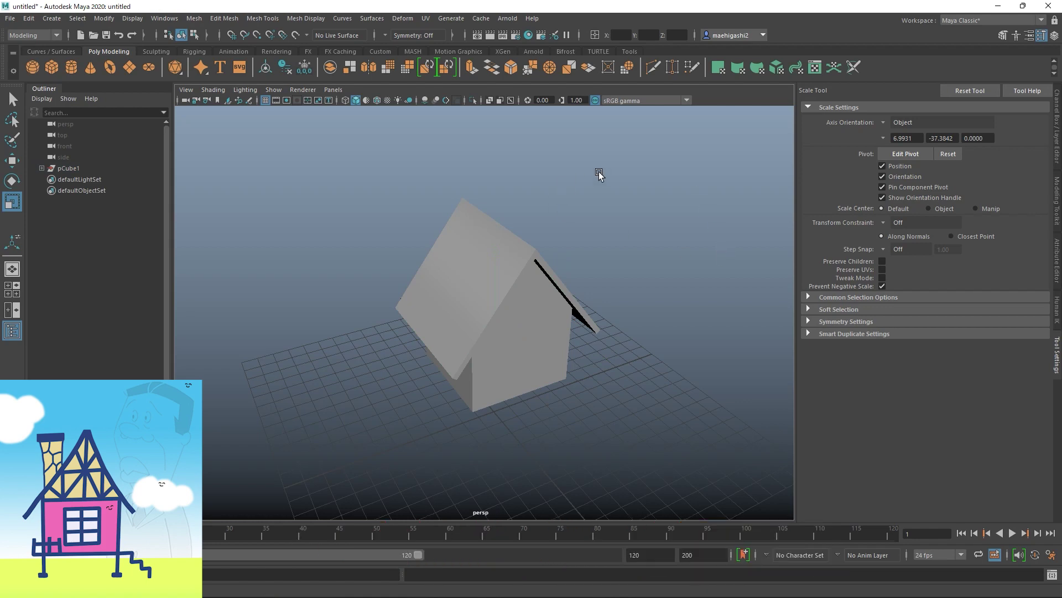
right_click(641, 180, "shift")
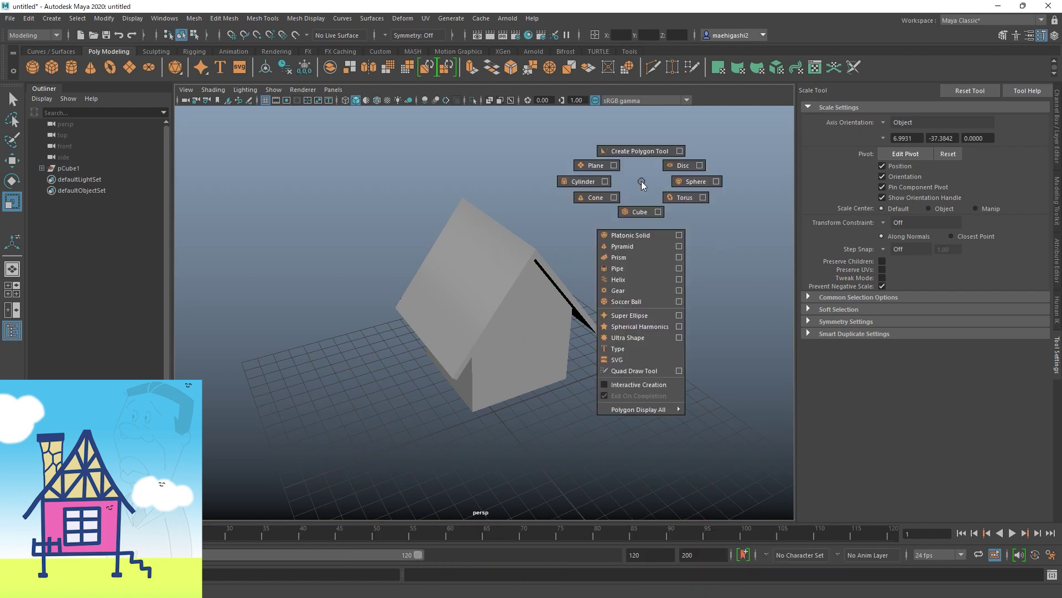
left_click(642, 211)
left_click_drag(642, 211, 579, 210, "alt")
key("w")
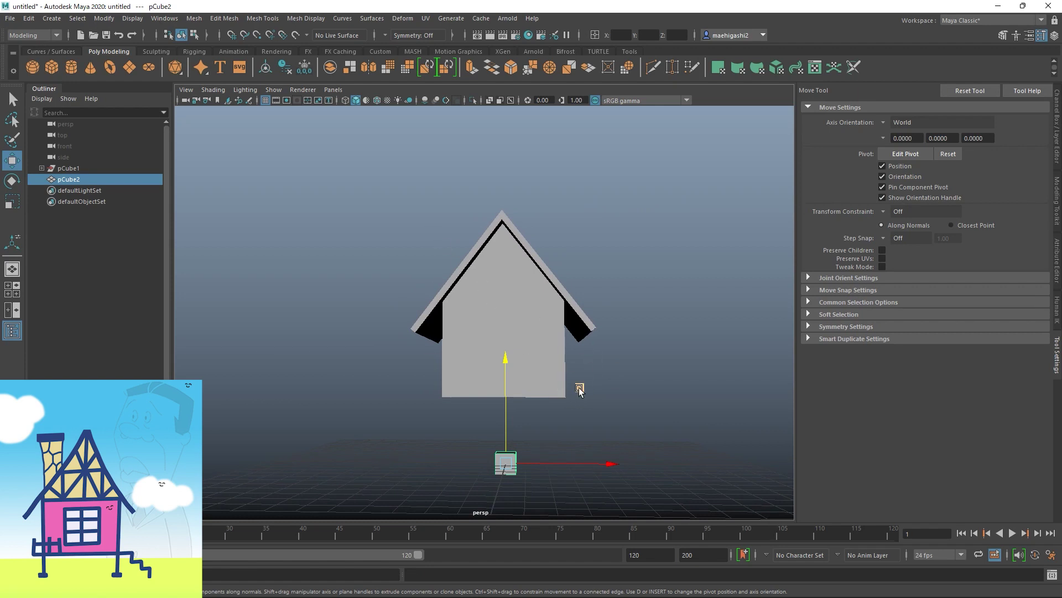
Step: Move the cube about -2.52 in X and 10.18 in Y onto the roof slope, practising undo and redo of the move
left_click_drag(579, 387, 523, 353, "alt")
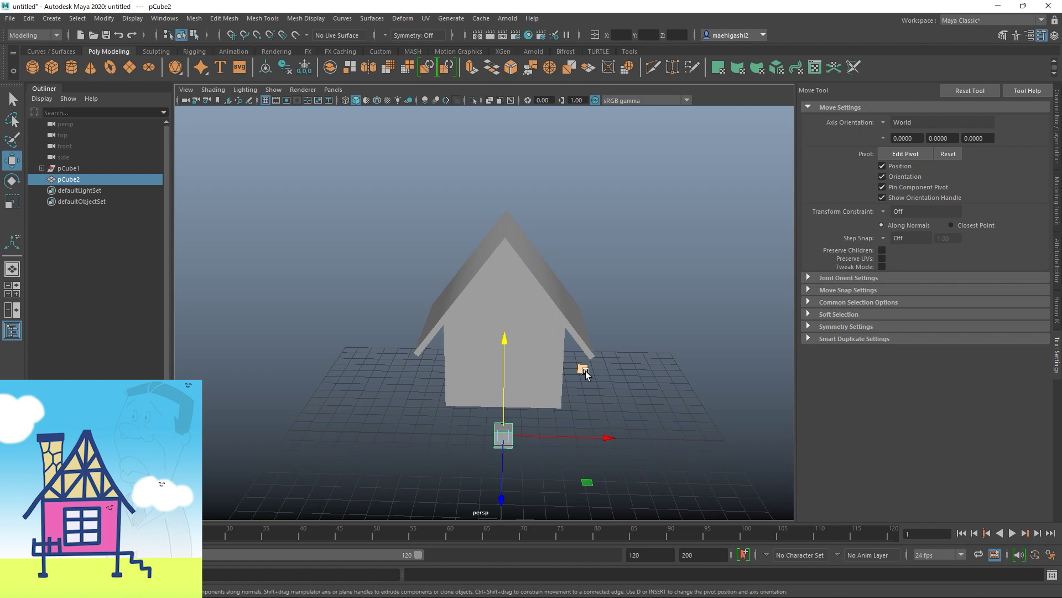
left_click_drag(585, 371, 728, 252)
key("ctrl+z")
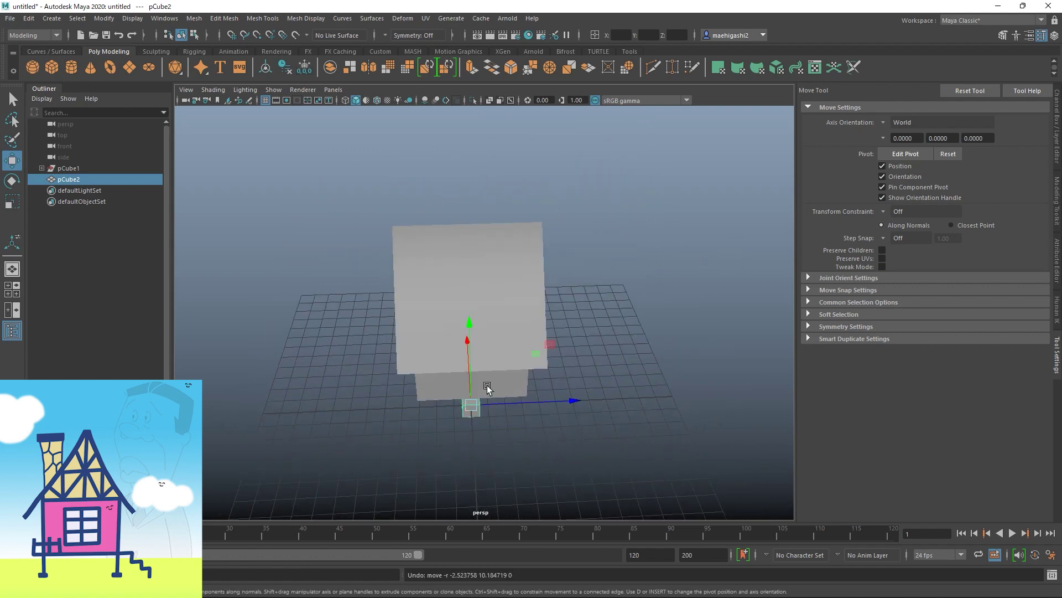
key("shift+z")
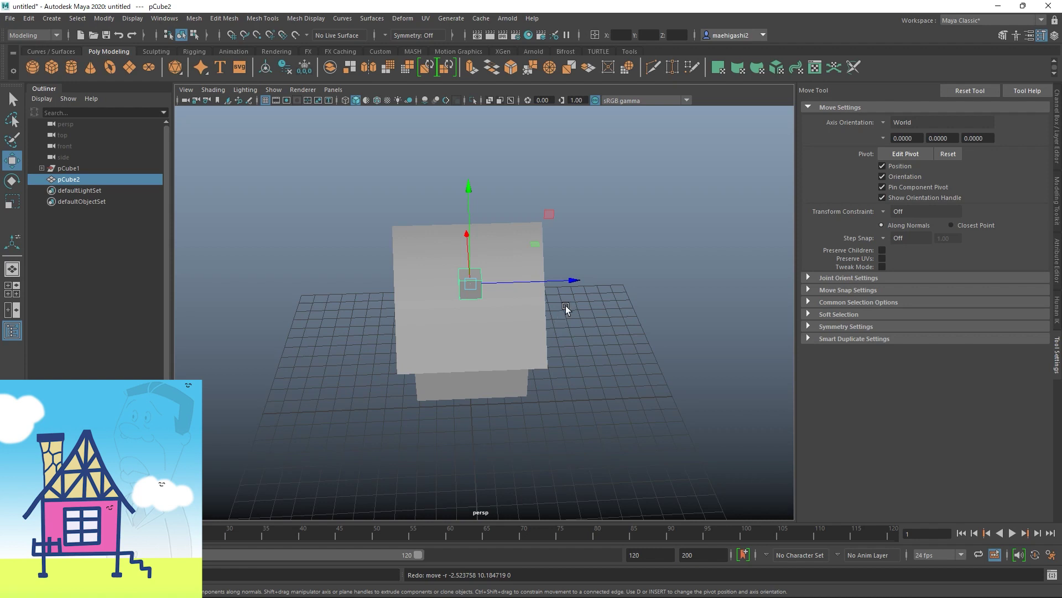
key("ctrl+z")
left_click_drag(570, 309, 536, 286, "alt")
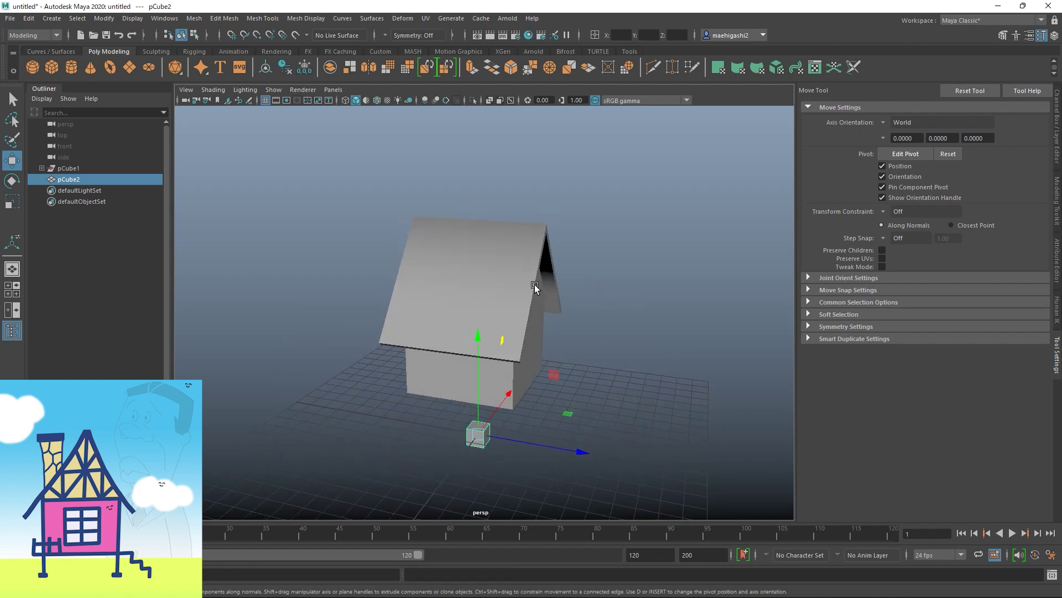
key("shift+z")
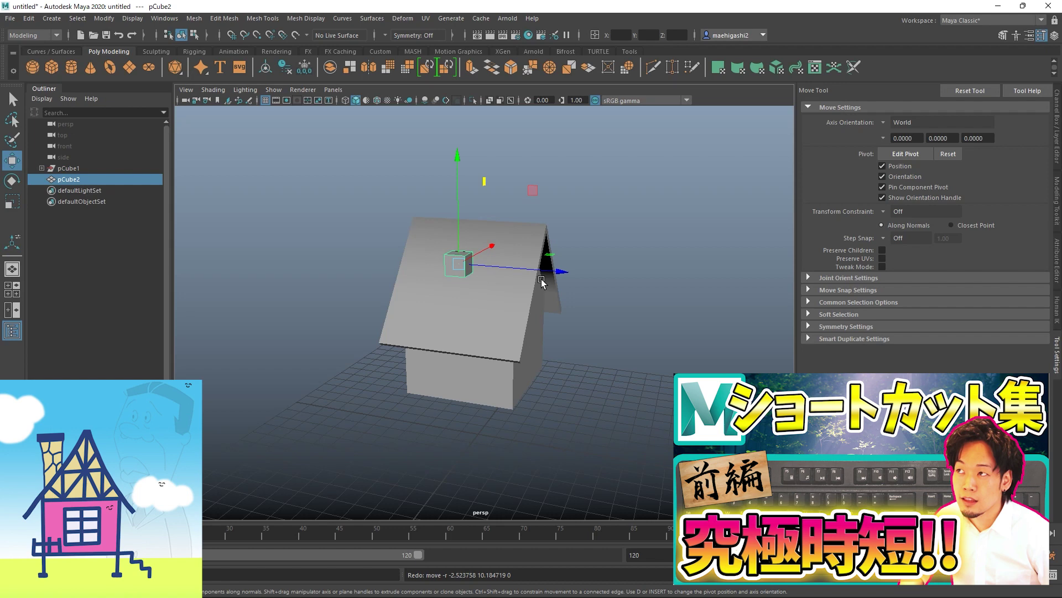
Step: Enlarge the chimney cube uniformly and stretch it vertically into a tall block rising from the roof slope
left_click_drag(575, 187, 567, 210, "alt")
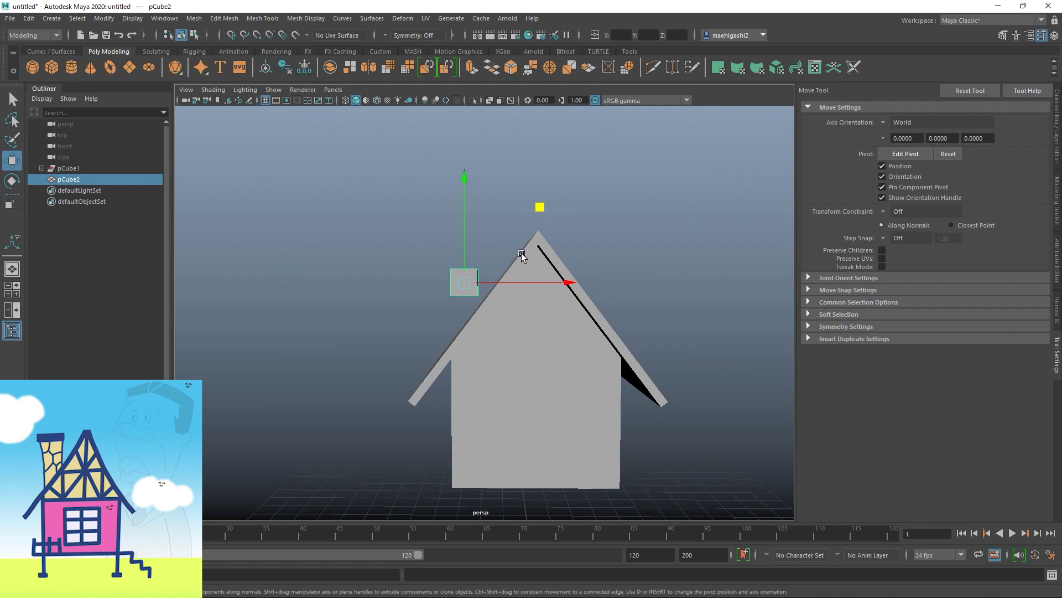
key("r")
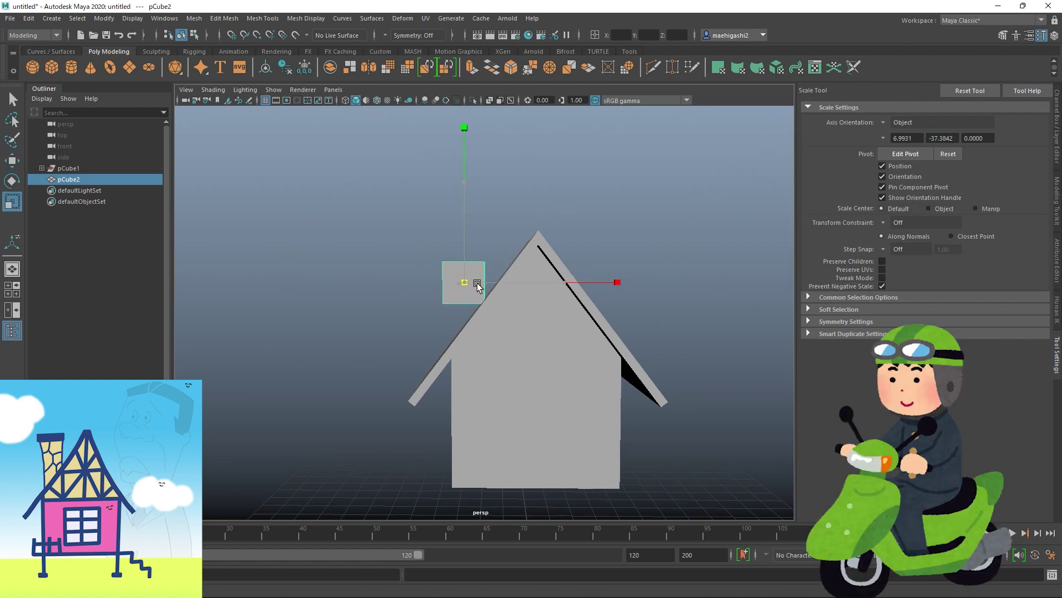
left_click_drag(477, 283, 599, 250, "alt")
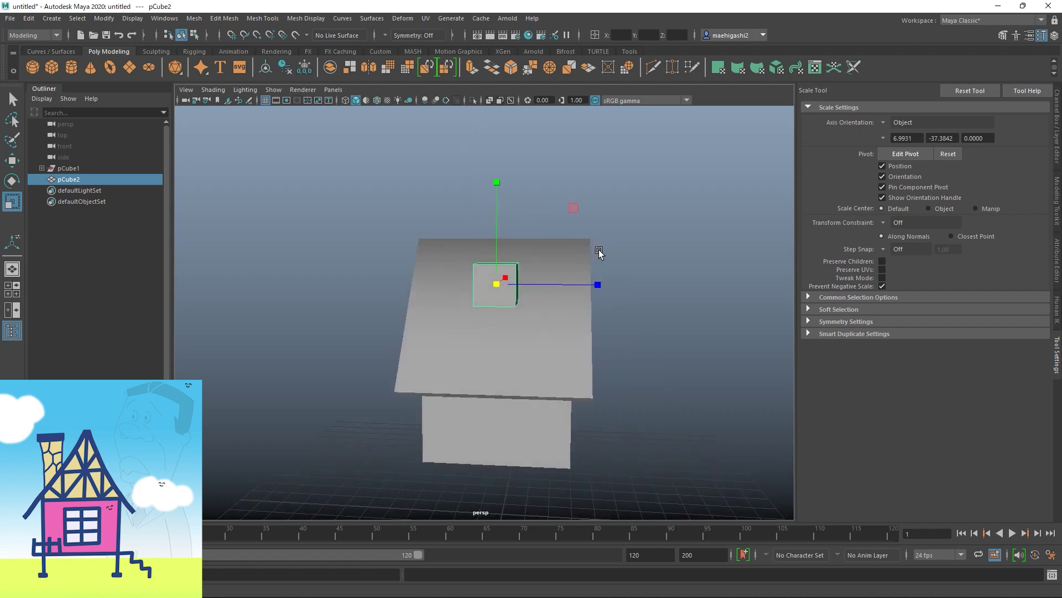
left_click_drag(498, 230, 497, 7)
left_click_drag(531, 255, 458, 250, "alt")
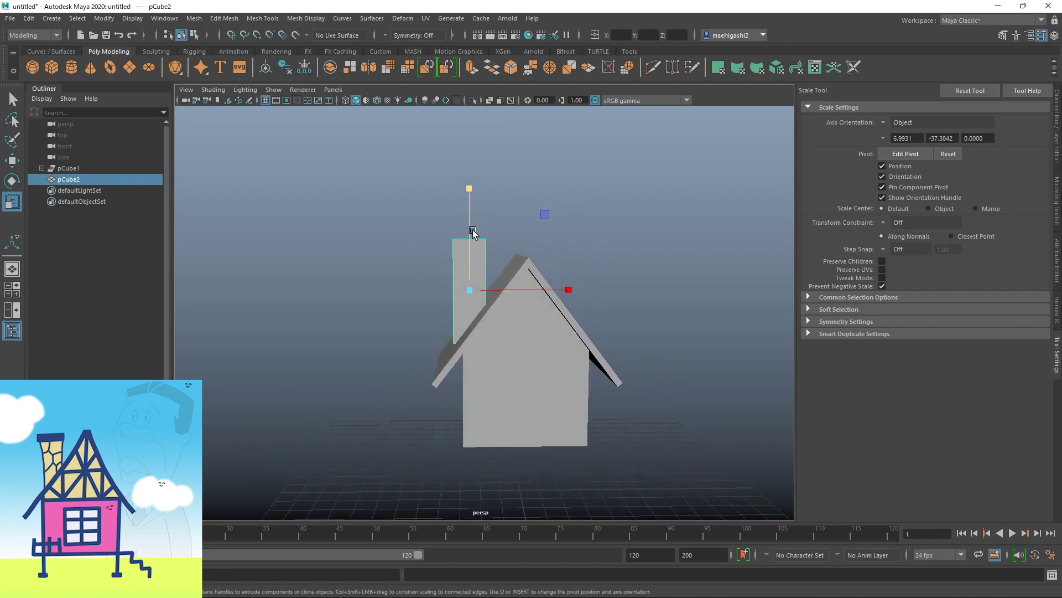
left_click_drag(490, 216, 500, 209, "alt")
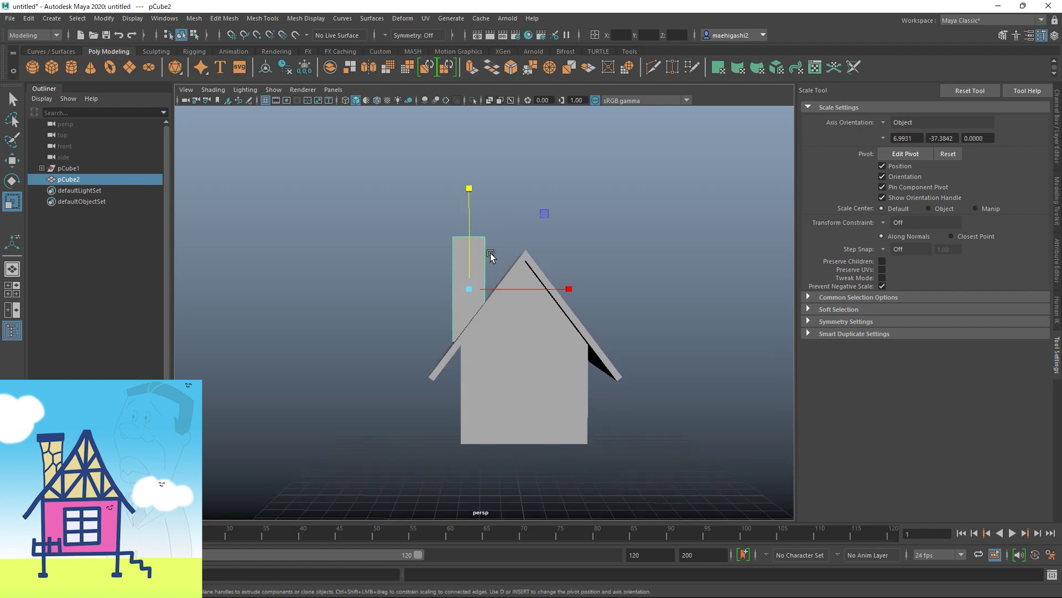
Step: Slim the chimney block slightly with uniform scaling and shift it along X to sit on the roof slope
key("w")
left_click_drag(529, 285, 544, 301)
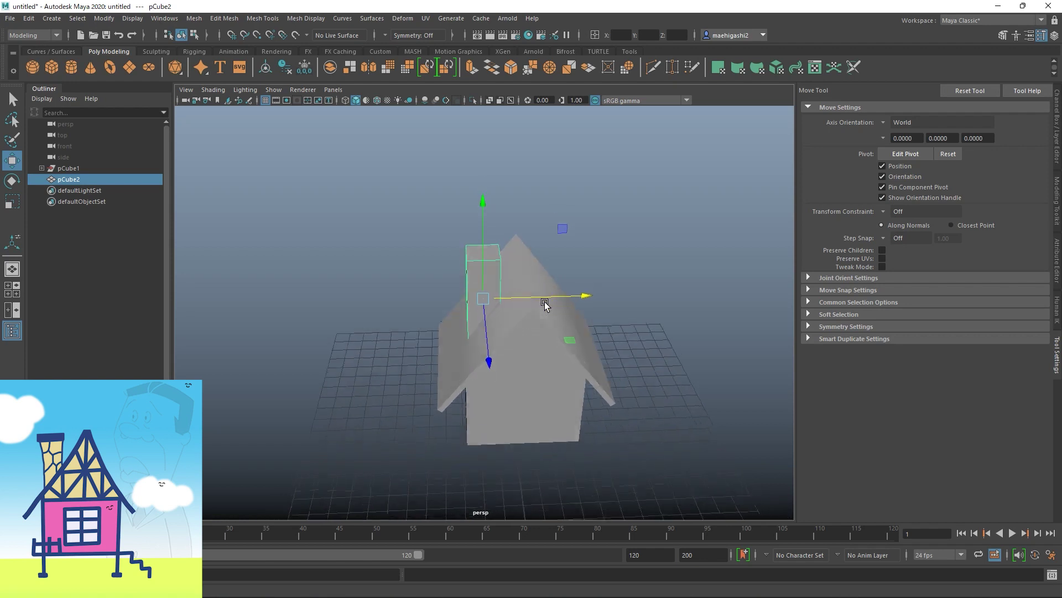
key("r")
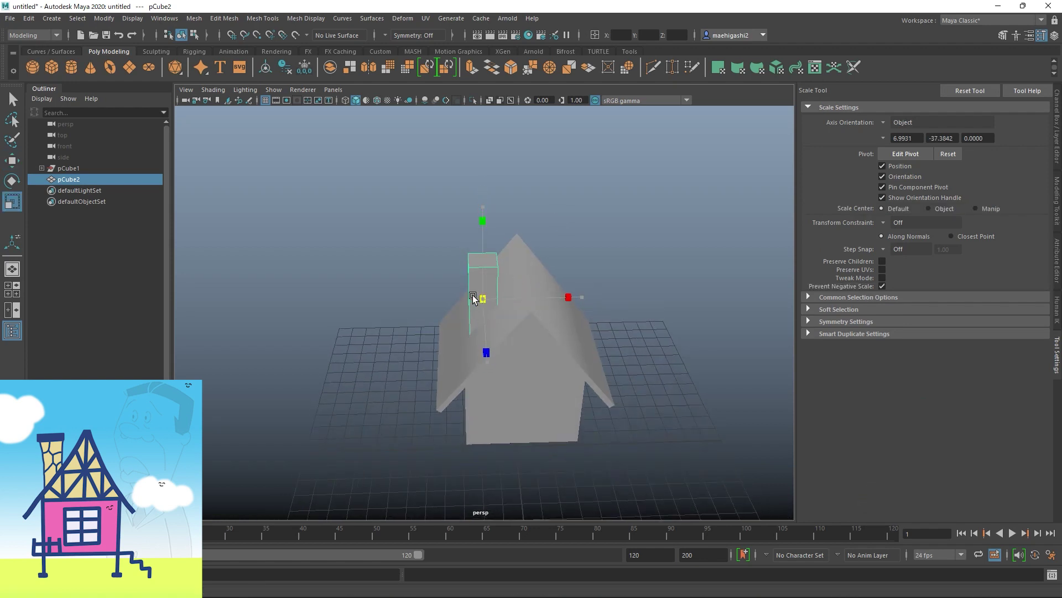
left_click_drag(476, 287, 470, 251, "alt")
key("w")
left_click_drag(526, 288, 574, 270)
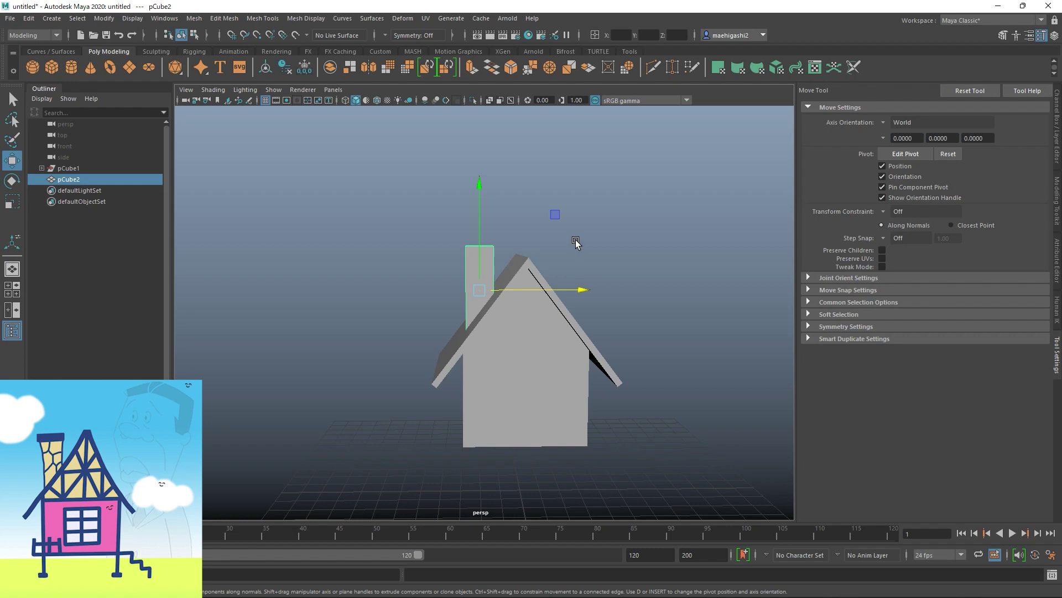
Step: Adjust the chimney's height by moving its top face vertically to match the reference drawing, and return to object selection
left_click_drag(577, 235, 629, 283, "alt")
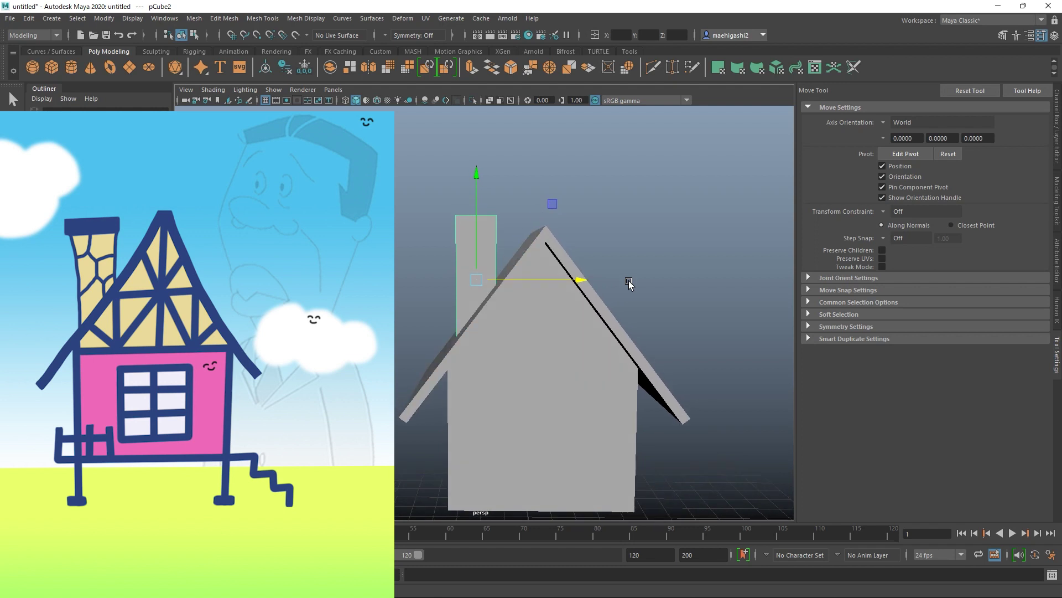
middle_click_drag(626, 280, 667, 291, "alt")
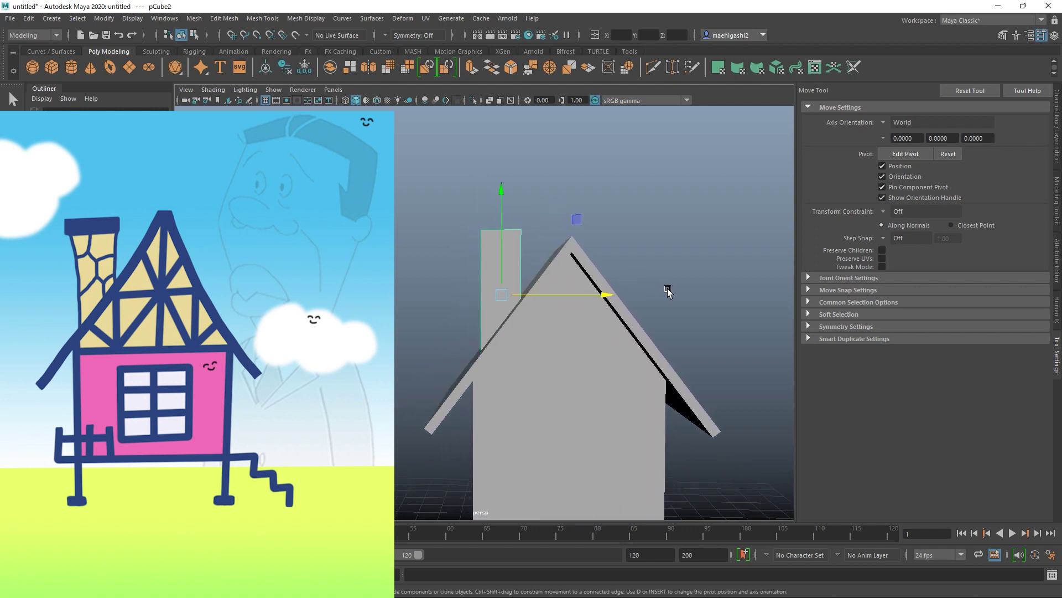
left_click_drag(609, 254, 607, 260, "alt")
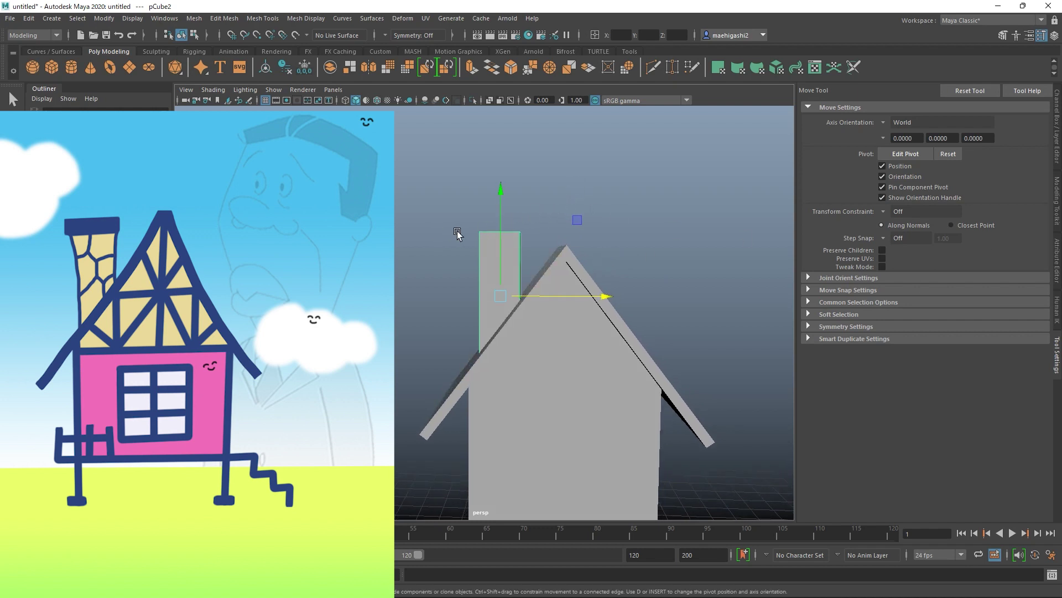
left_click_drag(463, 239, 534, 292, "alt")
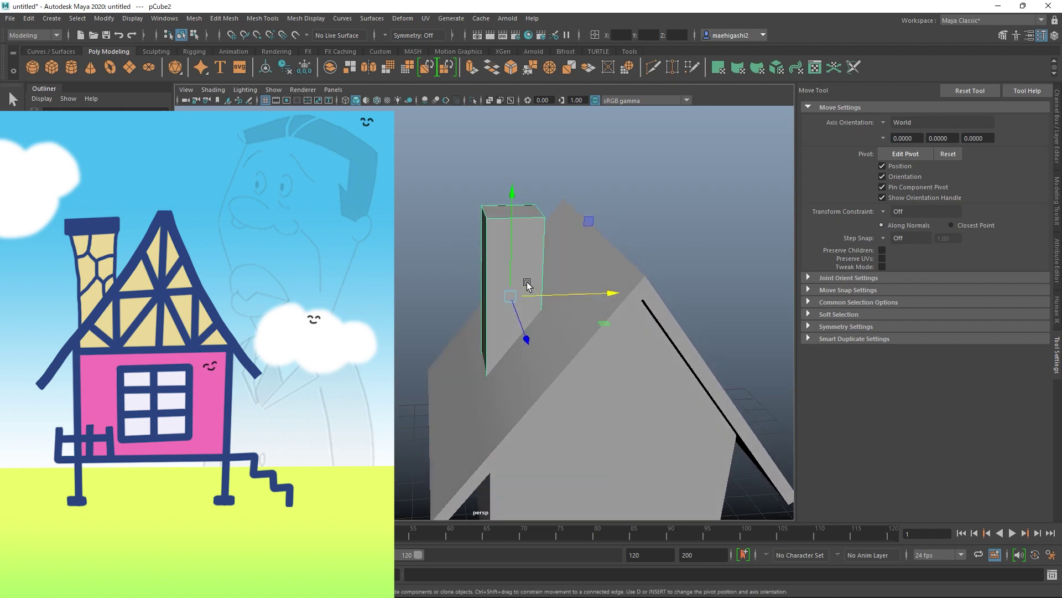
mouse_move(520, 257)
left_mouse_down("alt")
mouse_move(498, 220)
mouse_move(516, 221)
mouse_move(522, 194)
mouse_move(517, 237)
left_mouse_up("alt")
right_click_drag(521, 220, 524, 253)
left_click(523, 220)
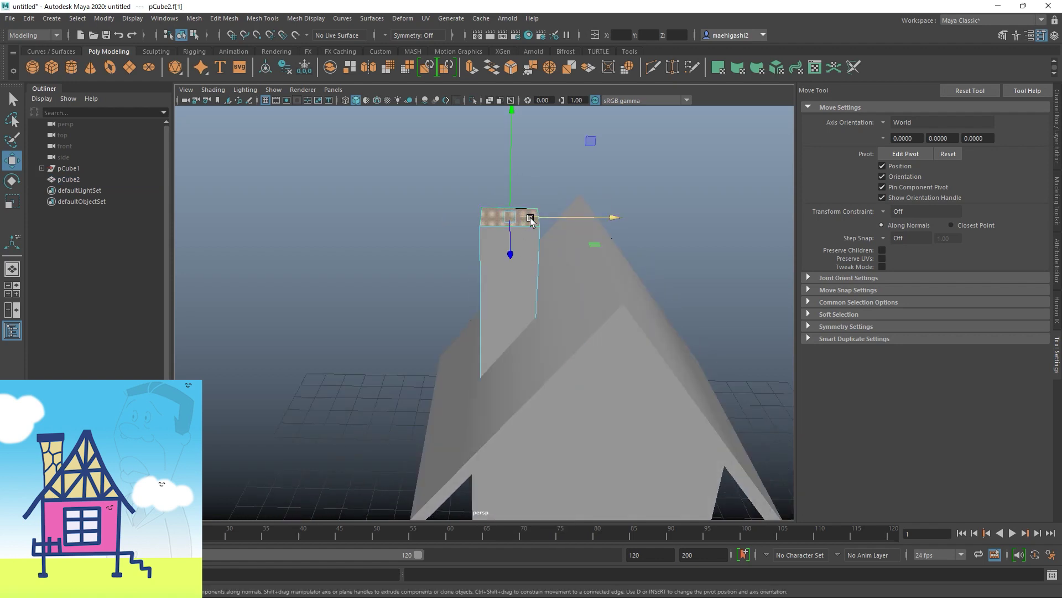
left_click_drag(510, 183, 507, 141)
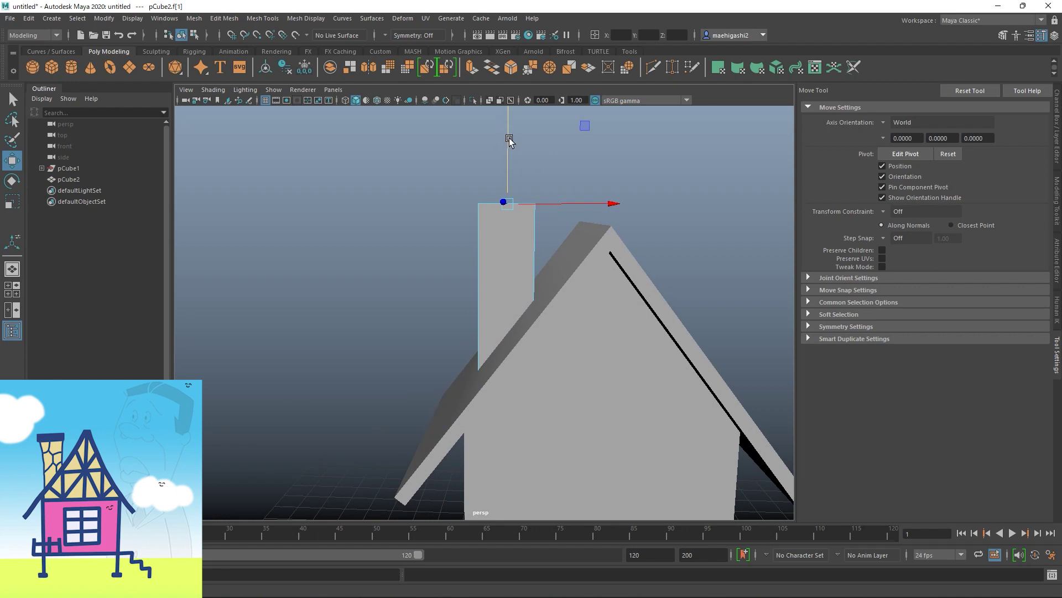
left_click_drag(508, 141, 532, 240)
key("F8")
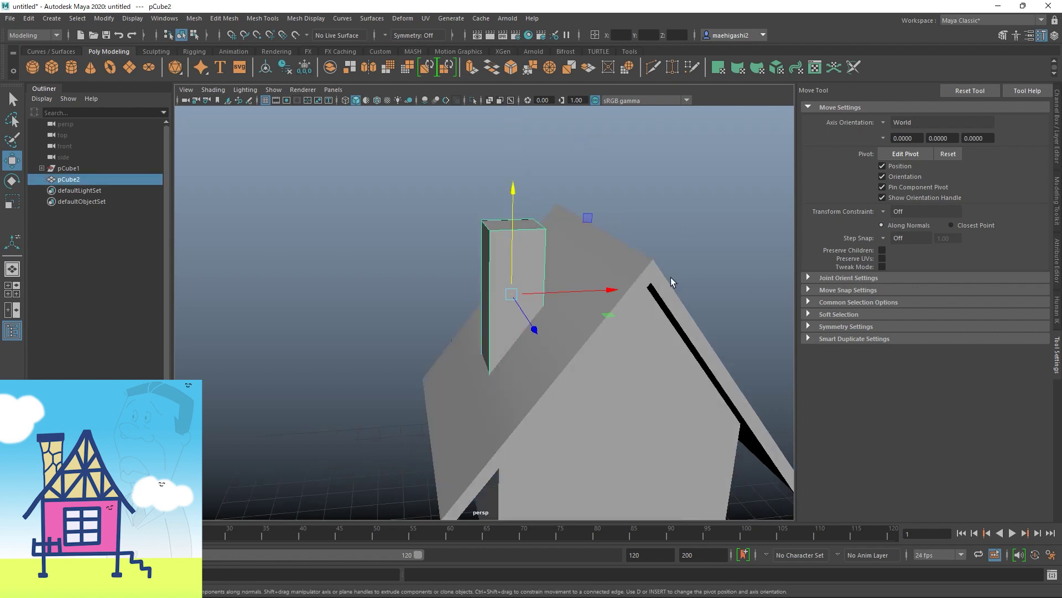
Step: Check the chimney cap in the reference drawing and insert an edge loop around the chimney with the Insert Edge Loop Tool
key("alt+Tab")
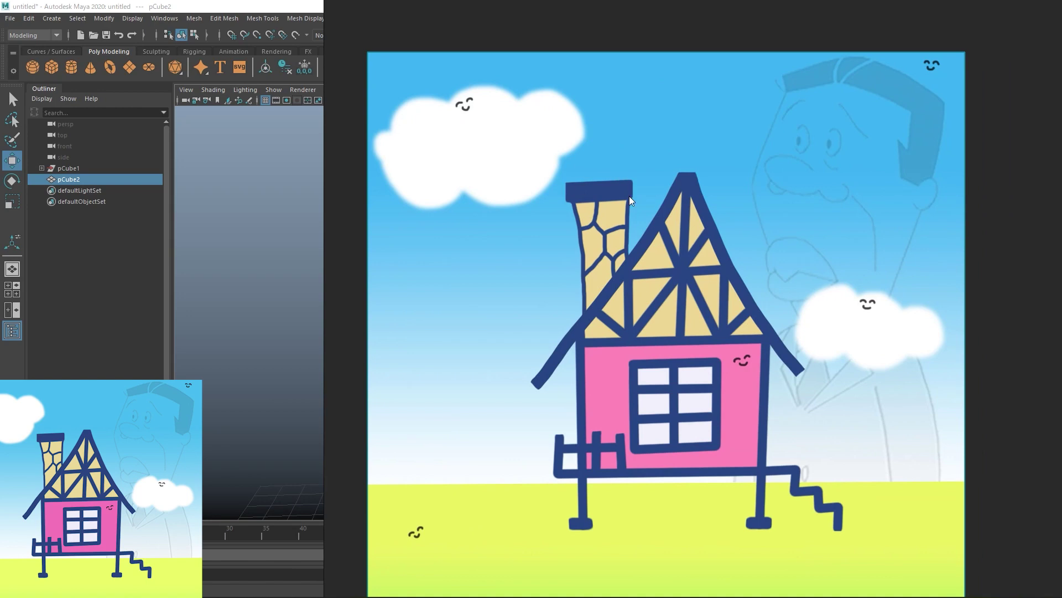
key("alt+Tab")
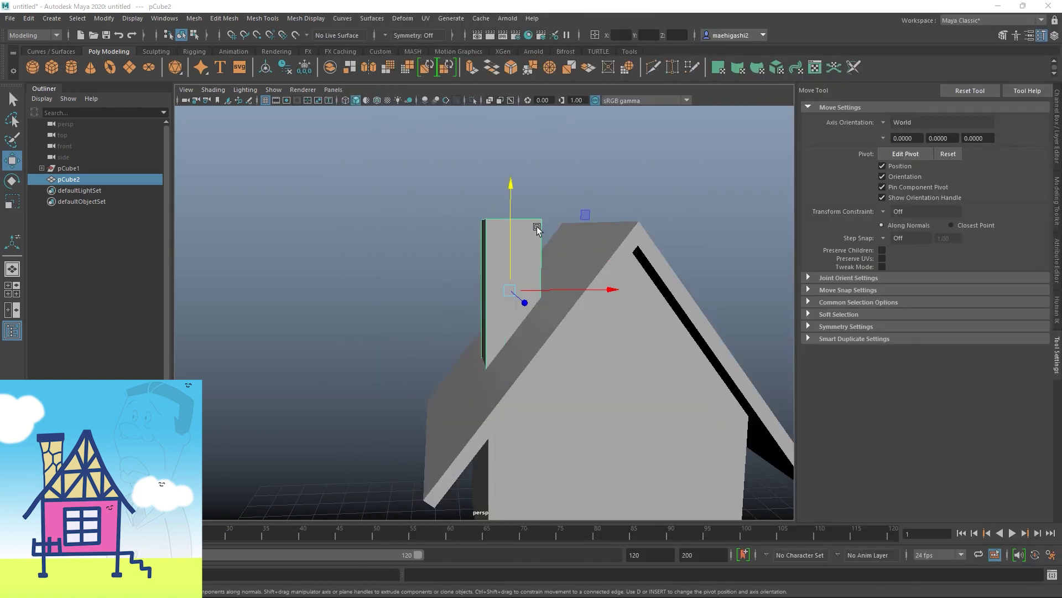
left_click(512, 208)
left_click_drag(490, 254, 514, 204, "alt")
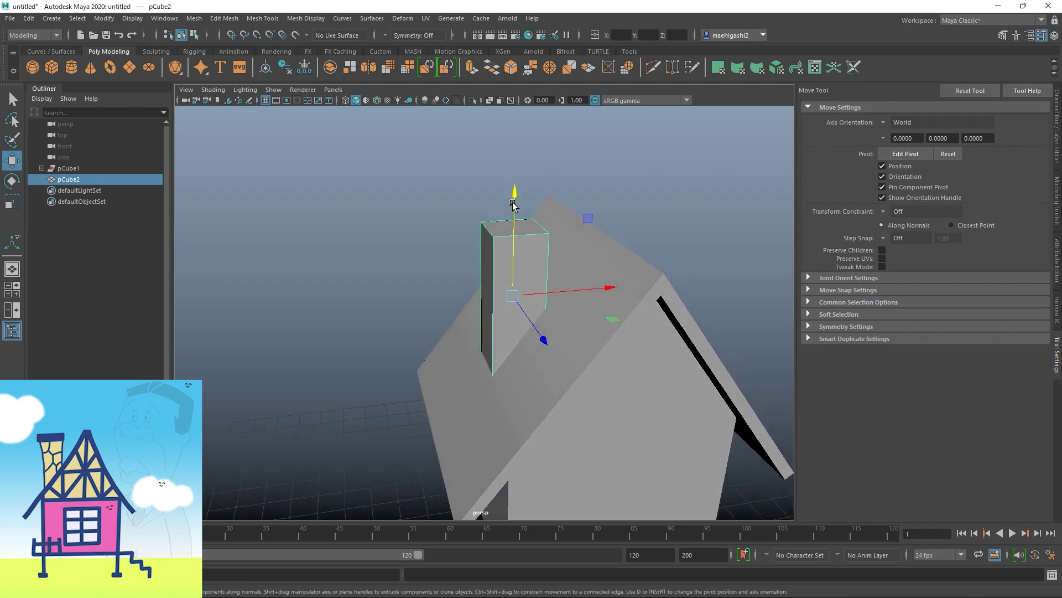
right_click(544, 239, "shift")
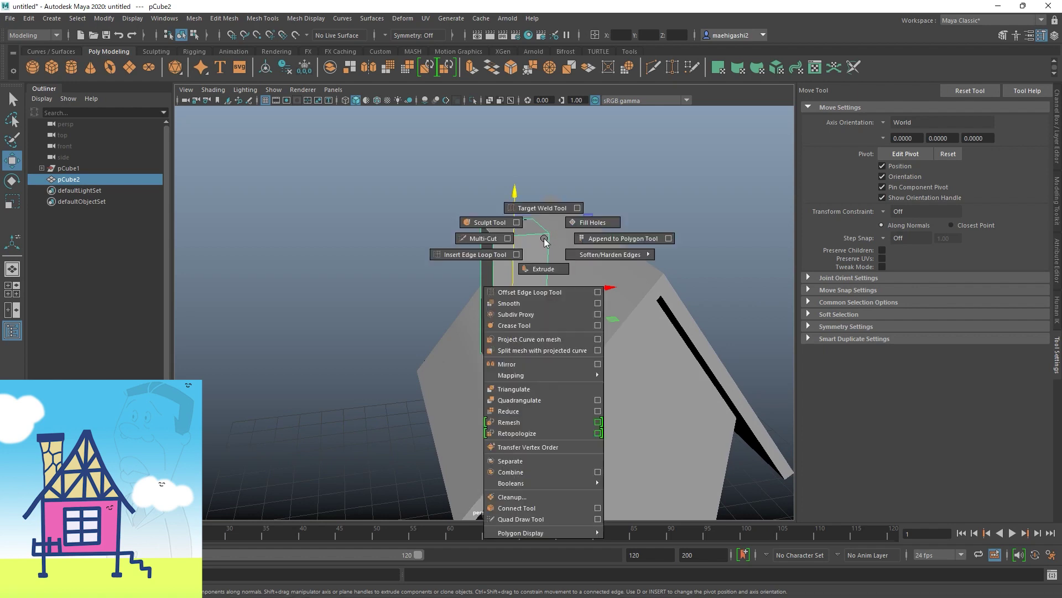
left_click(474, 258)
left_click_drag(473, 257, 498, 214, "alt")
right_click_drag(497, 214, 501, 225, "alt")
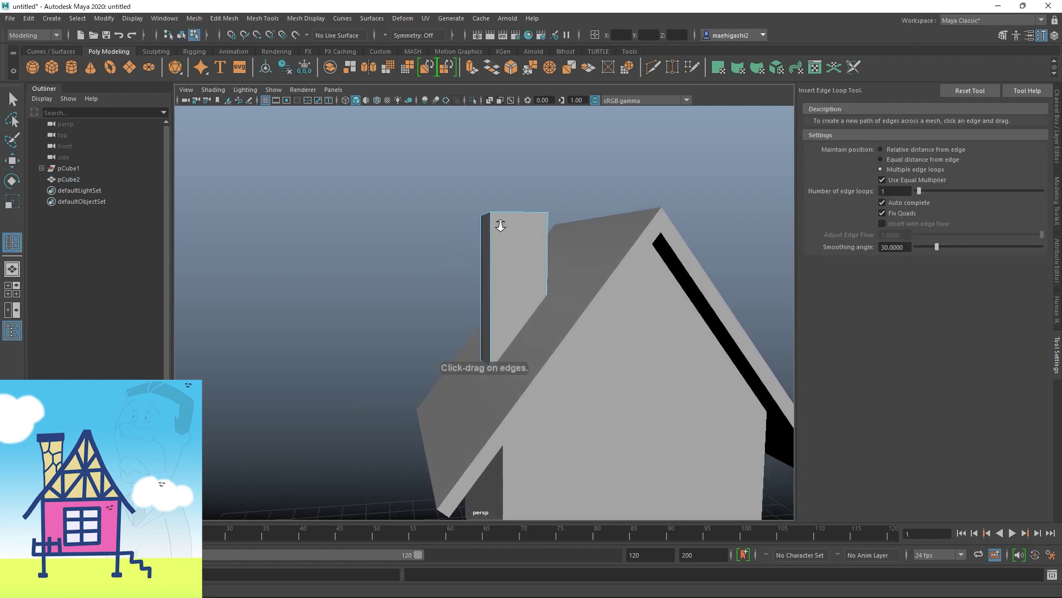
left_click(489, 234)
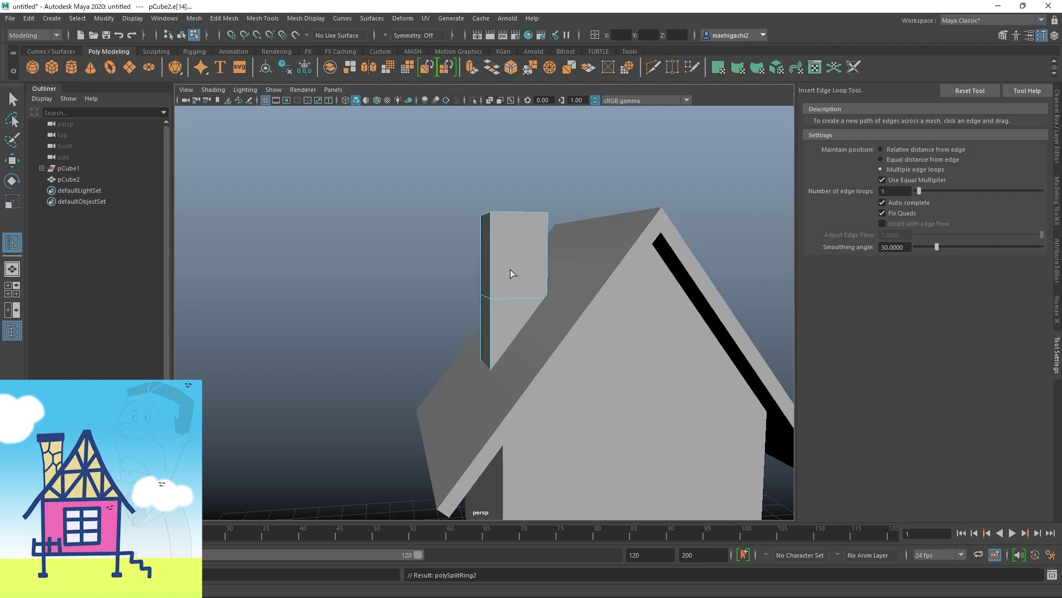
Step: Undo the centred loop and insert one near the chimney's top with the position maintained as Relative distance from edge
left_click(890, 151)
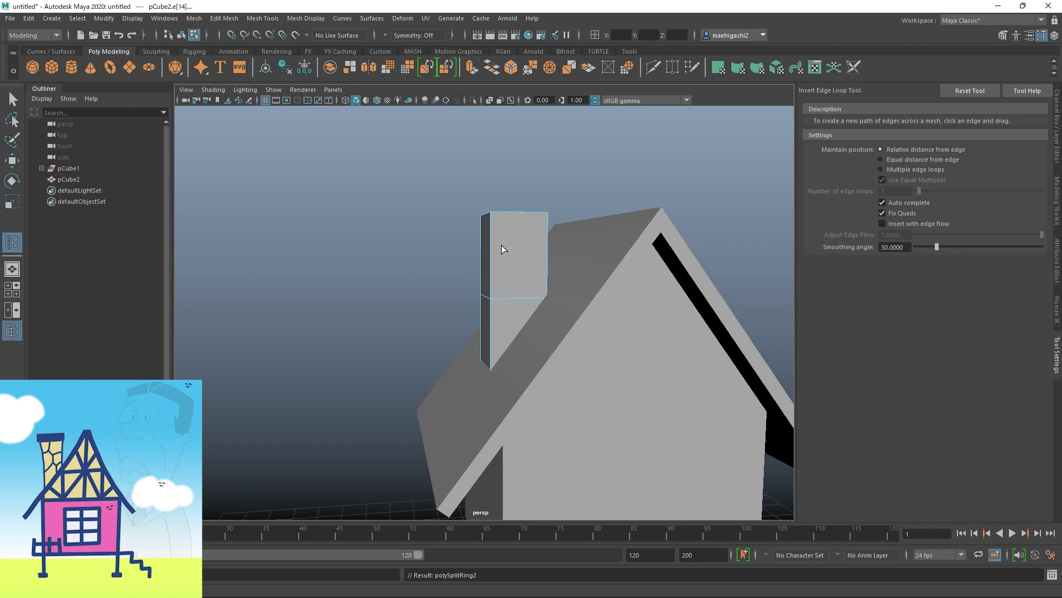
key("ctrl+z")
left_click_drag(488, 230, 491, 233)
left_click_drag(727, 222, 549, 226, "alt")
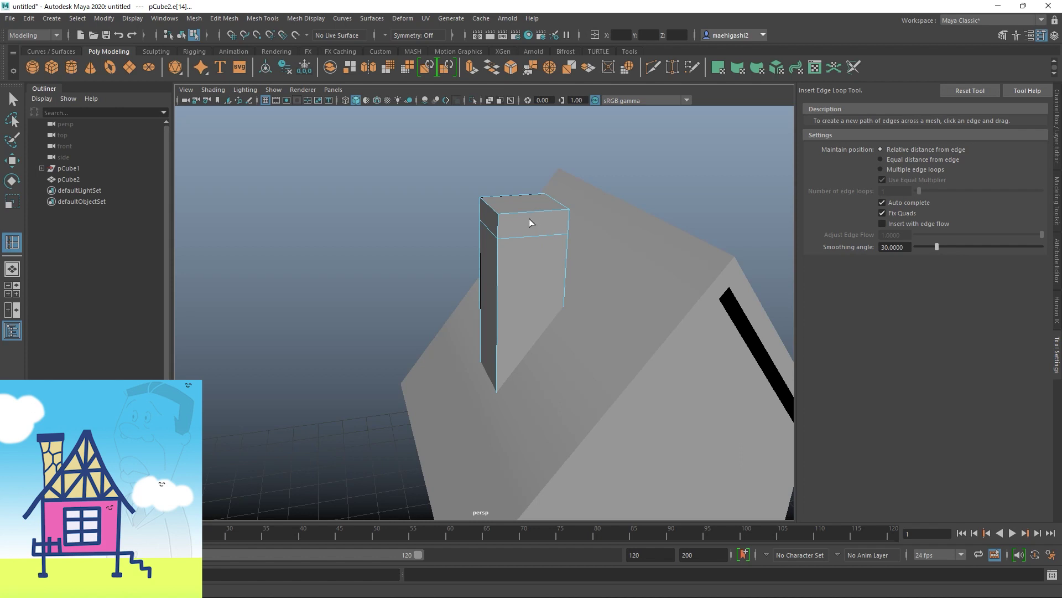
Step: Activate the Move tool, switch the chimney to face selection, and pick the faces of its upper band one by one
key("w")
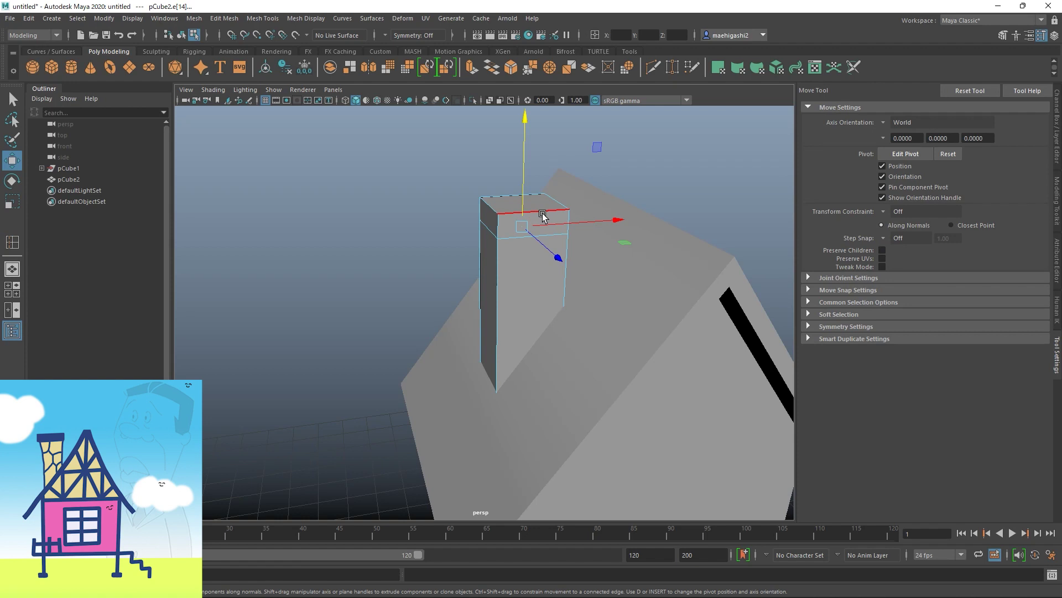
right_click(543, 214)
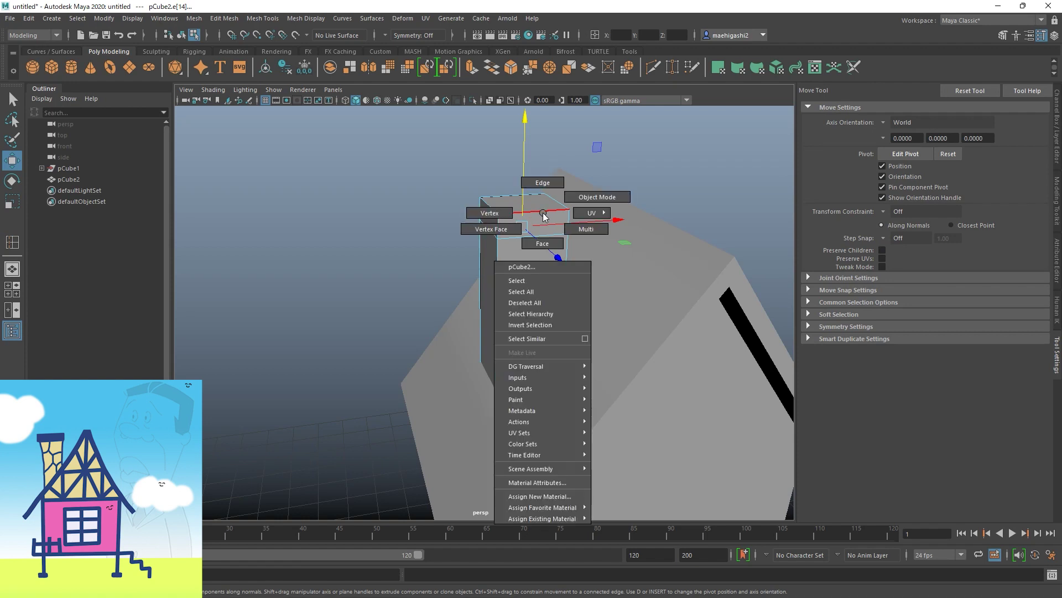
left_click(543, 249)
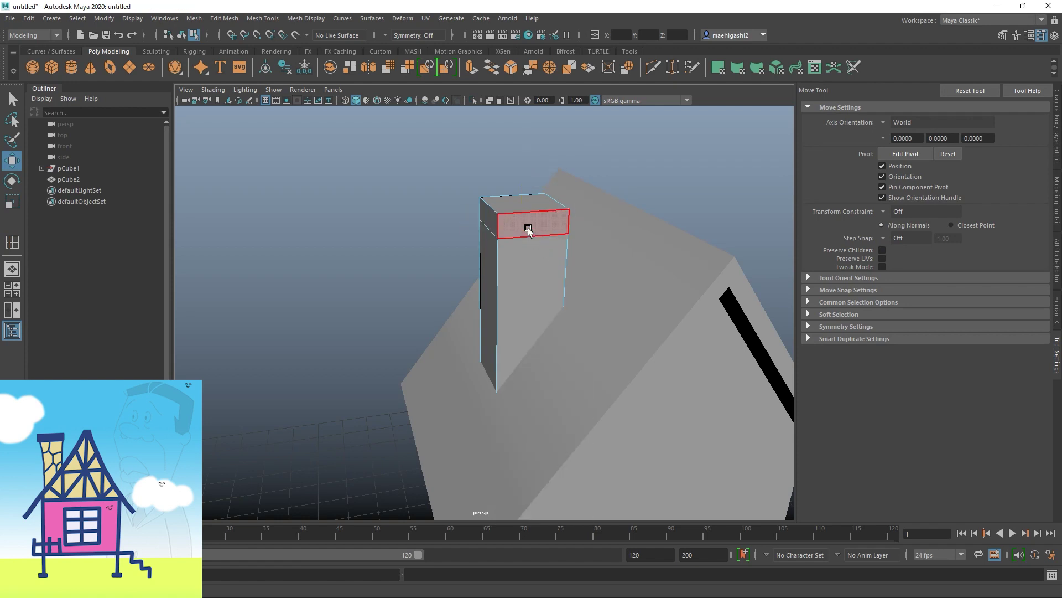
left_click(528, 230)
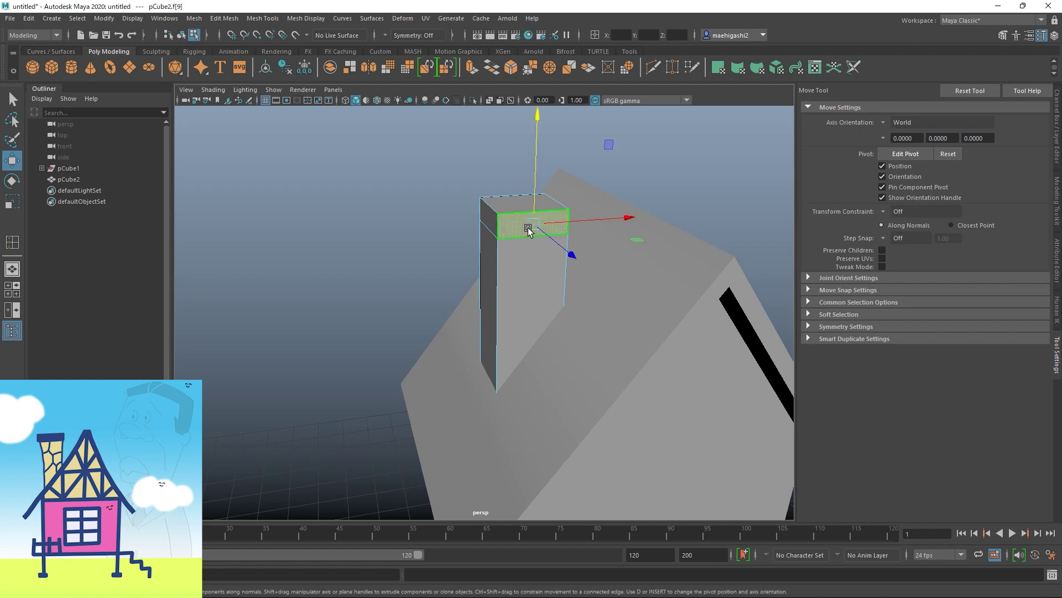
left_click_drag(467, 161, 521, 194, "alt")
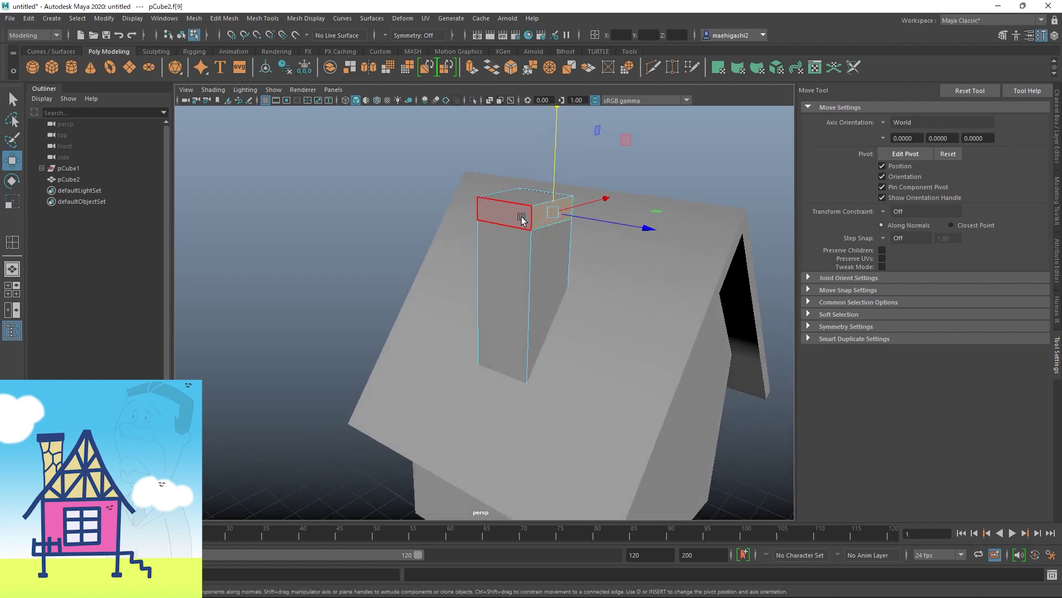
left_click(514, 217)
left_click_drag(514, 217, 470, 214, "alt")
left_click(434, 230, "shift")
left_click_drag(618, 195, 510, 229, "alt")
Step: Practise selecting the whole ring of upper band faces from one face and its horizontal neighbour
left_click(525, 221)
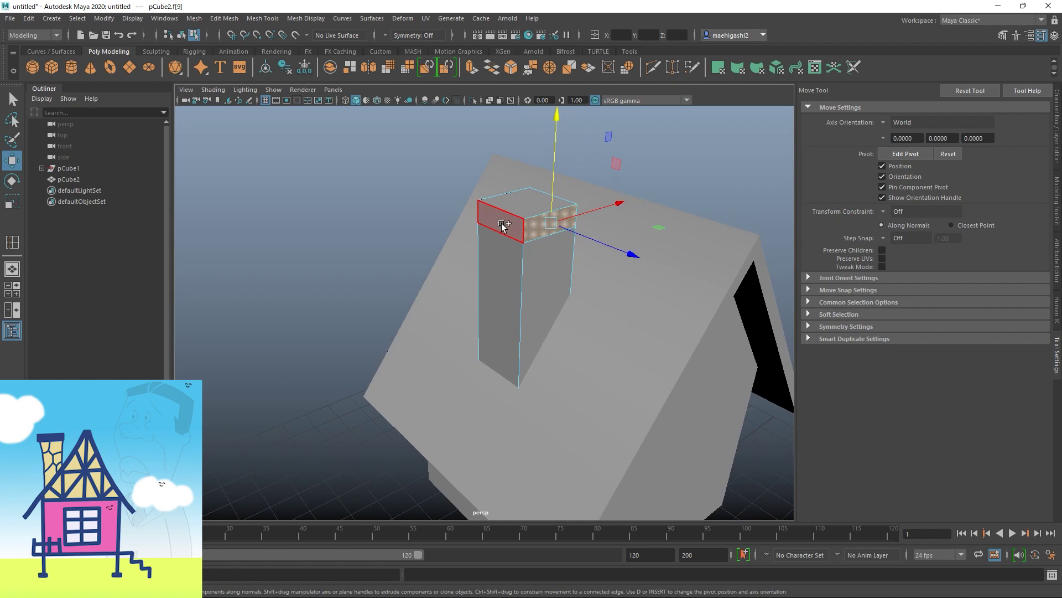
double_click(502, 226, "shift")
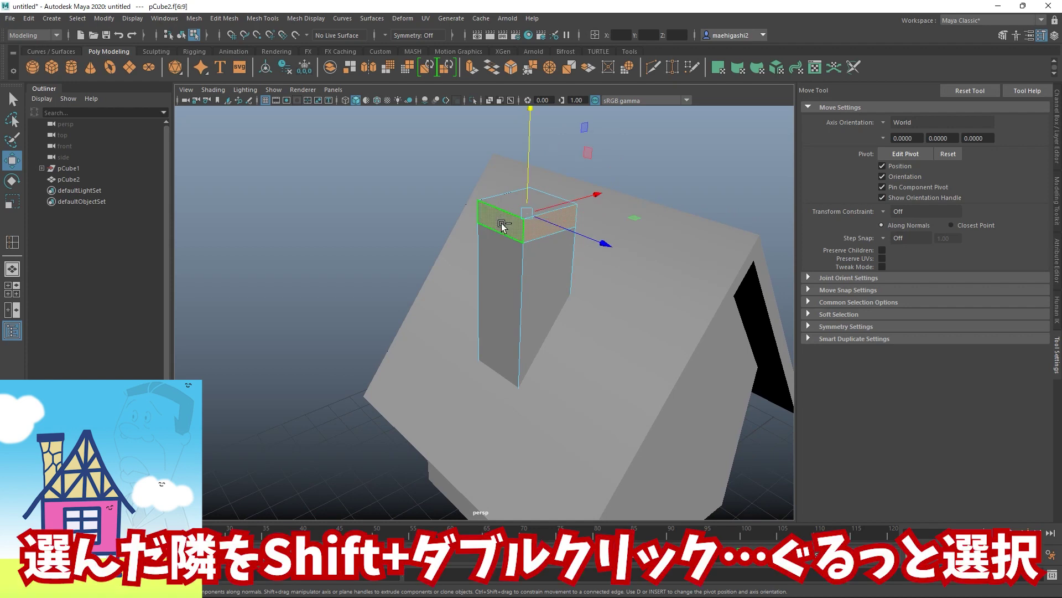
left_click_drag(797, 237, 673, 245, "alt")
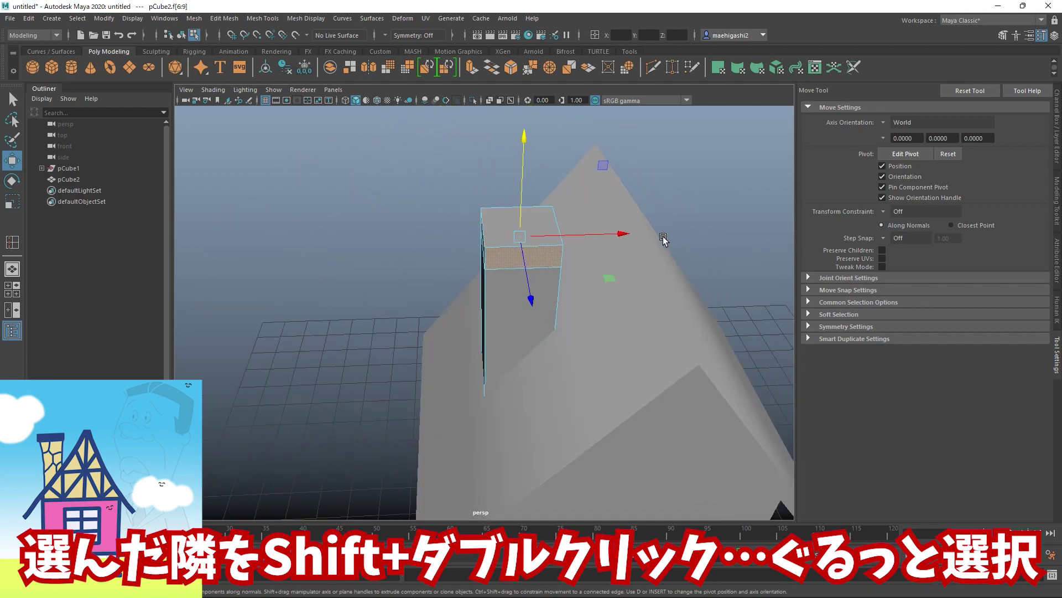
left_click_drag(541, 237, 565, 244, "alt")
Step: Practise selecting a vertical loop of chimney faces from the front band face and the face below it
left_click(524, 261)
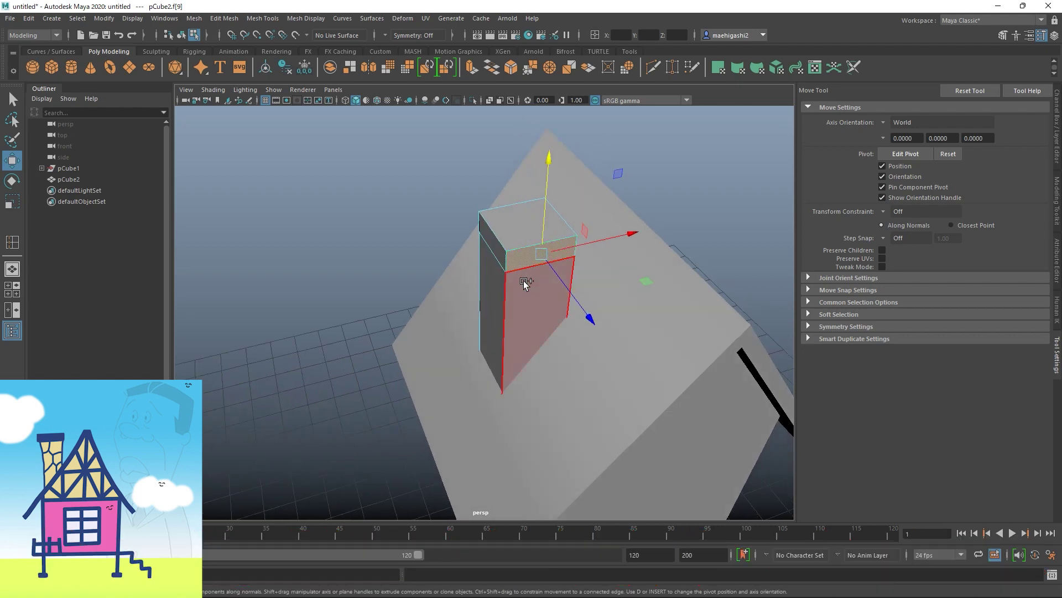
left_click(523, 287, "shift")
left_click_drag(523, 287, 529, 251, "alt")
mouse_move(580, 196)
left_mouse_down("alt")
mouse_move(517, 230)
mouse_move(583, 208)
left_mouse_up("alt")
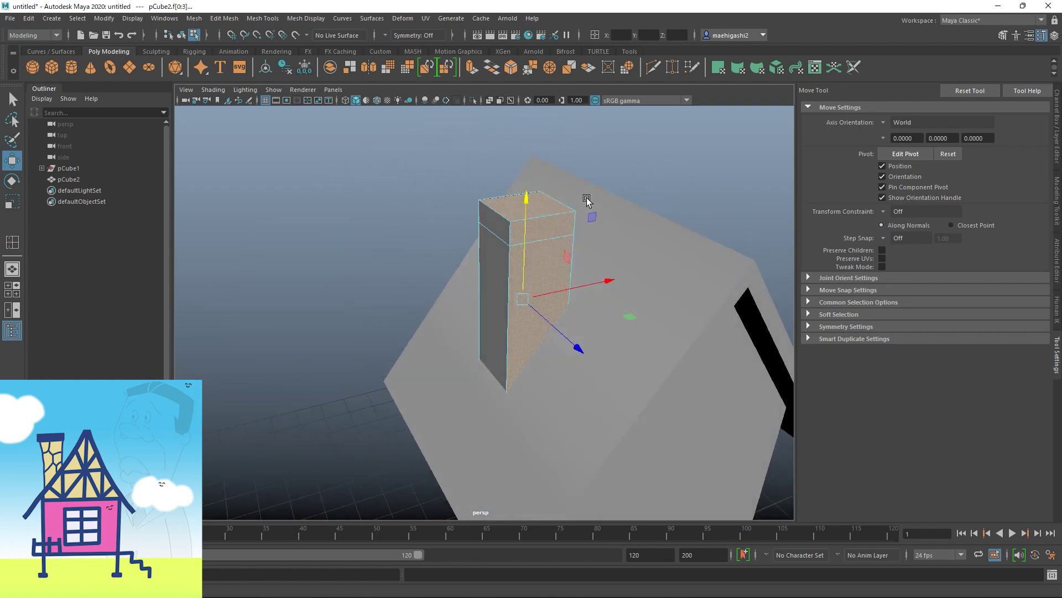
Step: Reselect the full ring of side faces around the chimney's upper band
left_click(545, 225)
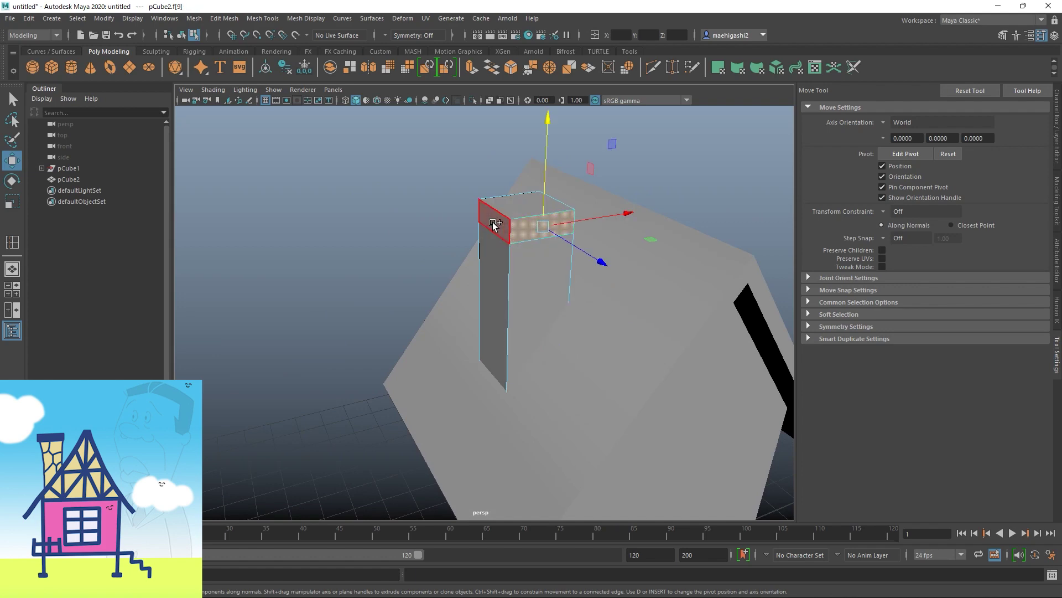
double_click(494, 224, "shift")
left_click_drag(498, 225, 623, 238, "alt")
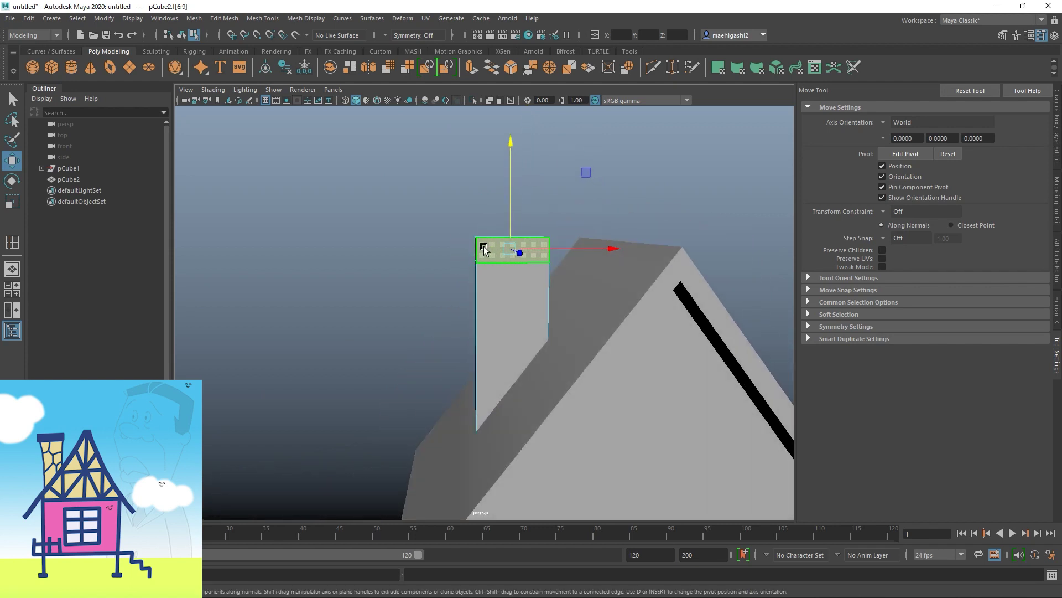
Step: Apply Extrude Face to the ring of faces around the chimney's upper band and move its settings box off the model
right_click(484, 247, "shift")
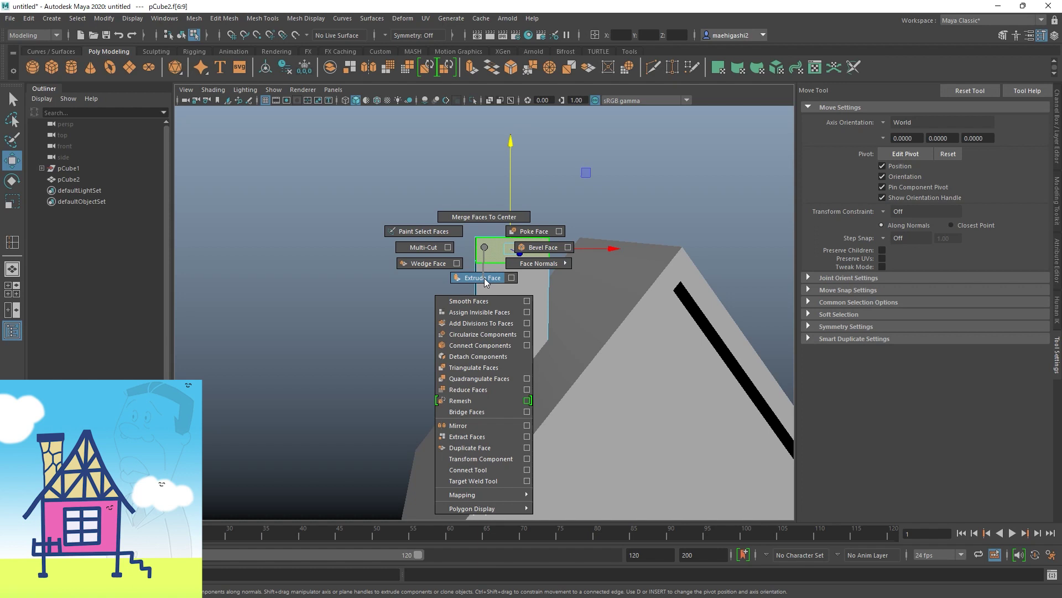
right_click_drag(484, 279, 485, 279, "shift")
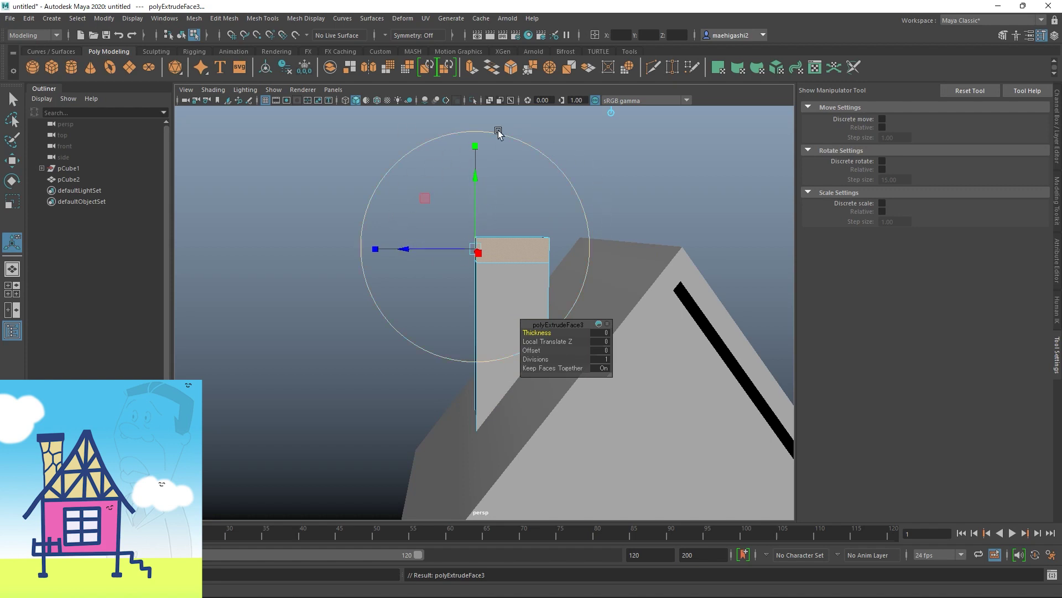
left_click_drag(550, 325, 649, 173)
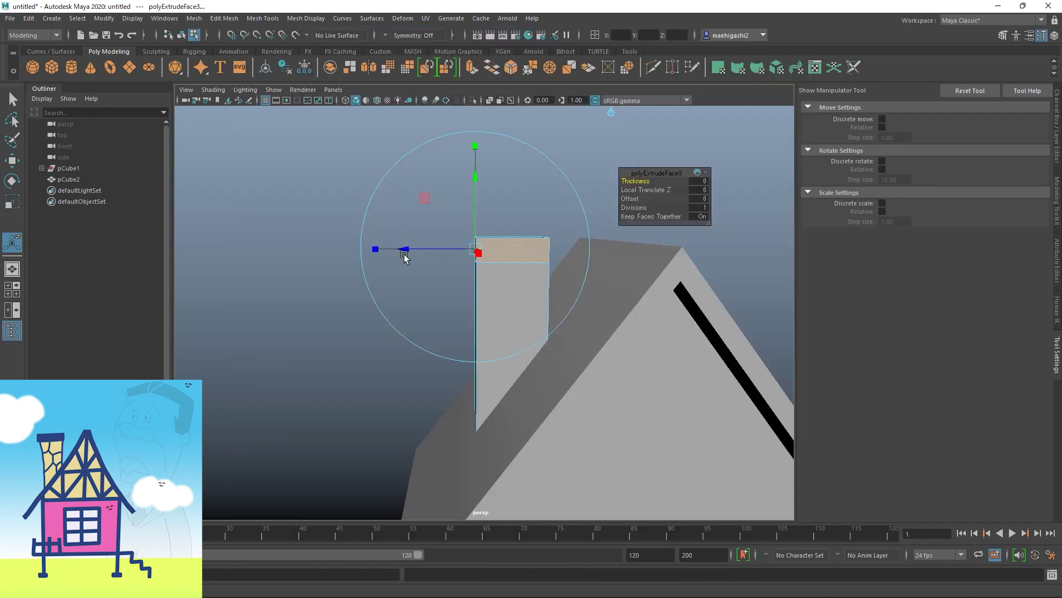
Step: Try pushing the extruded band faces along their normals and undo the displacement
left_click_drag(405, 249, 508, 239)
key("ctrl+z")
key("ctrl+z")
left_click_drag(501, 285, 510, 490, "alt")
left_click_drag(520, 403, 530, 385, "alt")
key("ctrl+z")
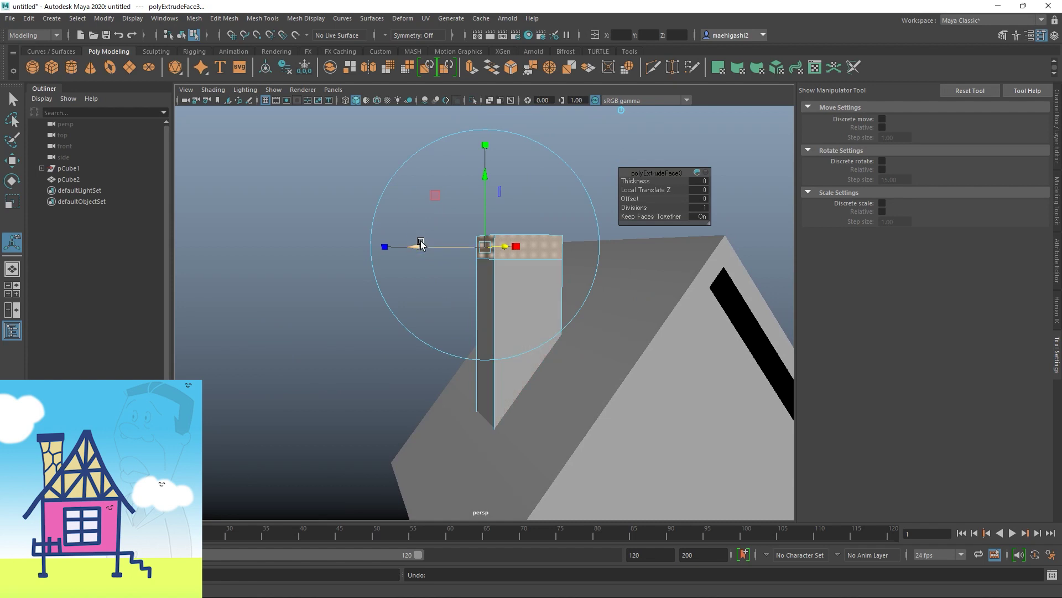
Step: Push the extruded band faces outward to a Local Translate Z of 0.187 to form the chimney cap
mouse_move(418, 248)
left_mouse_down()
mouse_move(391, 249)
mouse_move(439, 247)
mouse_move(375, 248)
mouse_move(391, 249)
left_mouse_up()
left_click_drag(621, 244, 525, 304, "alt")
key("alt+x")
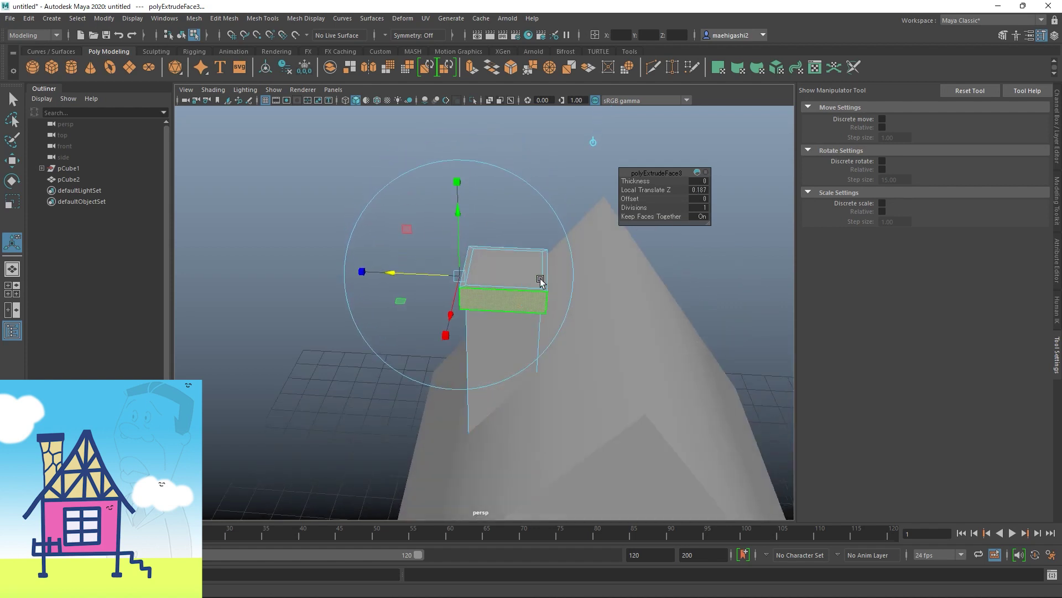
Step: Return the chimney to Object Mode, switch to the Select tool and deselect it with the whole house in view
right_click(510, 272)
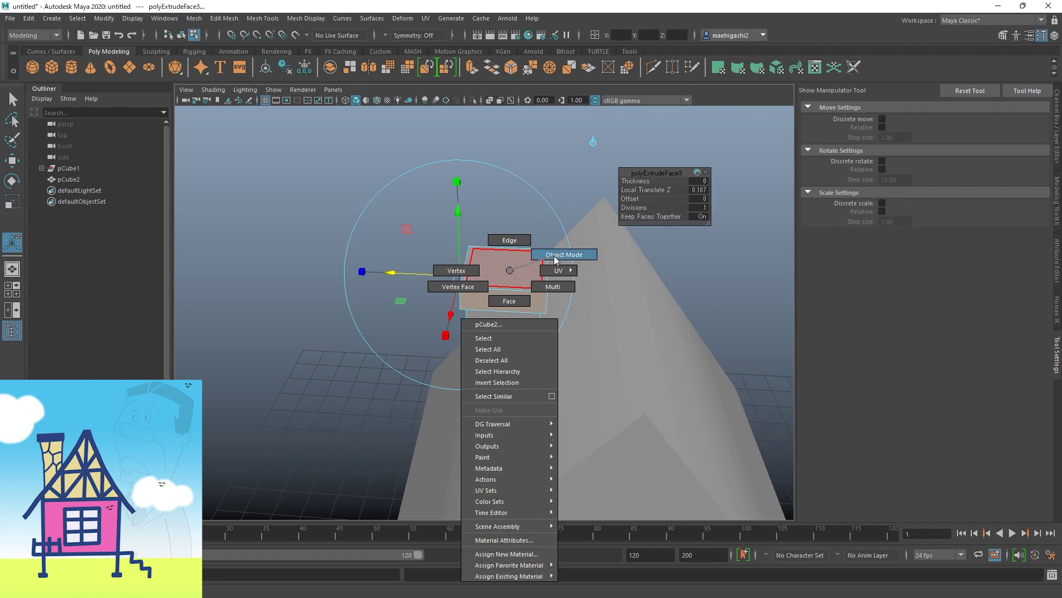
left_click(564, 255)
key("q")
right_click_drag(598, 266, 487, 231, "alt")
left_click_drag(487, 230, 501, 167, "alt")
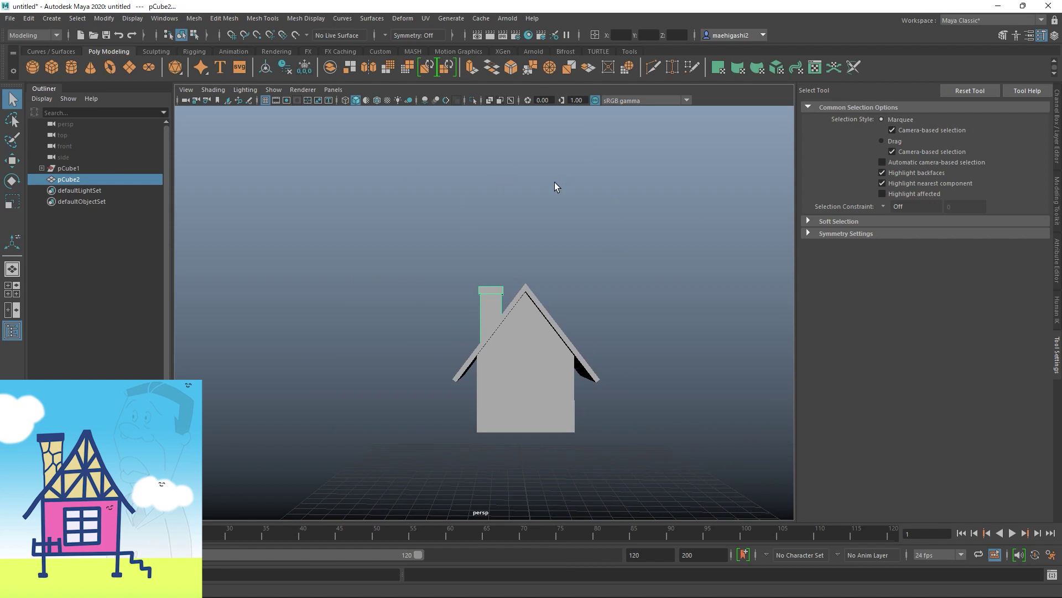
left_click(547, 231)
left_click_drag(585, 230, 573, 183, "alt")
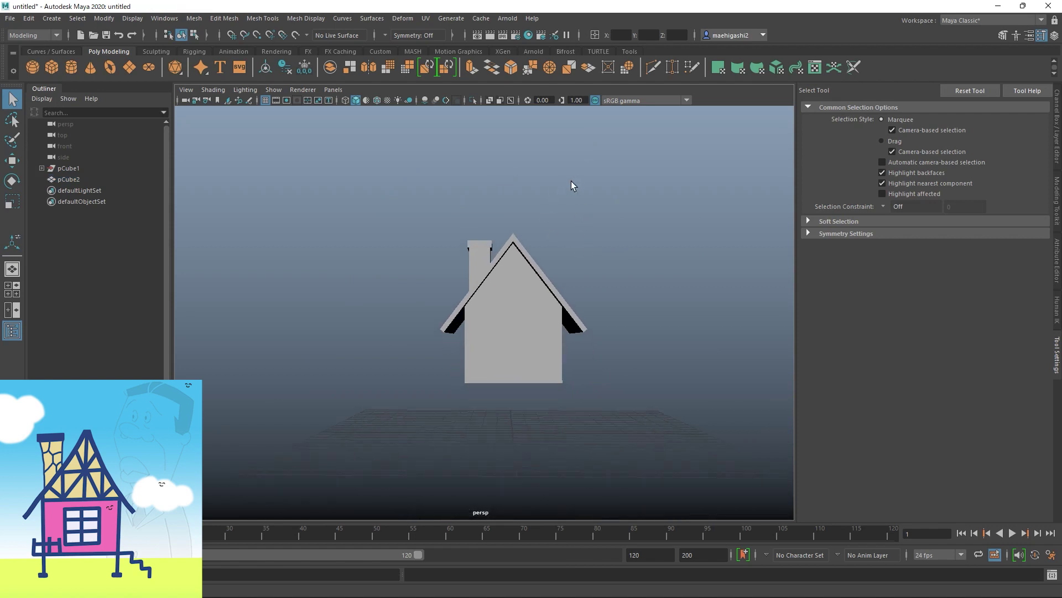
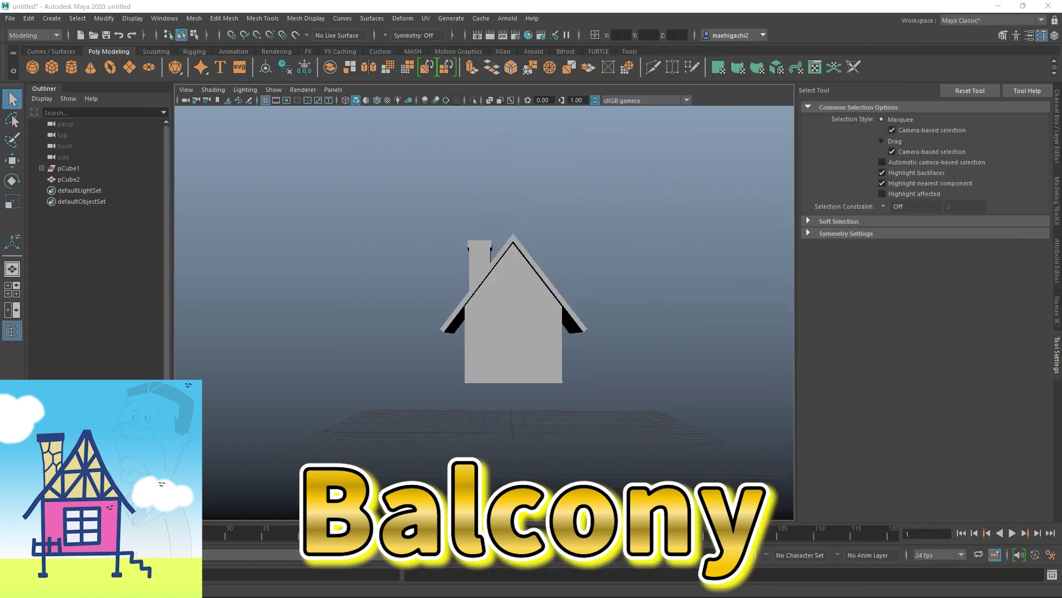
Step: Create a polygon cube and move it near the house's front corner on the chimney side
left_click_drag(656, 343, 613, 246, "alt")
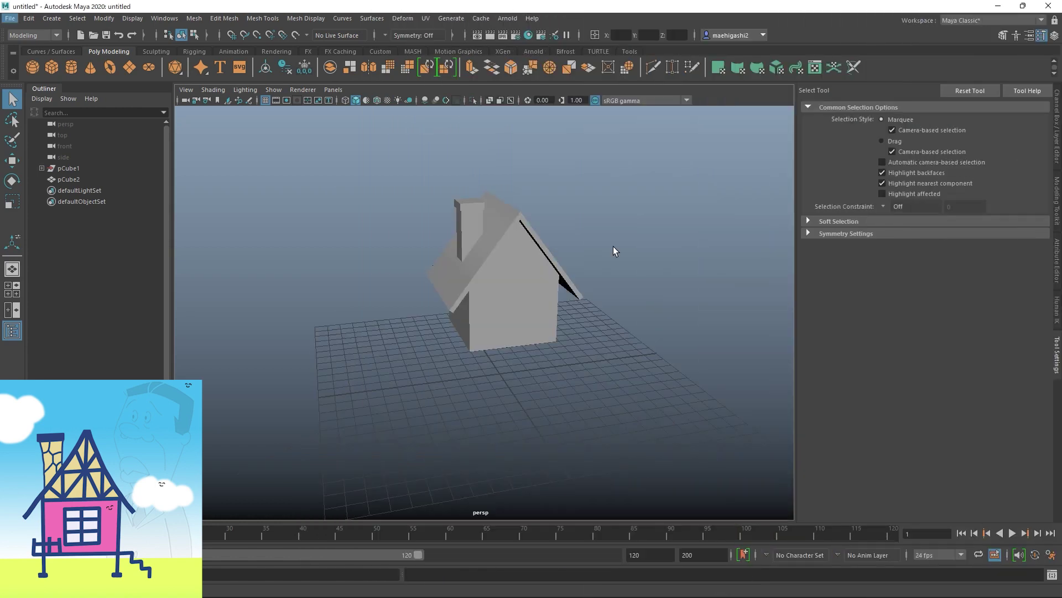
right_click_drag(613, 246, 613, 270, "shift")
left_click_drag(546, 343, 638, 327, "alt")
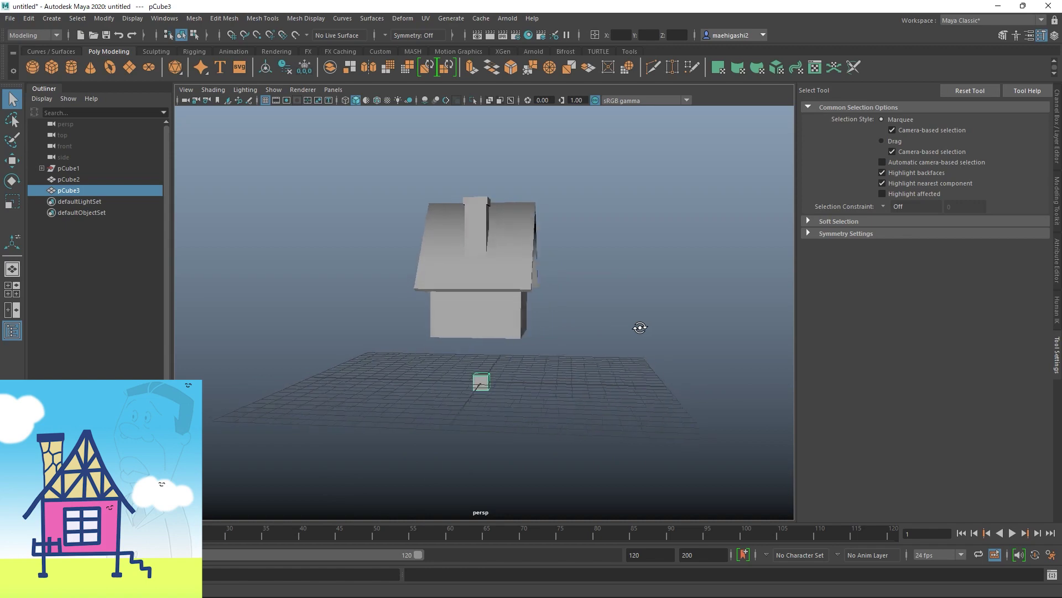
right_click_drag(637, 327, 689, 383, "alt")
left_click_drag(689, 383, 573, 347, "alt")
key("w")
left_click_drag(549, 421, 578, 435)
left_click_drag(578, 436, 522, 379, "alt")
Step: Adjust the cube's horizontal thickness with the Scale tool and stretch it vertically into a slim support leg
key("r")
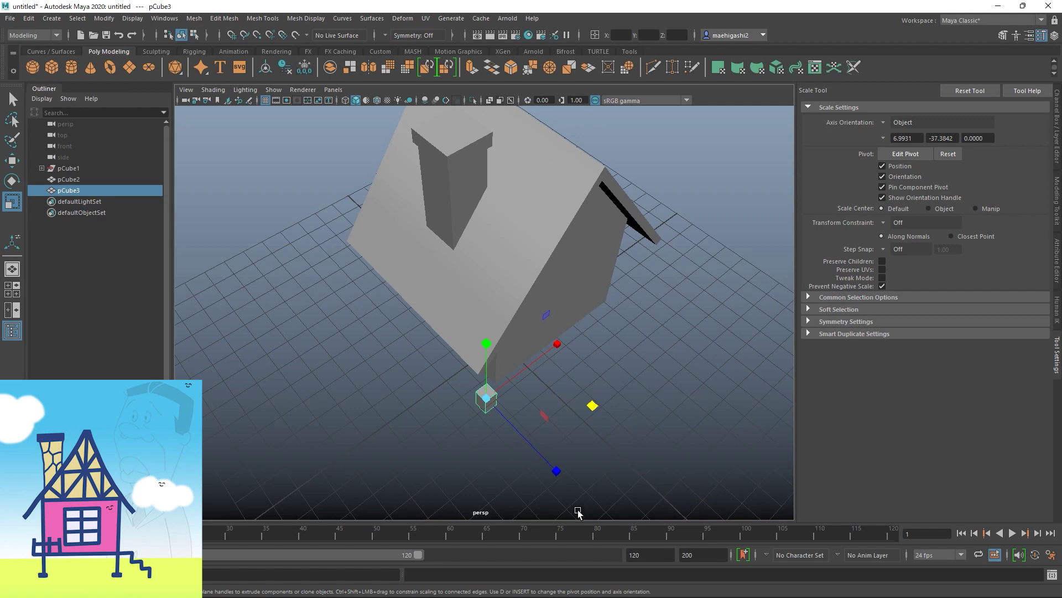
left_click_drag(593, 405, 588, 410)
left_click_drag(587, 410, 531, 351, "alt")
left_click_drag(462, 363, 459, 293)
Step: Move the leg so it stands directly beneath the house's front corner on the chimney side
key("w")
left_click_drag(495, 356, 496, 361)
left_click_drag(485, 306, 586, 244, "alt")
left_click_drag(559, 277, 588, 278)
left_click_drag(537, 325, 578, 338)
scroll(531, 360, "up", 2)
scroll(507, 371, "up", 1)
left_click_drag(506, 367, 486, 281, "alt")
Step: Switch the leg to vertex selection and box-select its bottom vertices from the front
right_click_drag(486, 281, 417, 279)
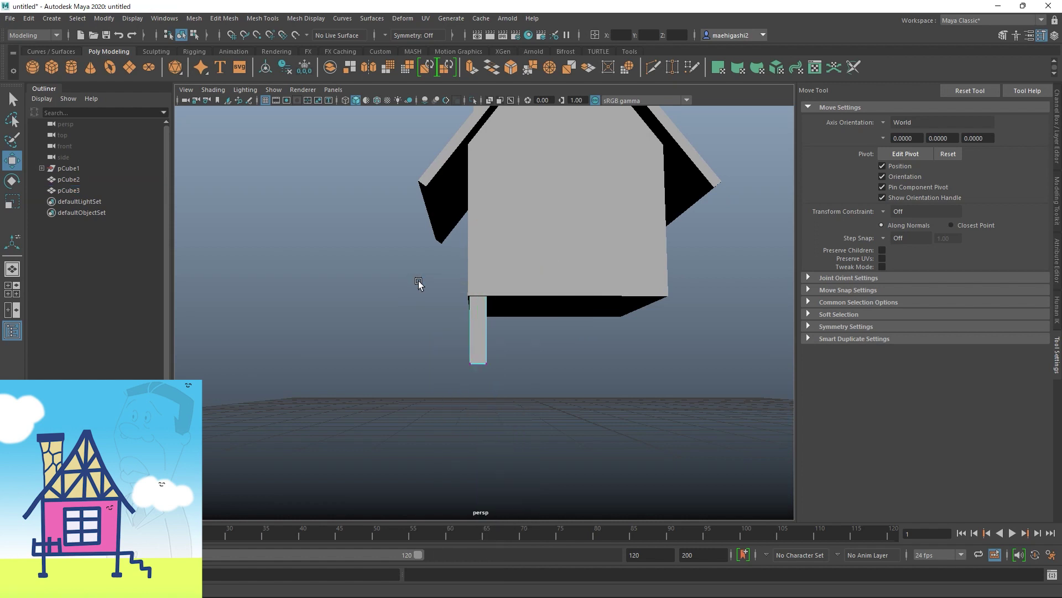
left_click_drag(455, 363, 544, 385, "alt")
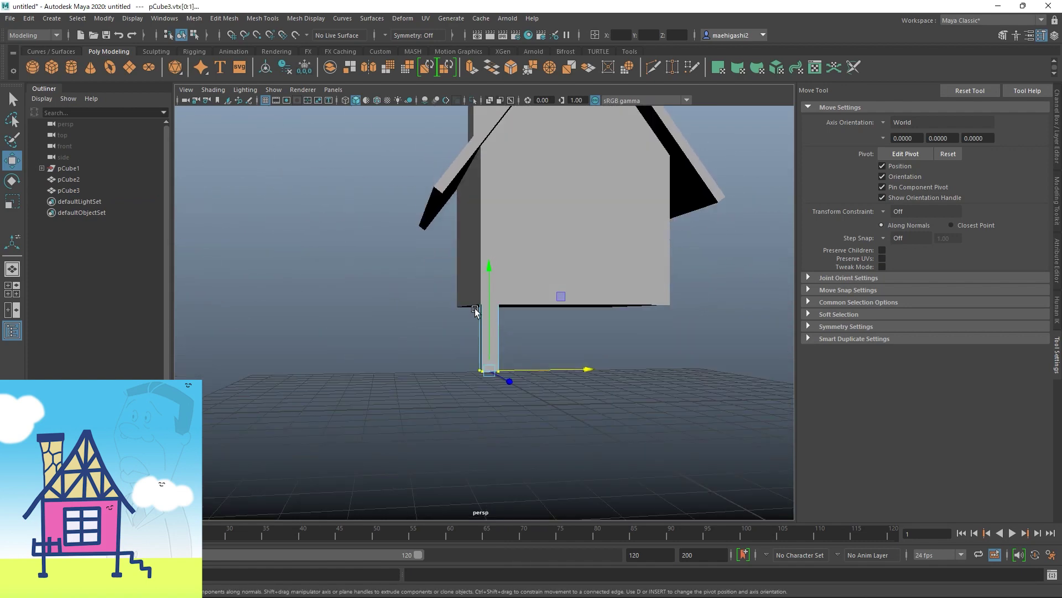
left_click_drag(434, 341, 408, 287)
left_click_drag(408, 287, 431, 316, "alt")
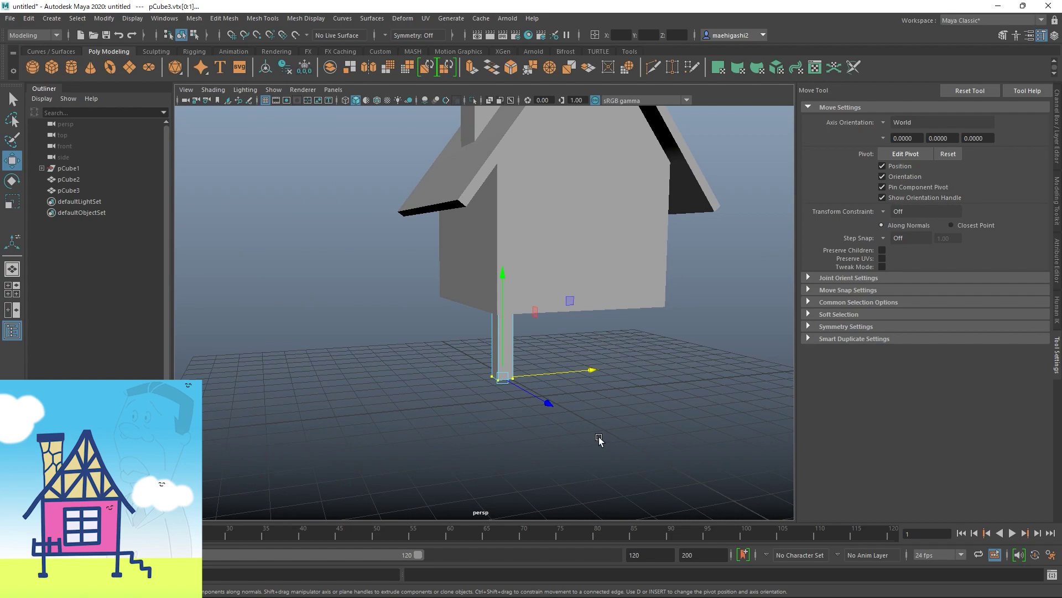
Step: Check the leg's vertex selection from below and practise box-selecting all of its bottom vertices from that side
left_click_drag(607, 436, 627, 350, "alt")
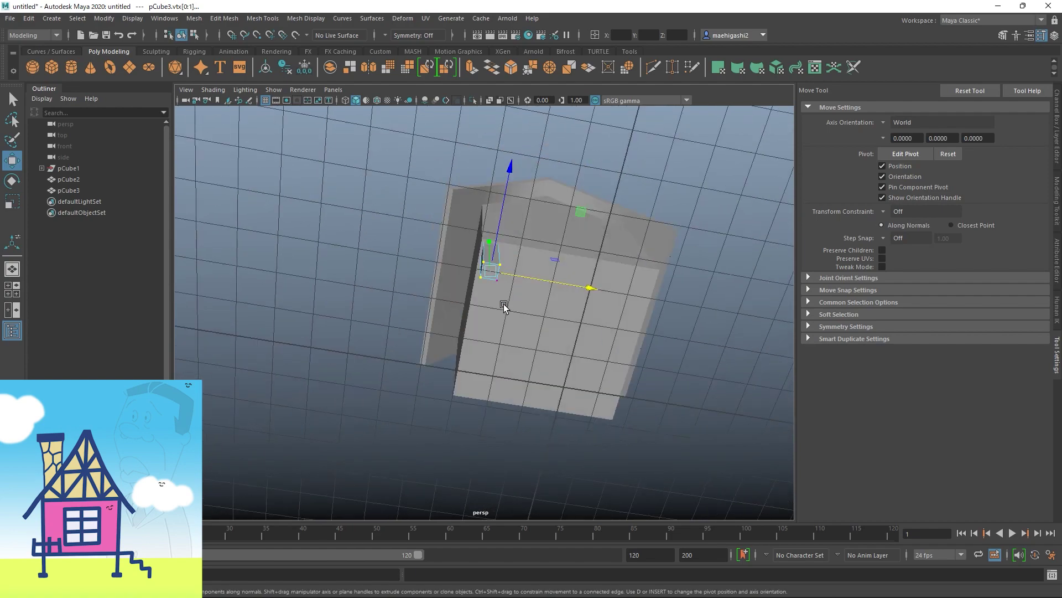
left_click_drag(519, 286, 501, 356, "alt")
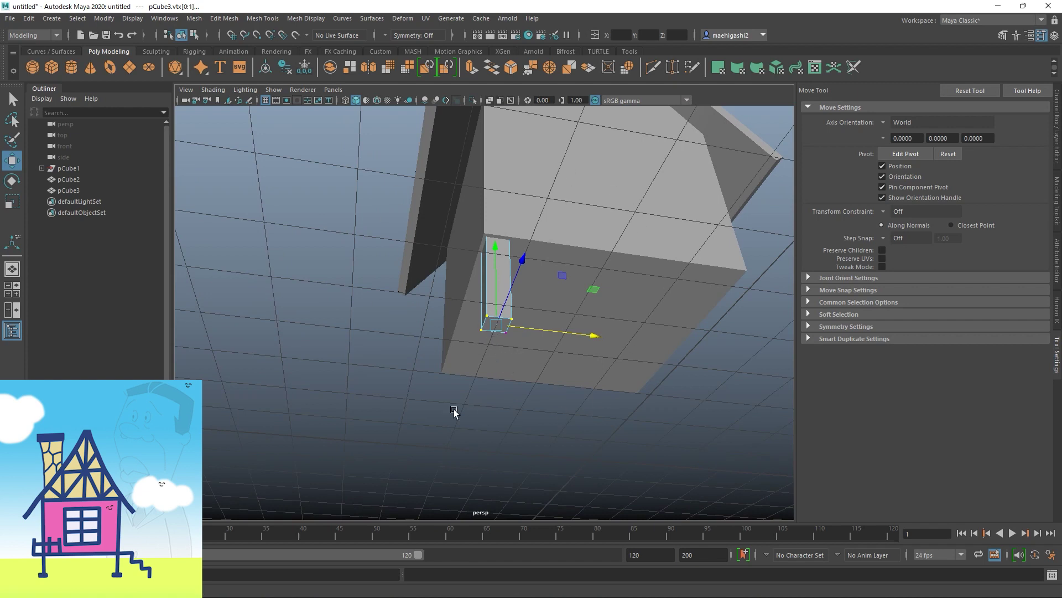
left_click_drag(379, 285, 624, 407)
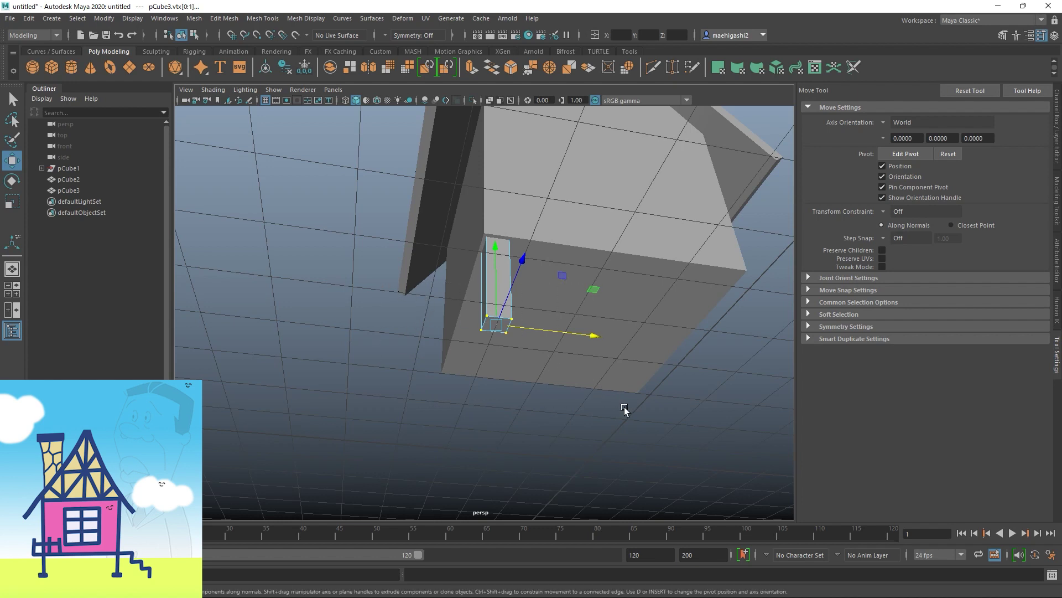
left_click_drag(579, 372, 556, 408, "alt")
left_click_drag(367, 319, 691, 481)
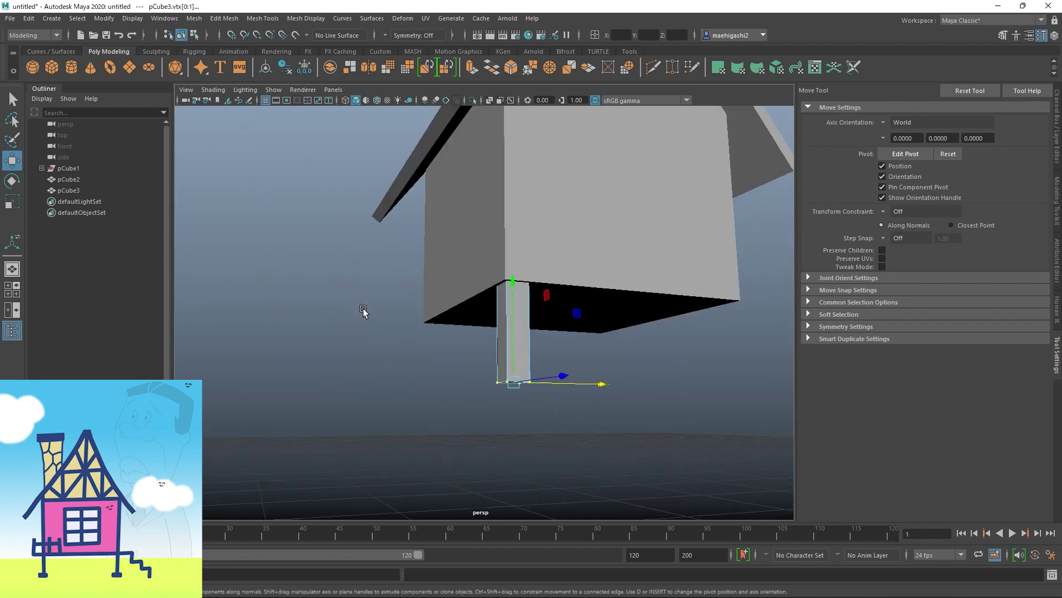
left_click_drag(523, 395, 655, 477)
left_click_drag(405, 327, 634, 469)
Step: Examine the selection settings for the Move tool, in particular the Camera-Based Selection option
right_click(377, 308, "ctrl+shift")
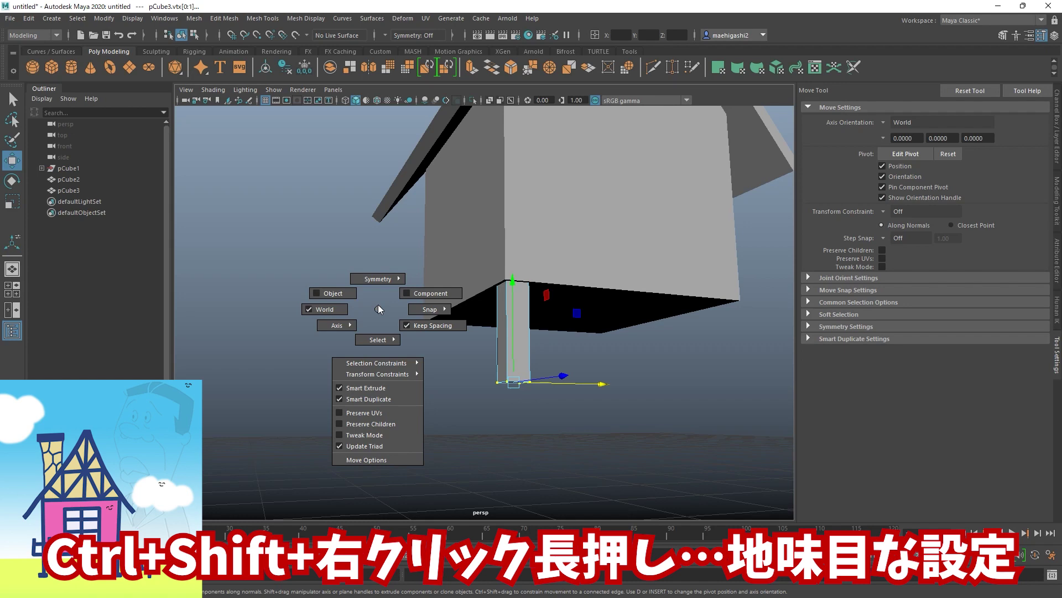
right_click_drag(379, 308, 380, 349, "ctrl+shift")
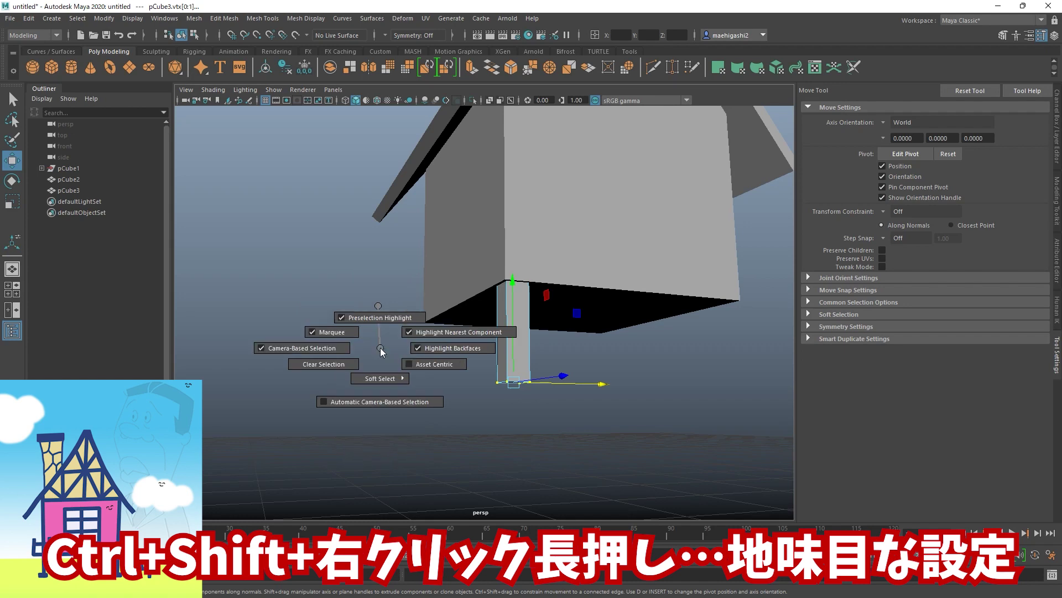
right_click_drag(381, 347, 321, 350, "ctrl+shift")
mouse_move(254, 350)
right_mouse_down("ctrl+shift")
mouse_move(303, 351)
mouse_move(254, 349)
right_mouse_up("ctrl+shift")
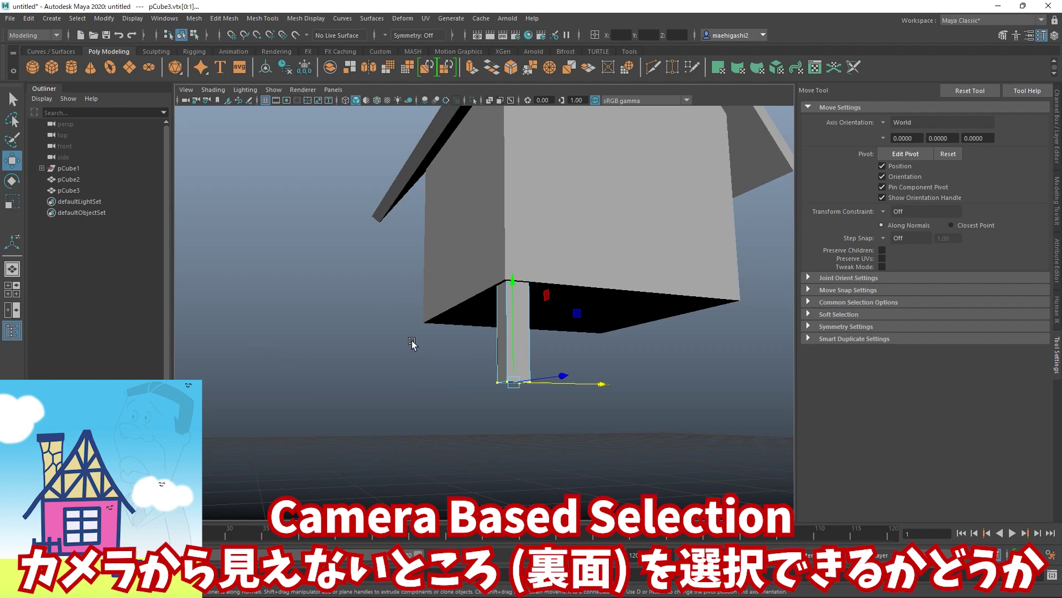
right_click_drag(412, 339, 415, 368, "ctrl+shift")
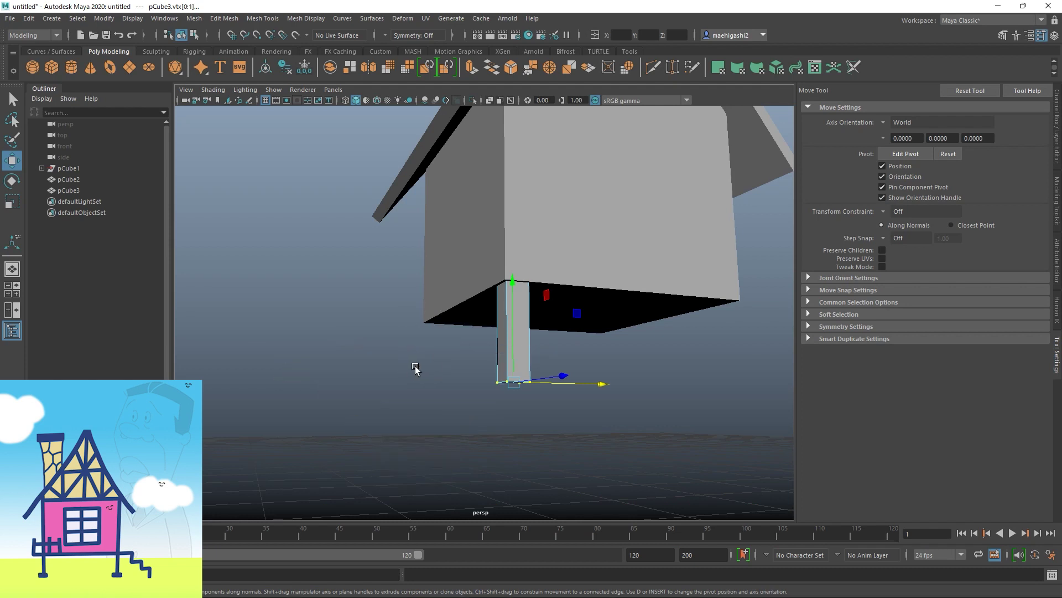
Step: Box-select the leg's bottom vertices again, check them from above and clear the selection
left_click_drag(414, 367, 438, 376, "alt")
scroll(439, 376, "up", 3)
left_click_drag(437, 327, 648, 477)
left_click_drag(699, 434, 657, 391, "alt")
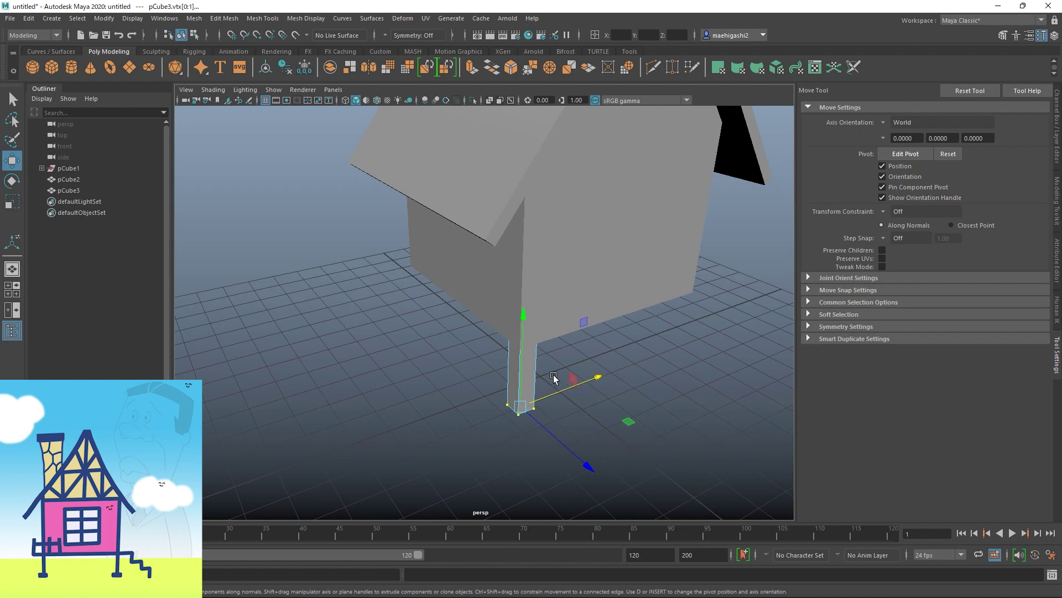
left_click_drag(486, 335, 466, 311, "alt")
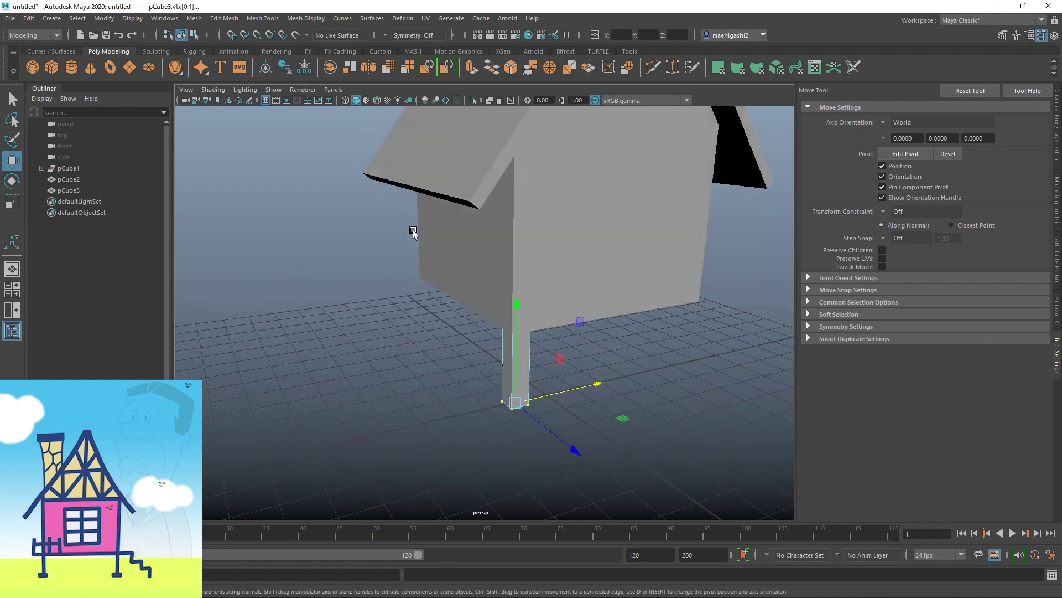
left_click(398, 250)
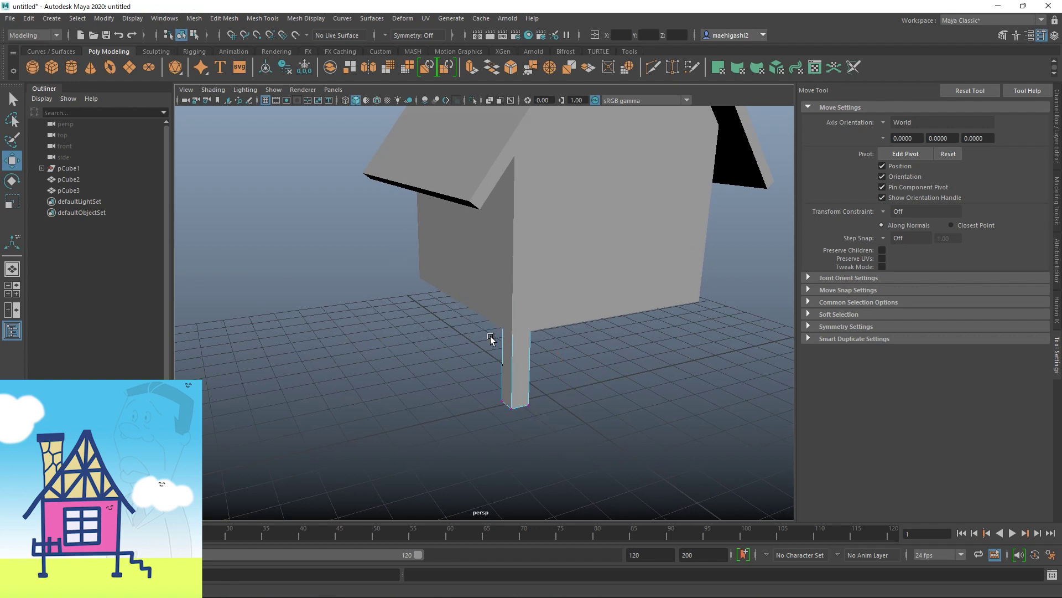
Step: Select the house body and switch the viewport to wireframe display
left_click(472, 285)
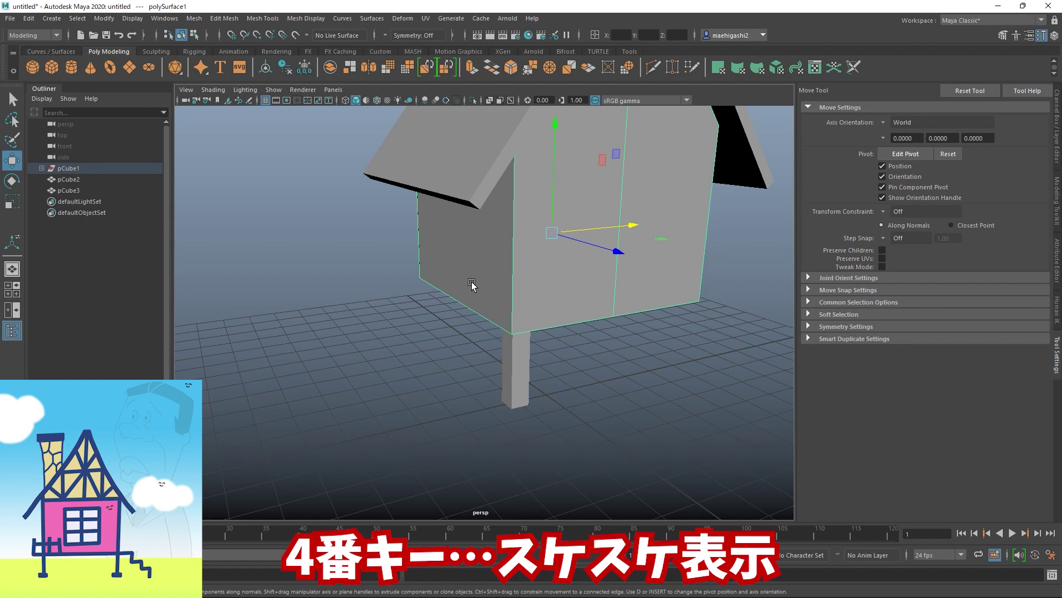
key("4")
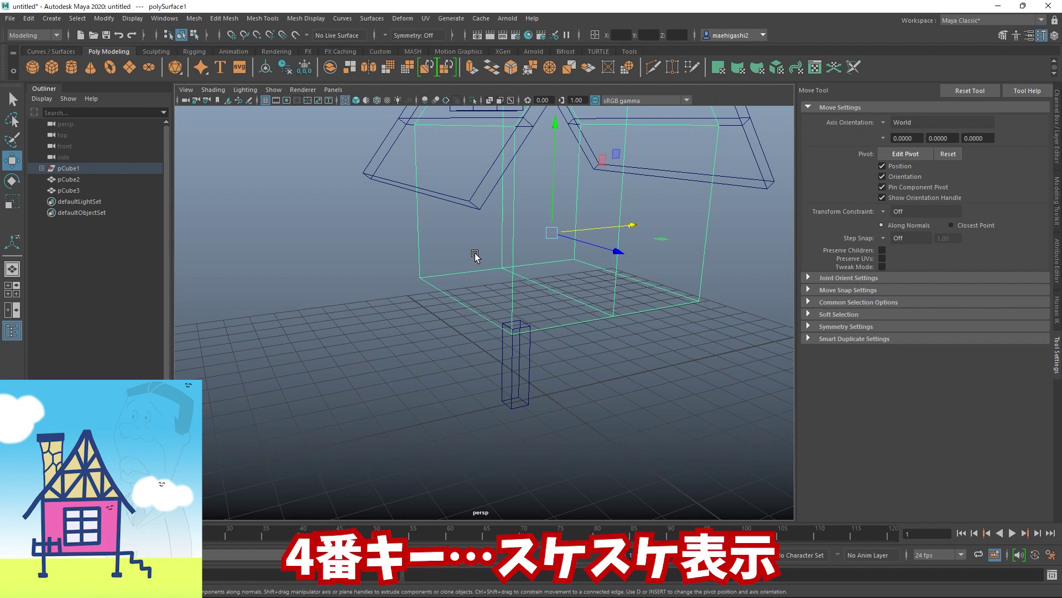
key("7")
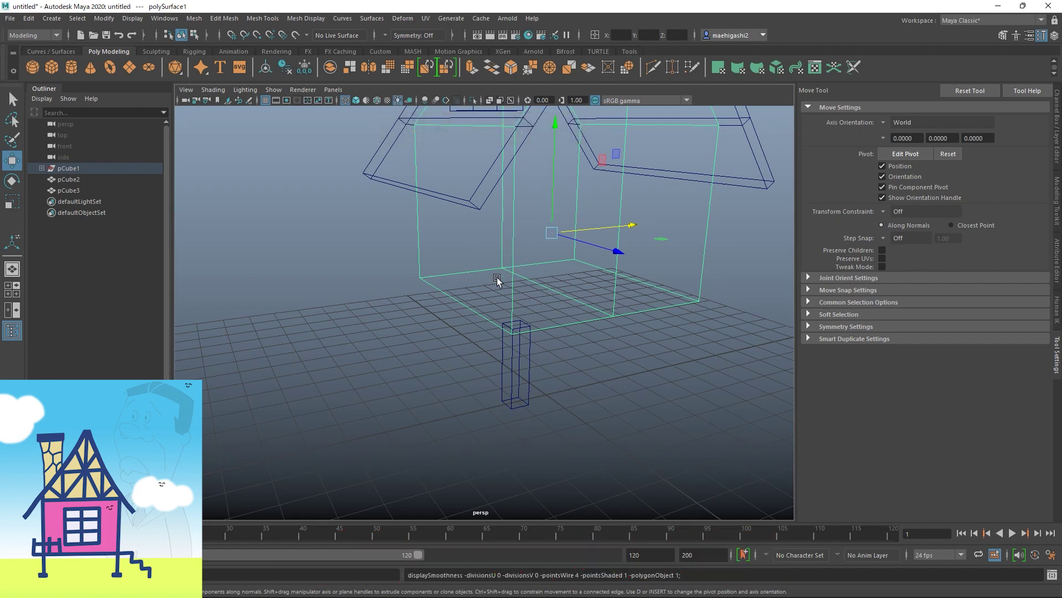
Step: Switch the leg to vertex selection, box-select all of its vertices through the wireframe and activate the Scale tool
left_click(522, 359)
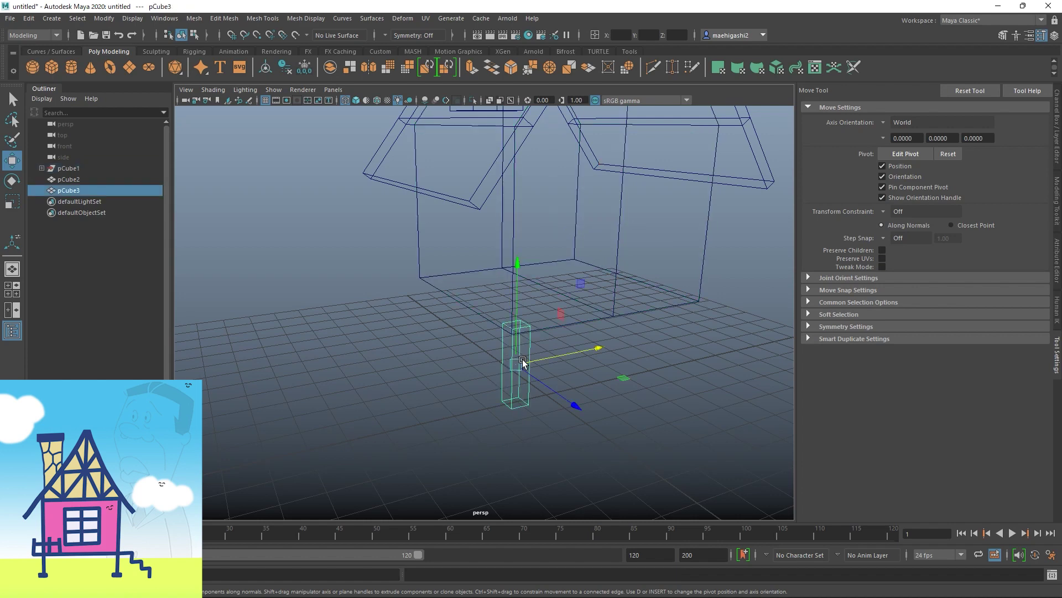
right_click_drag(576, 282, 523, 283)
left_click_drag(465, 284, 630, 423)
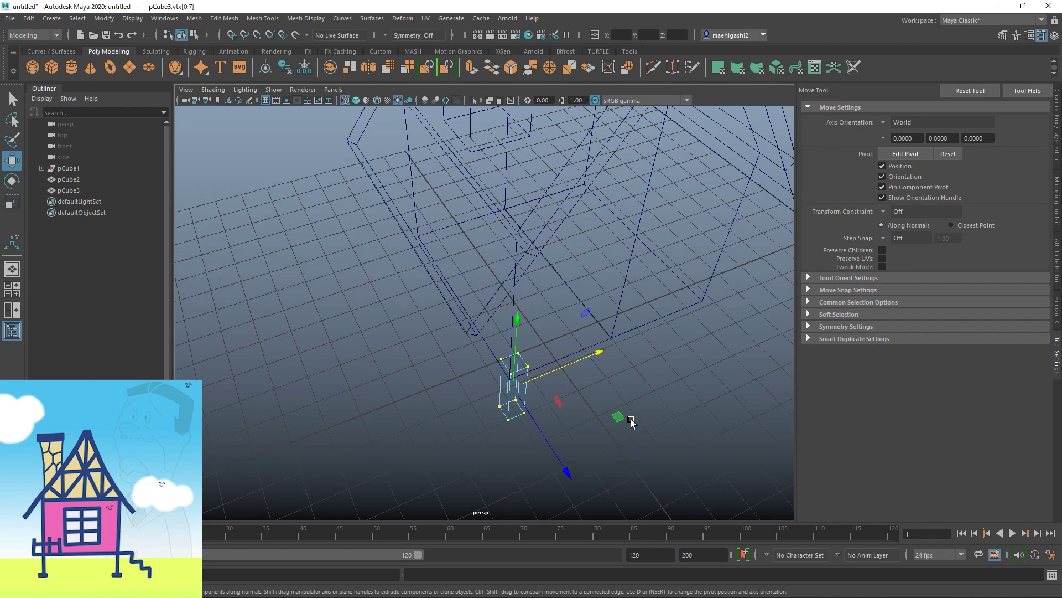
key("r")
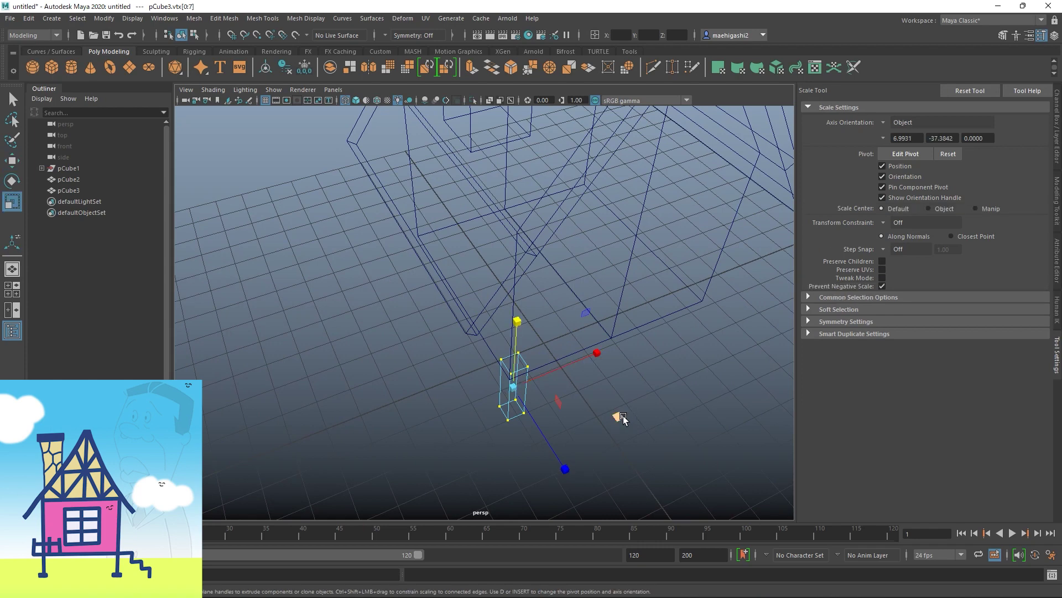
Step: Check the selected leg vertices from the front and return the viewport to shaded display
left_click_drag(617, 420, 579, 346, "alt")
right_click_drag(555, 358, 474, 304, "alt")
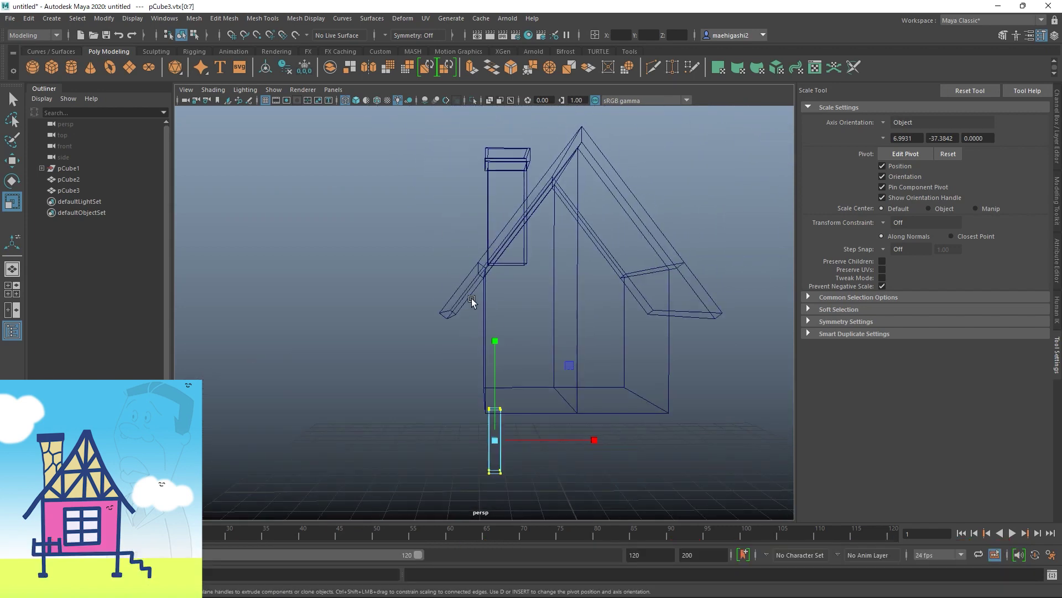
mouse_move(453, 176)
left_mouse_down("alt")
mouse_move(463, 190)
mouse_move(458, 166)
left_mouse_up("alt")
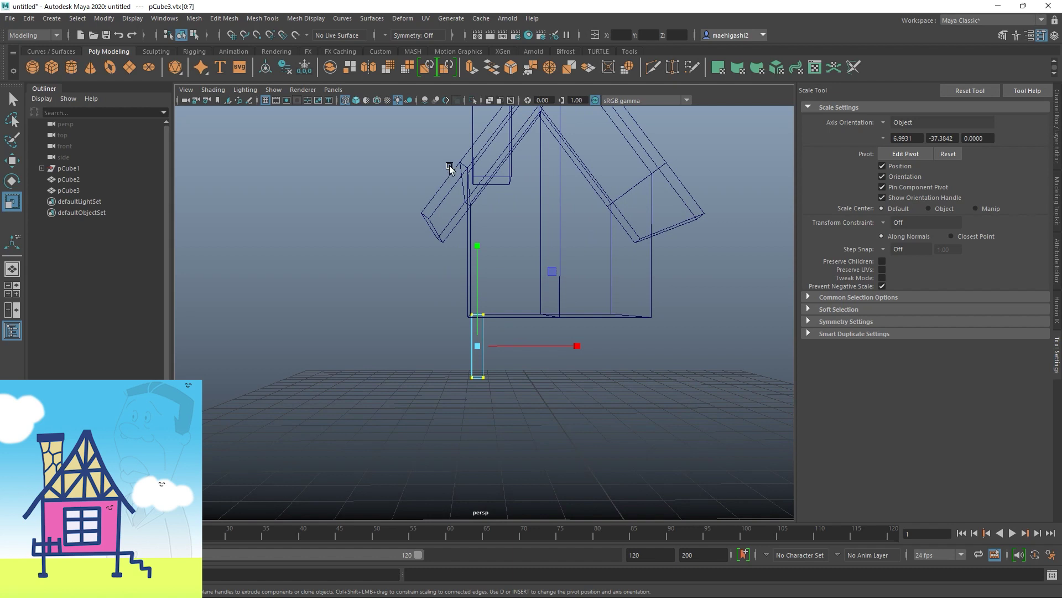
key("5")
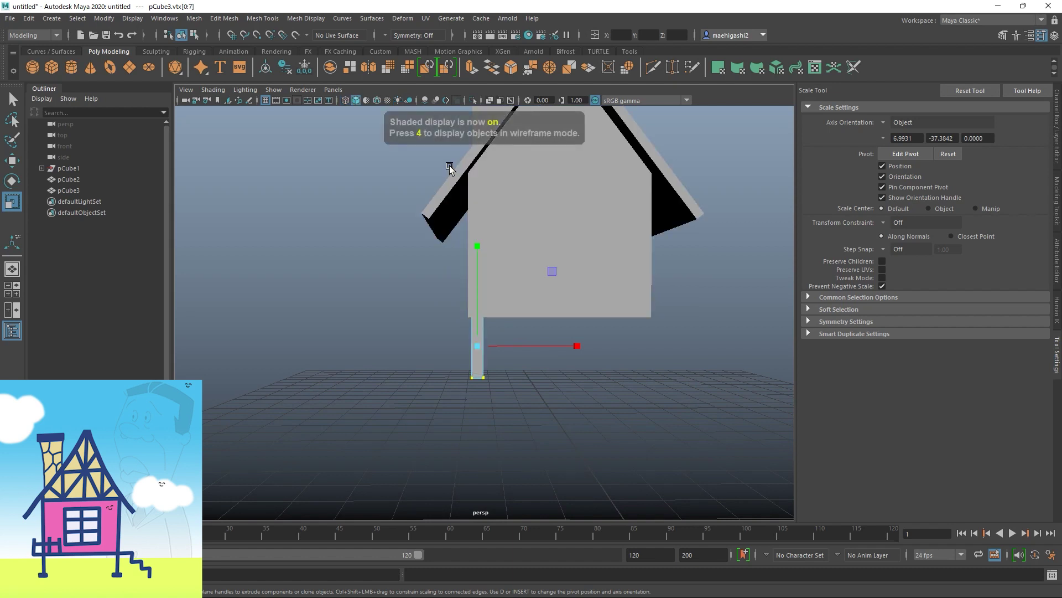
Step: Insert an edge loop around the leg close to its bottom end
right_click_drag(623, 220, 648, 327, "alt")
right_click_drag(523, 349, 463, 308)
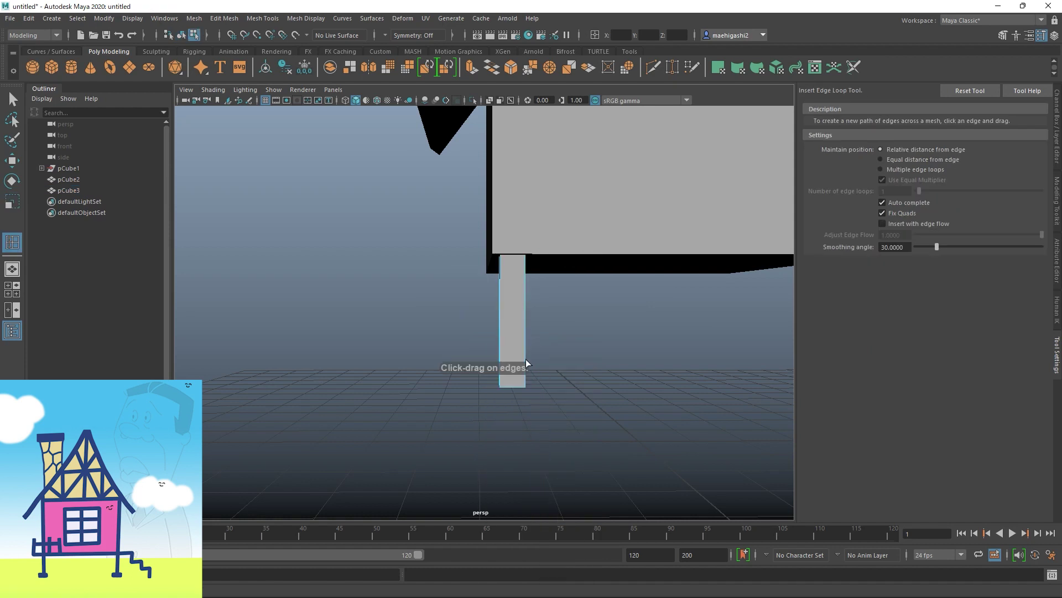
left_click_drag(525, 379, 565, 354)
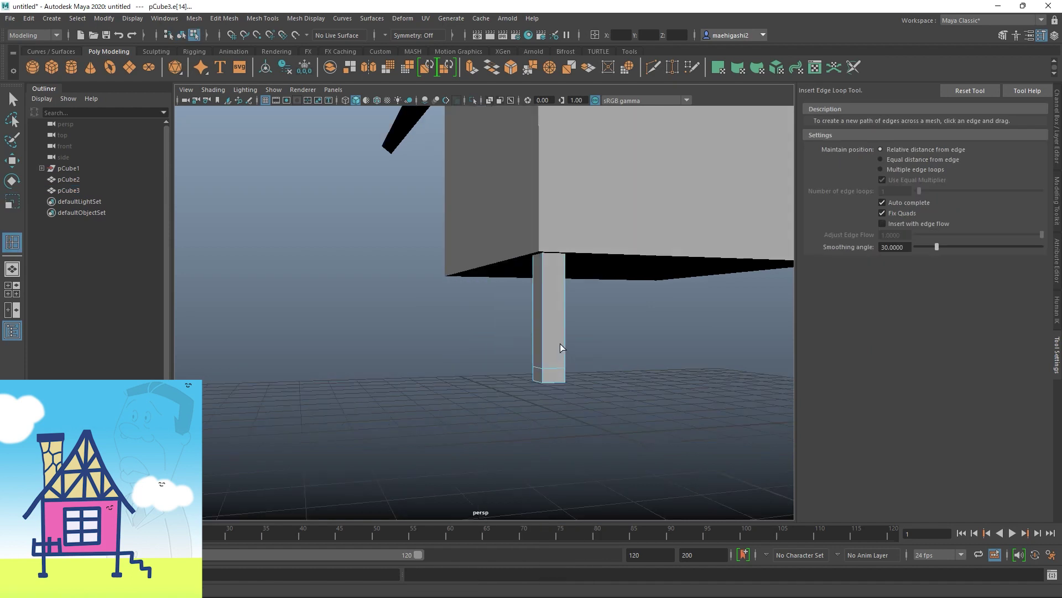
Step: Switch the leg to face selection and select the side faces of the short band at its bottom
key("w")
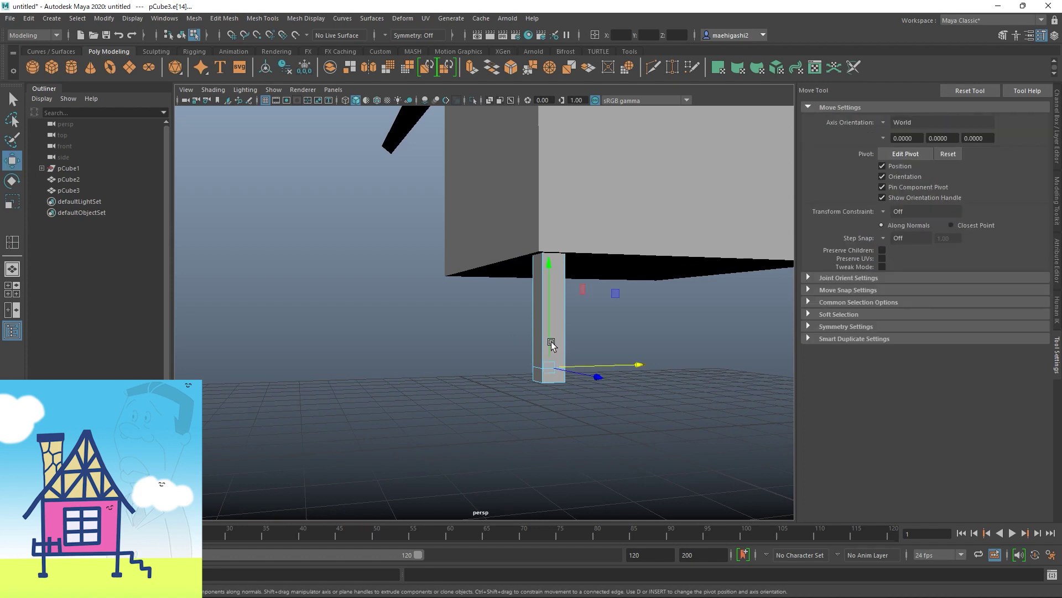
right_click_drag(556, 335, 559, 311)
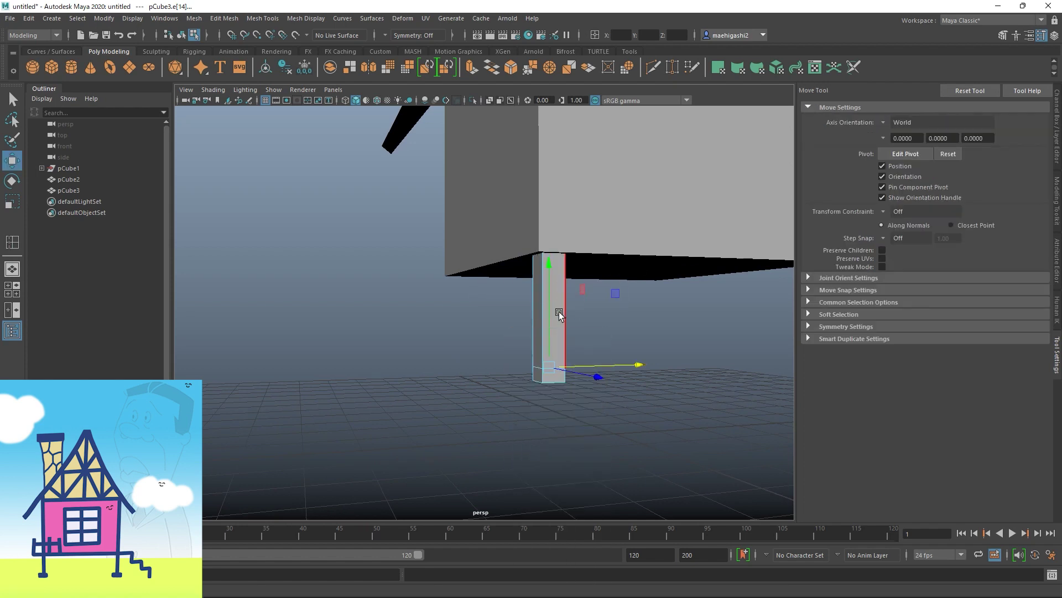
left_click(555, 374)
left_click_drag(555, 374, 636, 379, "alt")
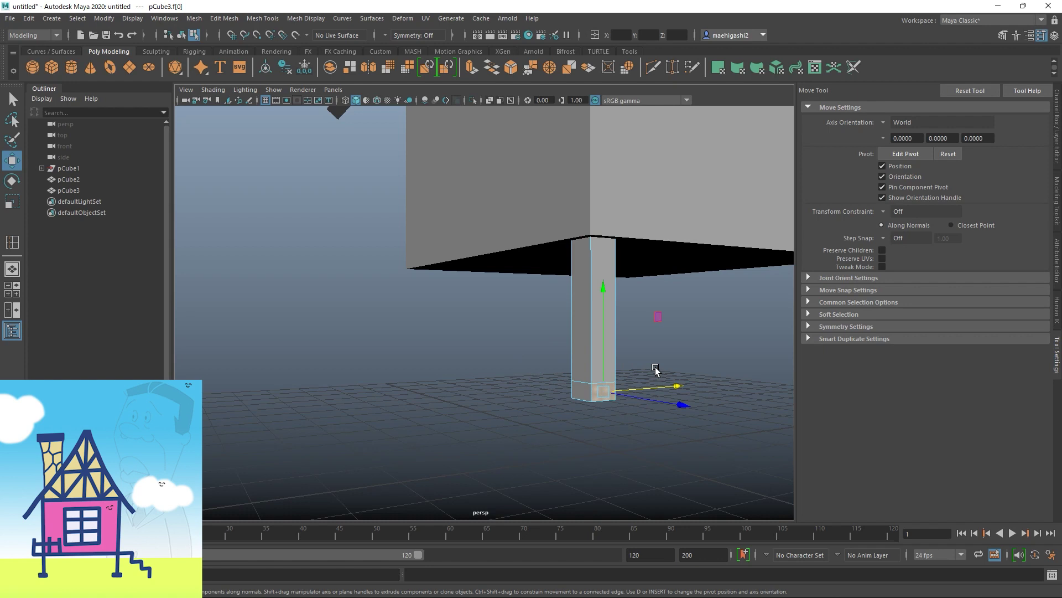
left_click(583, 390, "shift")
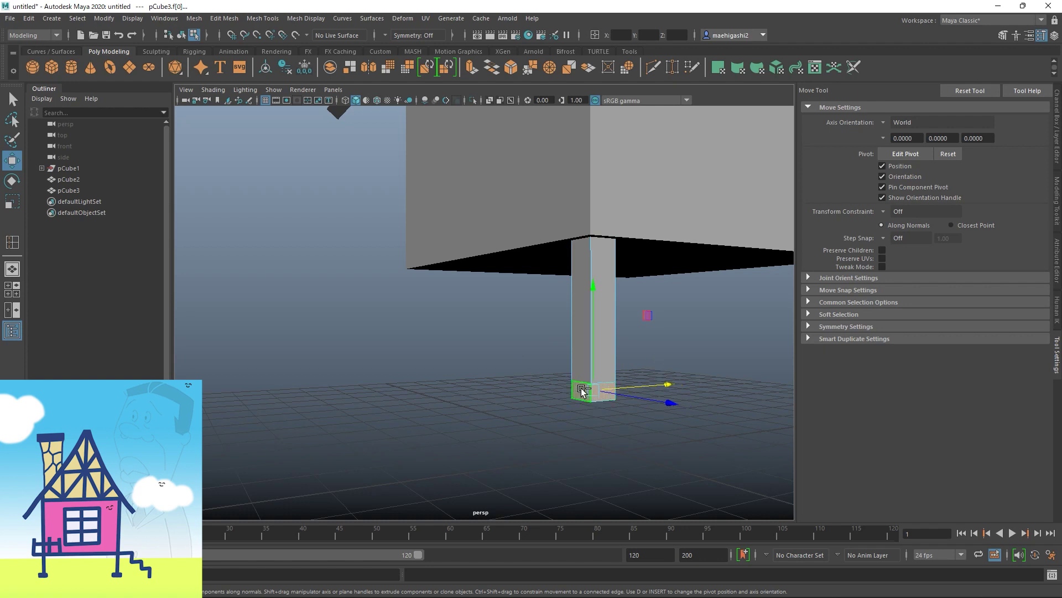
left_click_drag(730, 361, 623, 382, "alt")
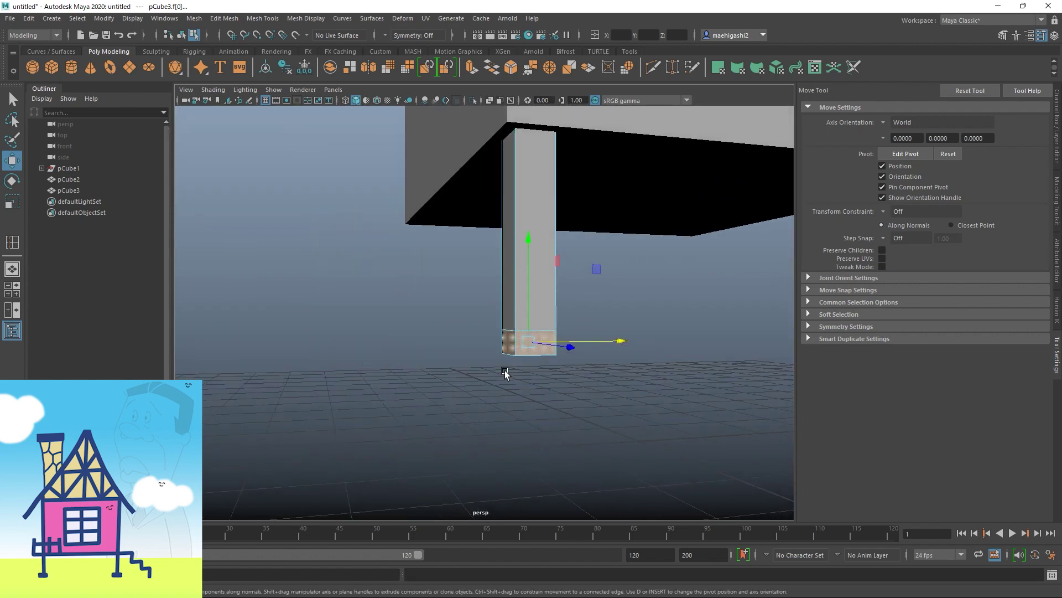
left_click_drag(505, 373, 509, 374, "alt")
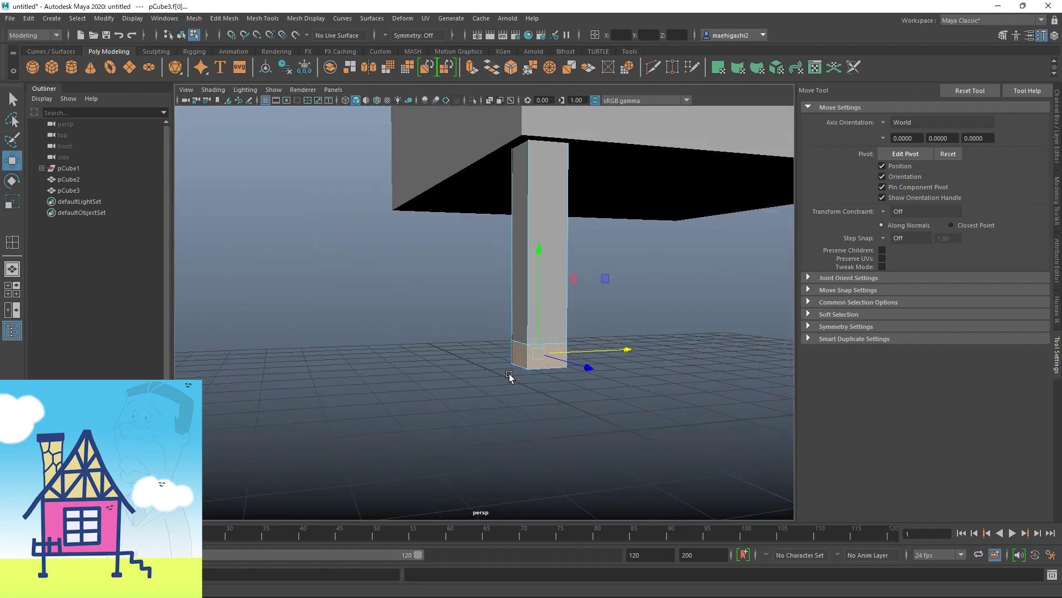
Step: Extrude the selected band of faces outward with a Local Translate Z of 0.267 to form the leg's foot
right_click(509, 326, "shift")
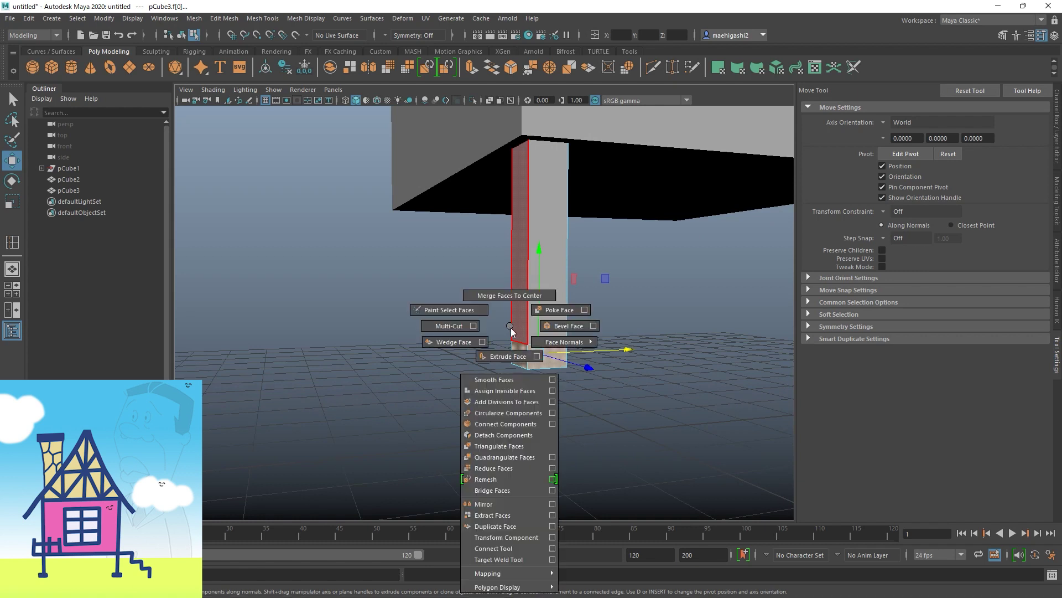
left_click(509, 358)
left_click_drag(512, 360, 765, 357, "alt")
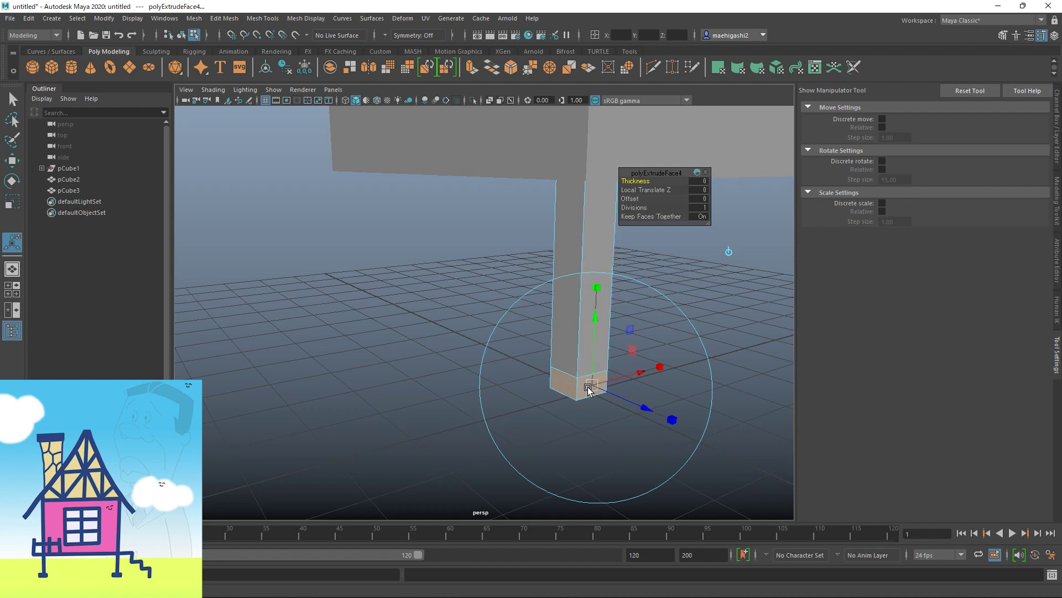
left_click_drag(646, 408, 571, 371)
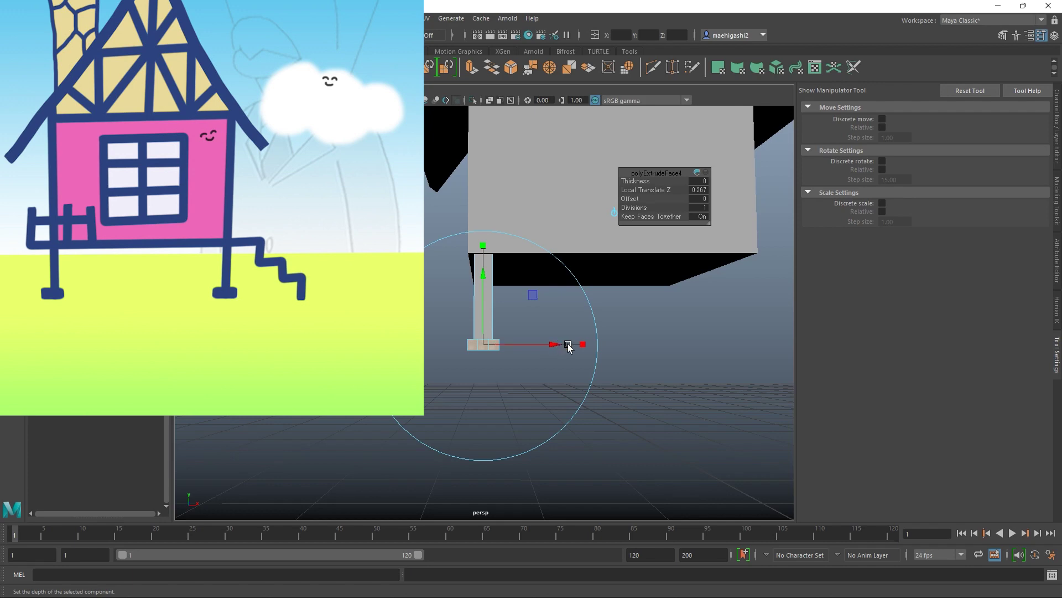
key("w")
left_click_drag(582, 345, 524, 349)
right_click_drag(524, 347, 677, 404, "alt")
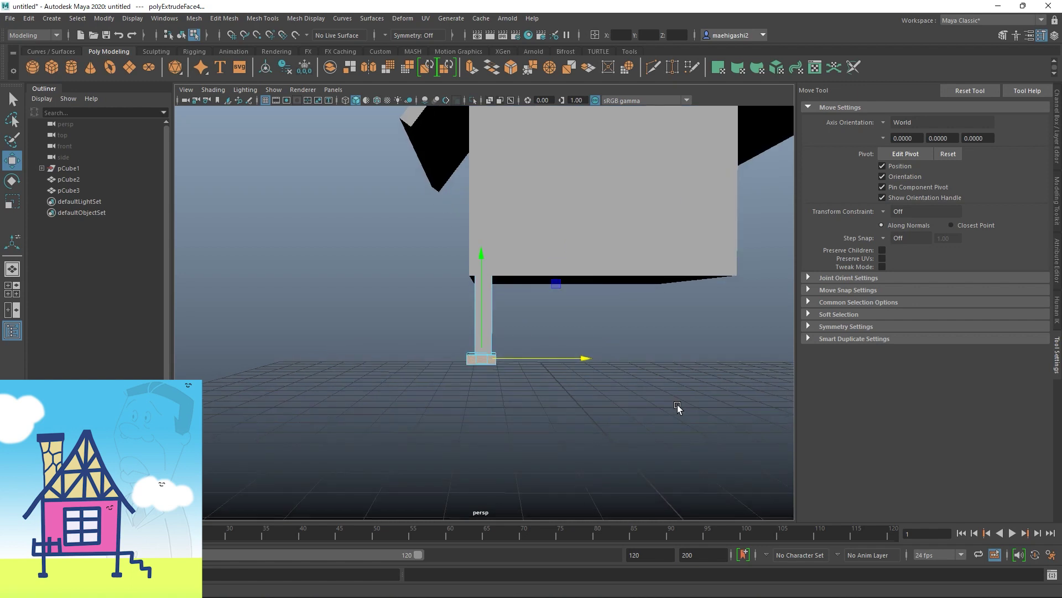
Step: Return the leg to object selection, clear the selection and select the whole leg
right_click_drag(495, 329, 548, 263)
left_click(631, 332)
right_click_drag(631, 332, 448, 284, "alt")
left_click_drag(448, 284, 531, 331, "alt")
left_click(482, 326)
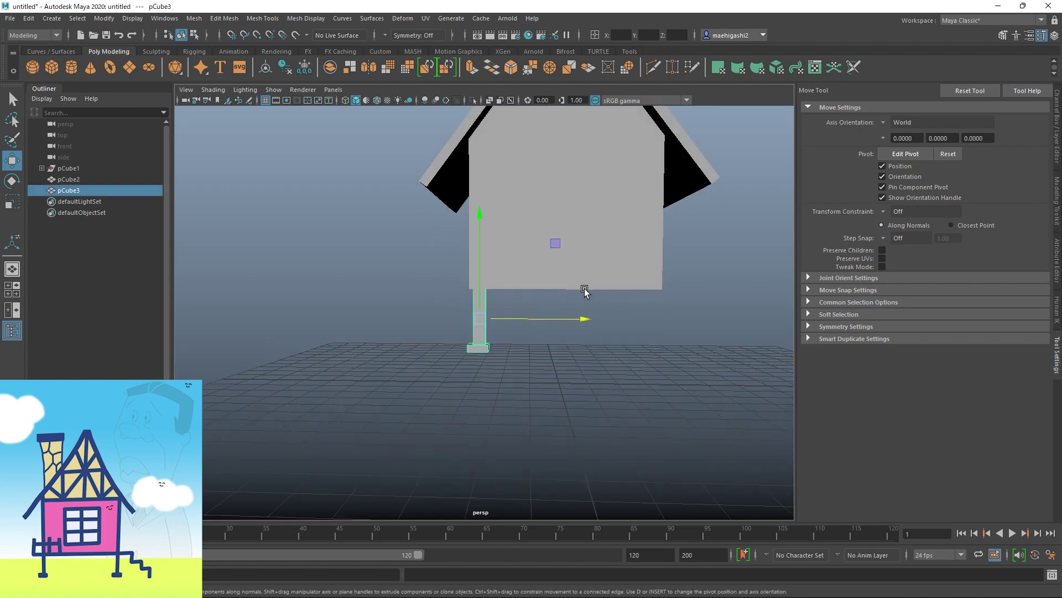
Step: Duplicate the leg and move the copy along the Z axis to the back of the house
left_click_drag(568, 299, 550, 313, "alt")
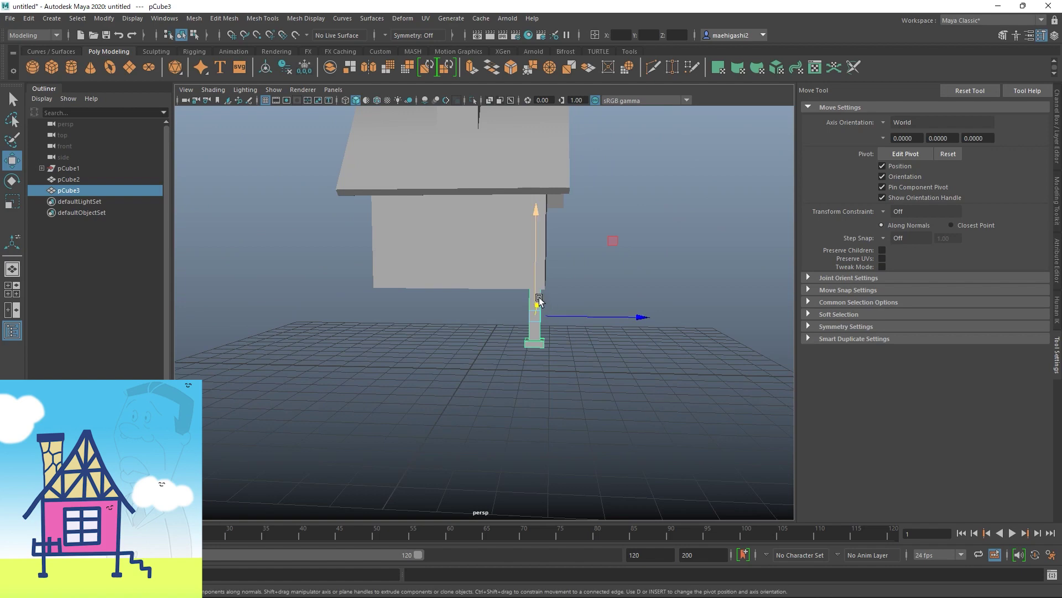
left_click_drag(510, 277, 483, 290, "alt")
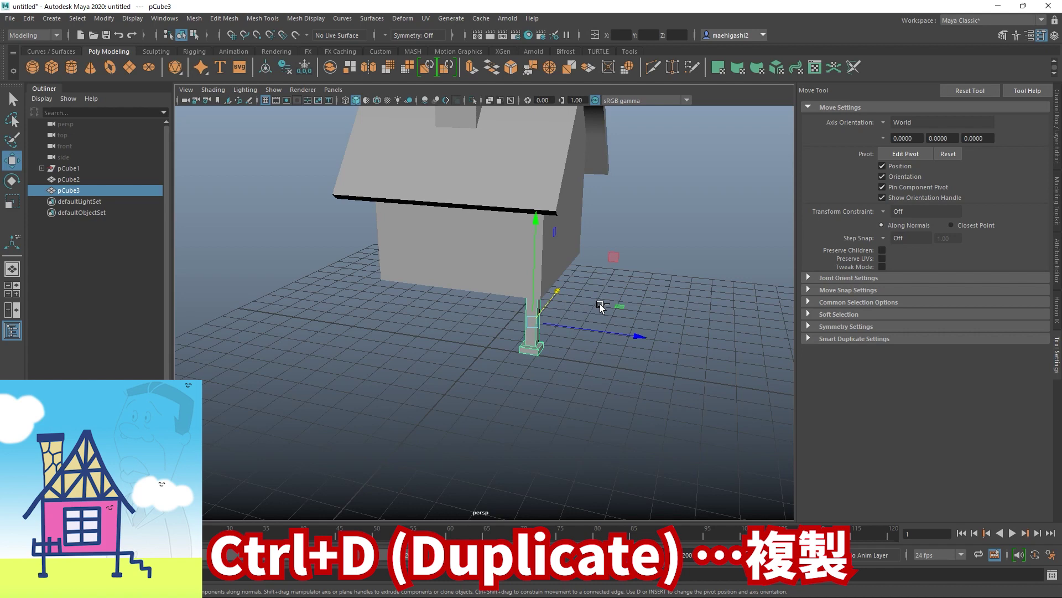
key("ctrl+d")
left_click_drag(608, 308, 626, 357, "alt")
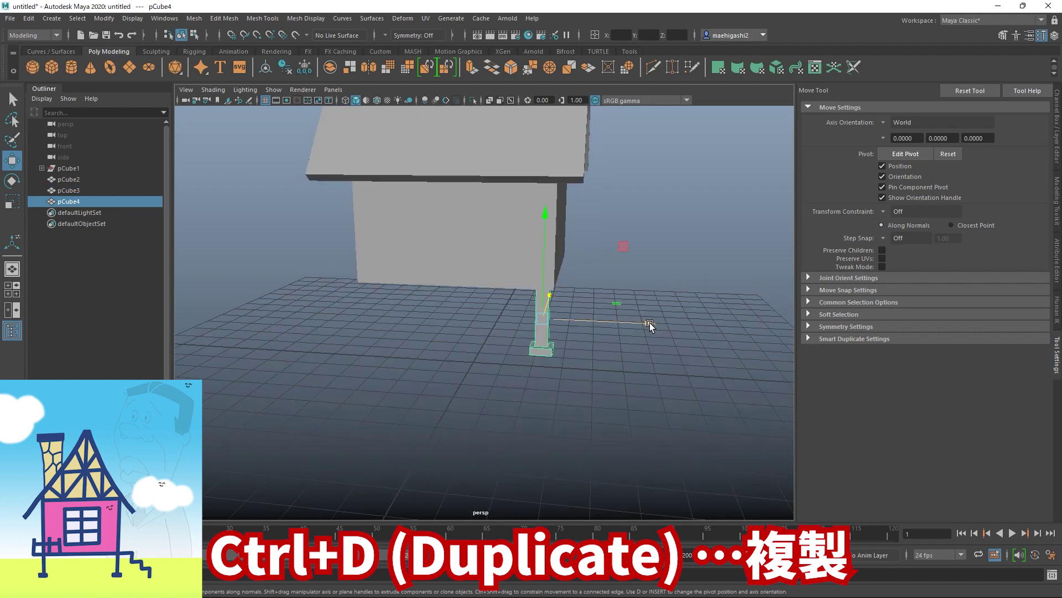
left_click_drag(650, 323, 469, 312)
left_click_drag(428, 380, 498, 353, "alt")
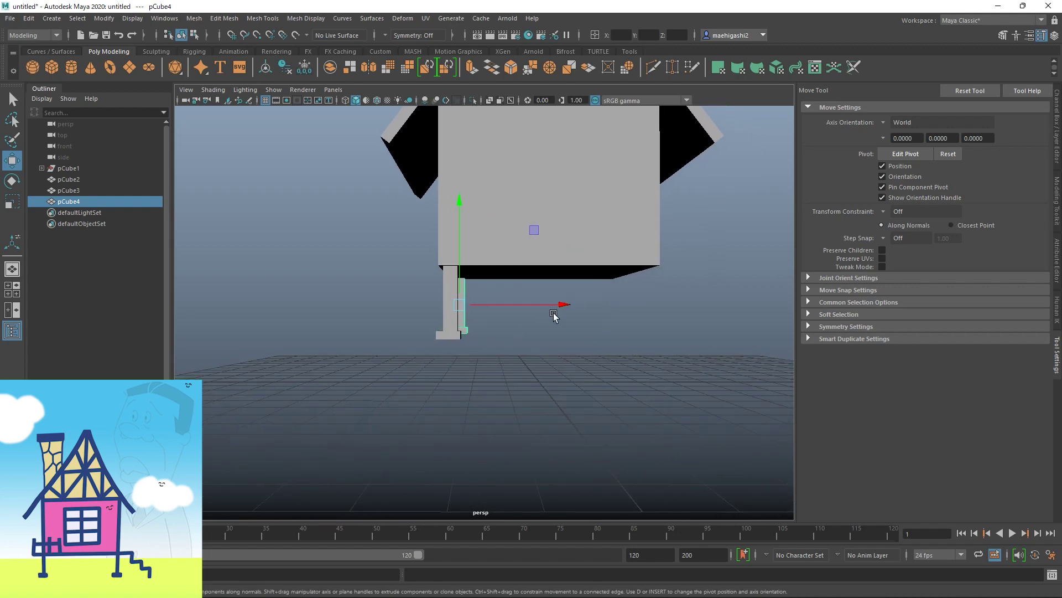
Step: Compare the position of the front and back legs under the house with the legs in the reference drawing
left_click_drag(636, 277, 538, 318, "alt")
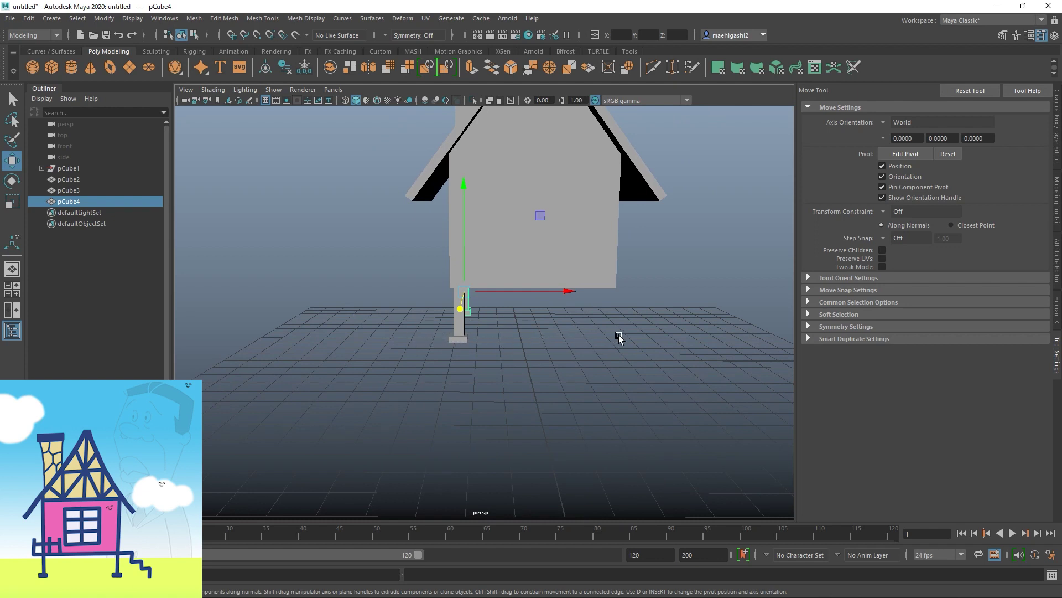
left_click_drag(618, 335, 608, 324, "alt")
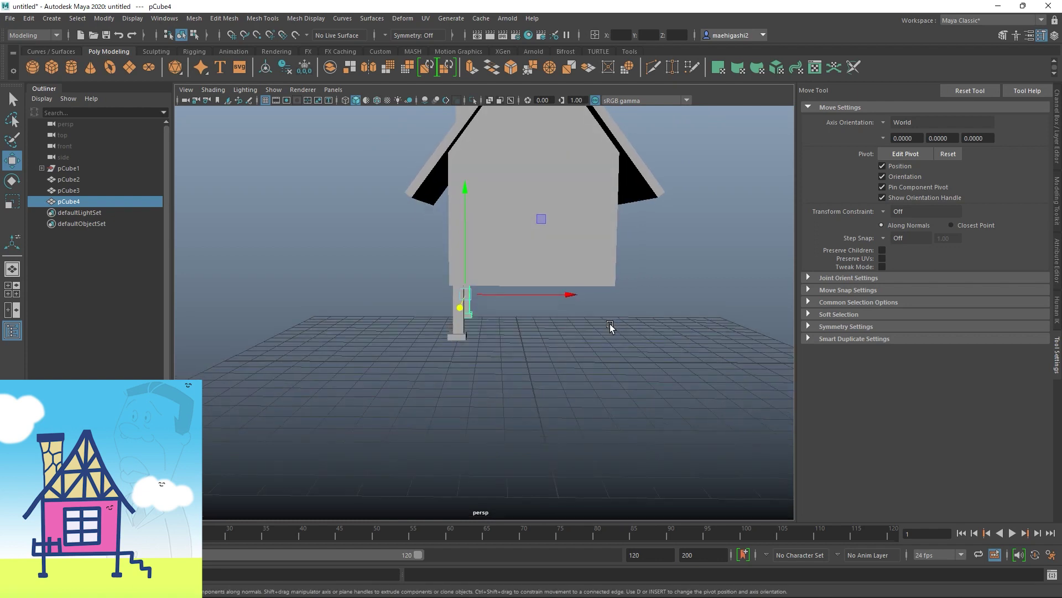
key("alt+Tab")
left_click_drag(543, 265, 522, 263)
scroll(529, 447, "up", 2)
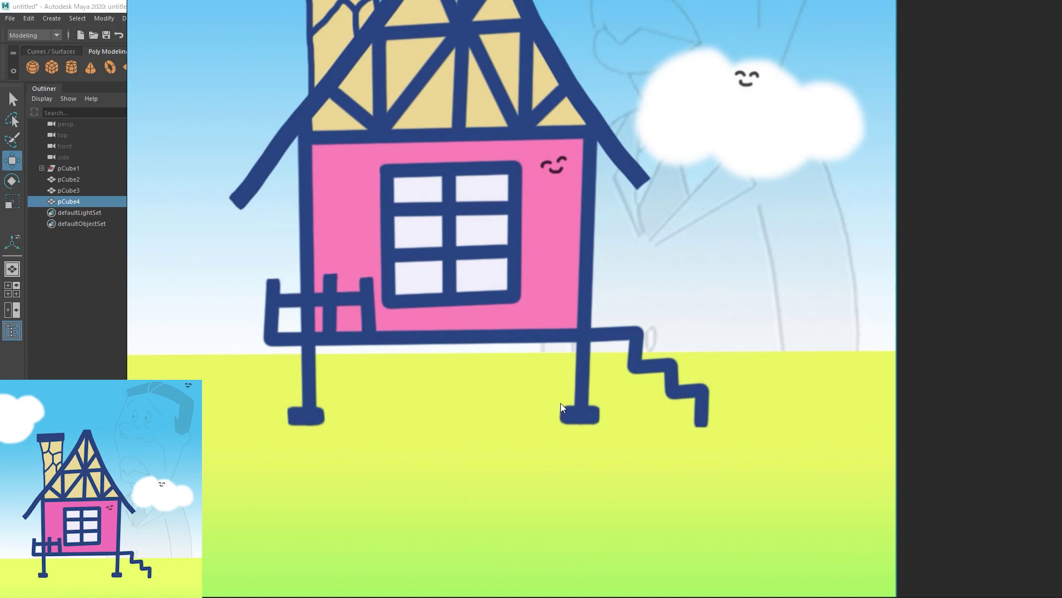
left_click_drag(317, 225, 1060, 355)
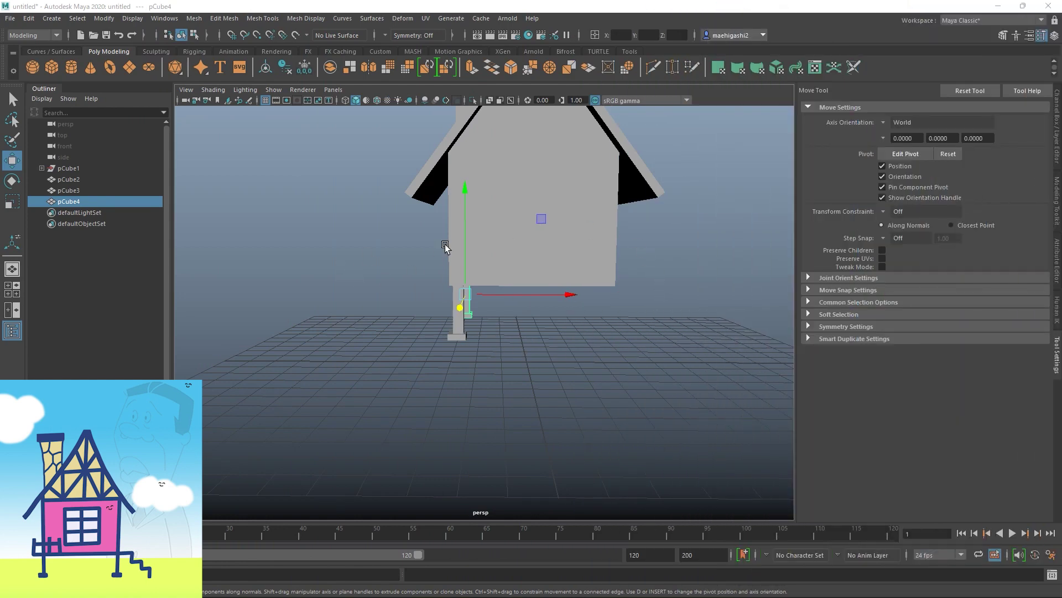
left_click_drag(572, 292, 536, 311, "alt")
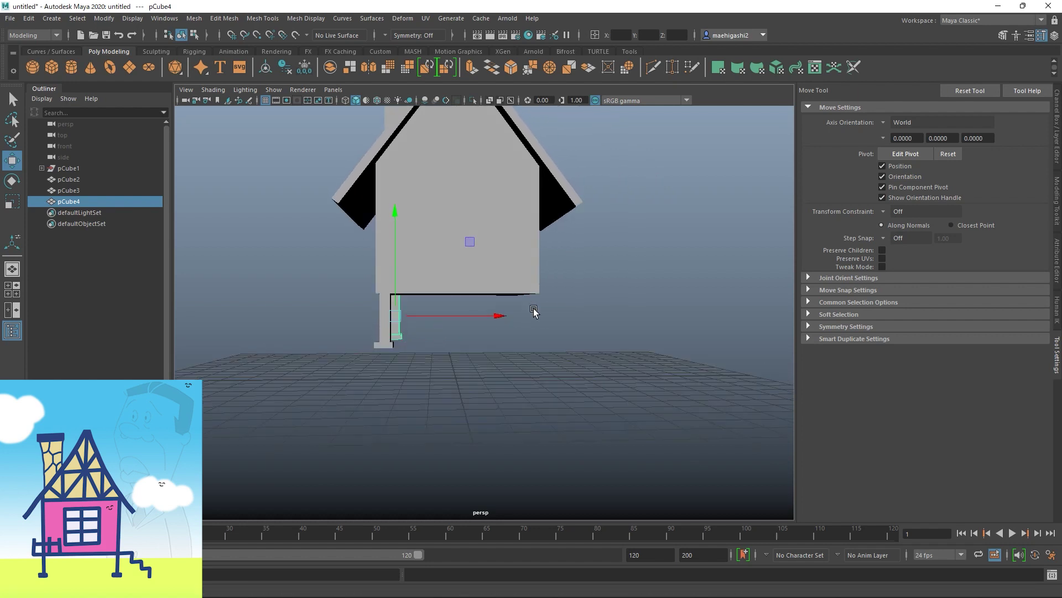
left_click_drag(431, 360, 451, 354, "alt")
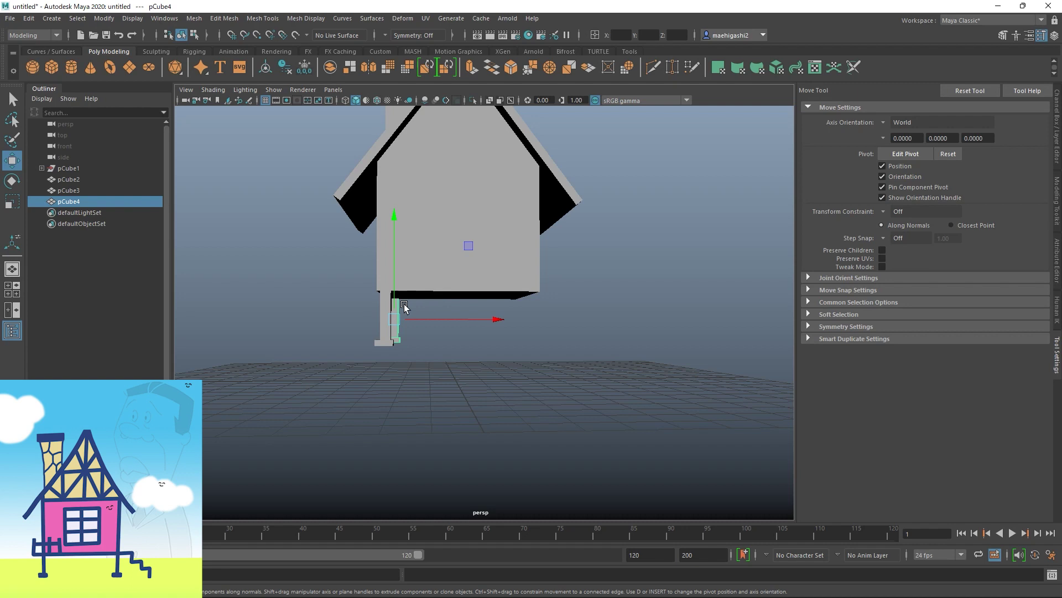
left_click_drag(407, 297, 382, 334, "alt")
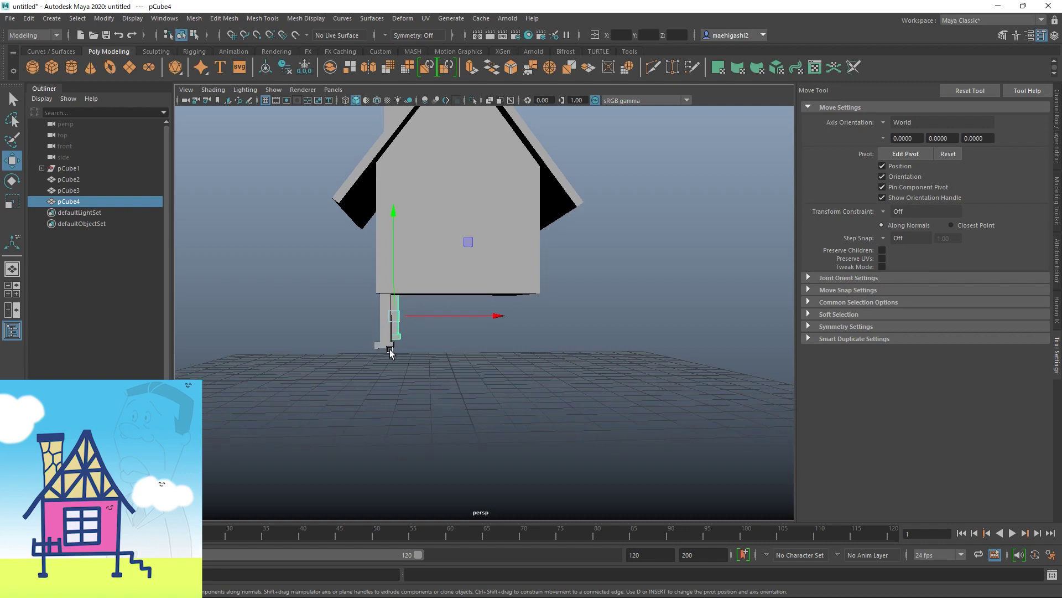
left_click_drag(545, 309, 498, 292, "alt")
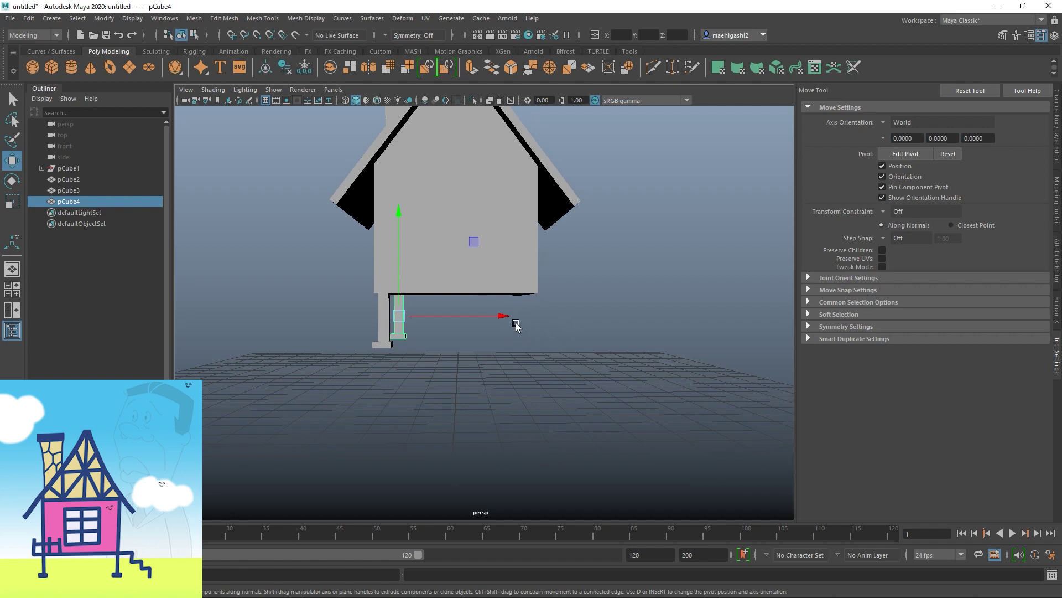
Step: Select both legs and open the Mirror options, placing the dialog clear of the model
left_click_drag(430, 377, 323, 308)
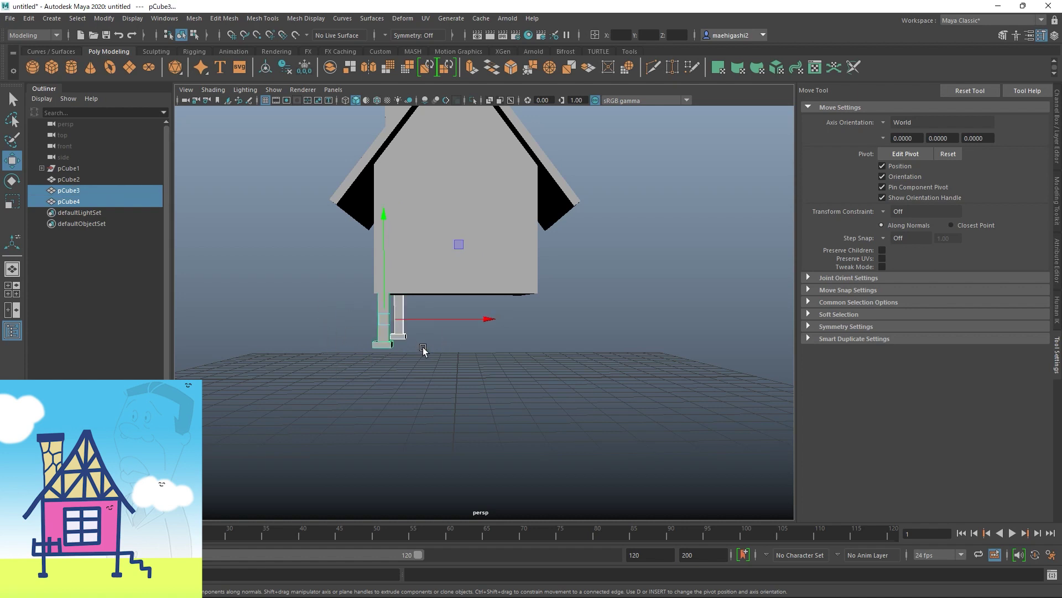
right_click(530, 331, "shift")
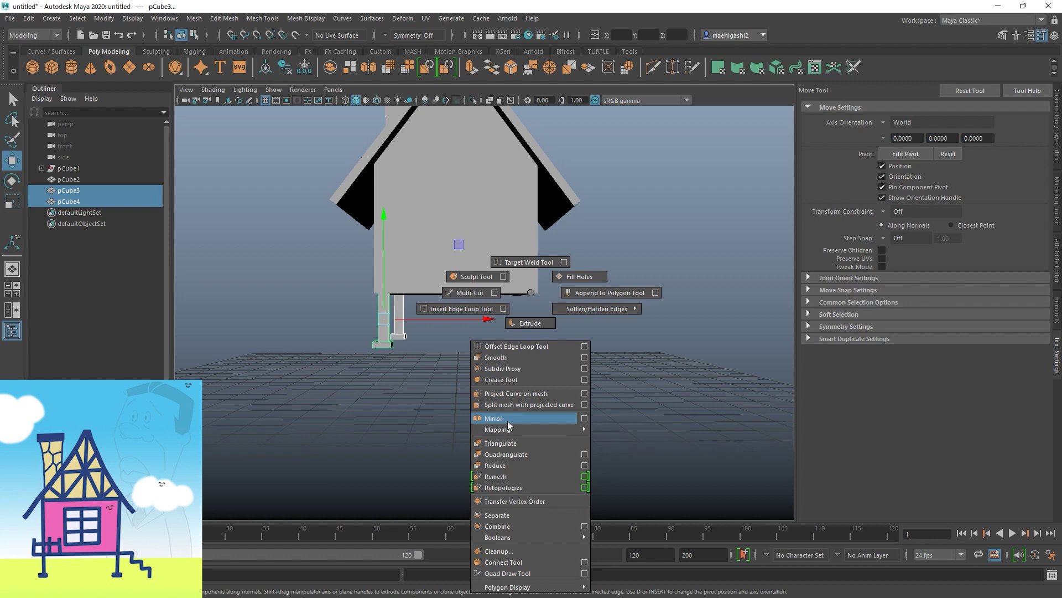
left_click(584, 419)
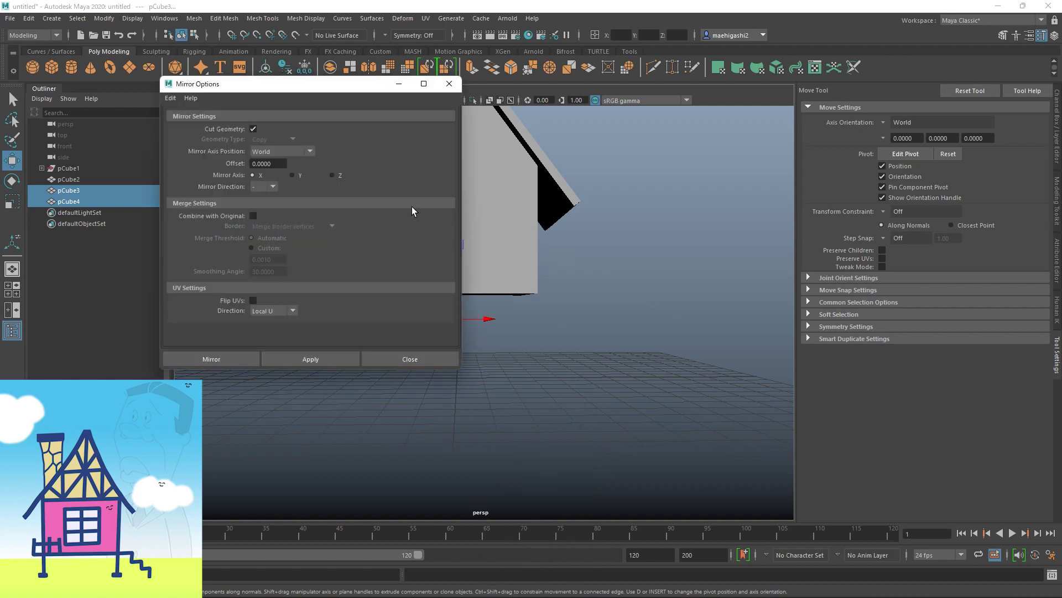
left_click_drag(318, 88, 192, 95)
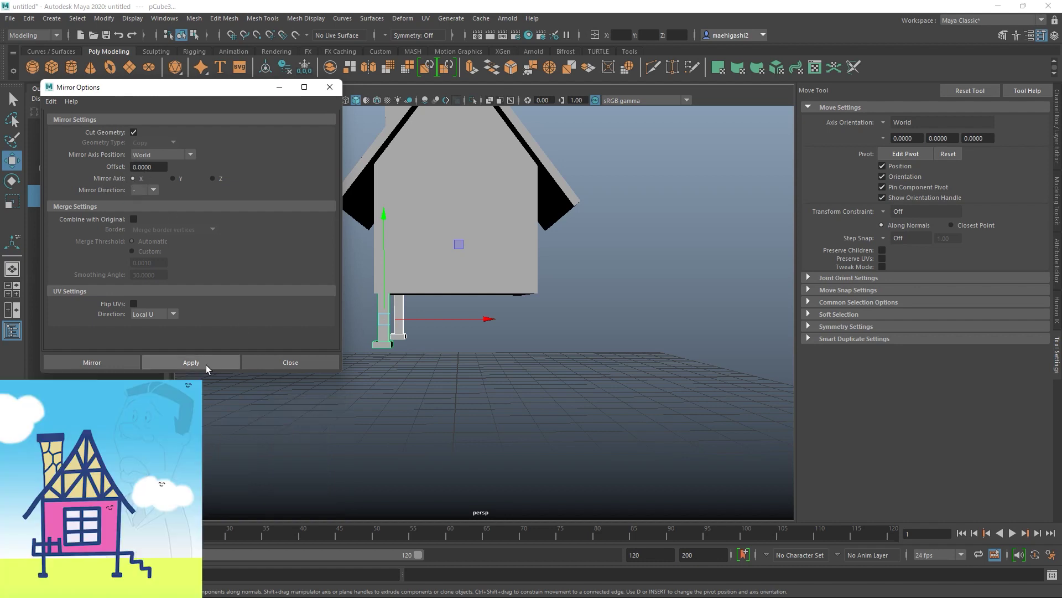
Step: Try mirroring both legs across the world X axis with Cut Geometry on and the direction set to -
left_click(206, 365)
scroll(513, 274, "down", 5)
left_click_drag(513, 274, 633, 293, "alt")
scroll(453, 256, "down", 4)
left_click_drag(495, 223, 523, 249, "alt")
scroll(553, 224, "up", 5)
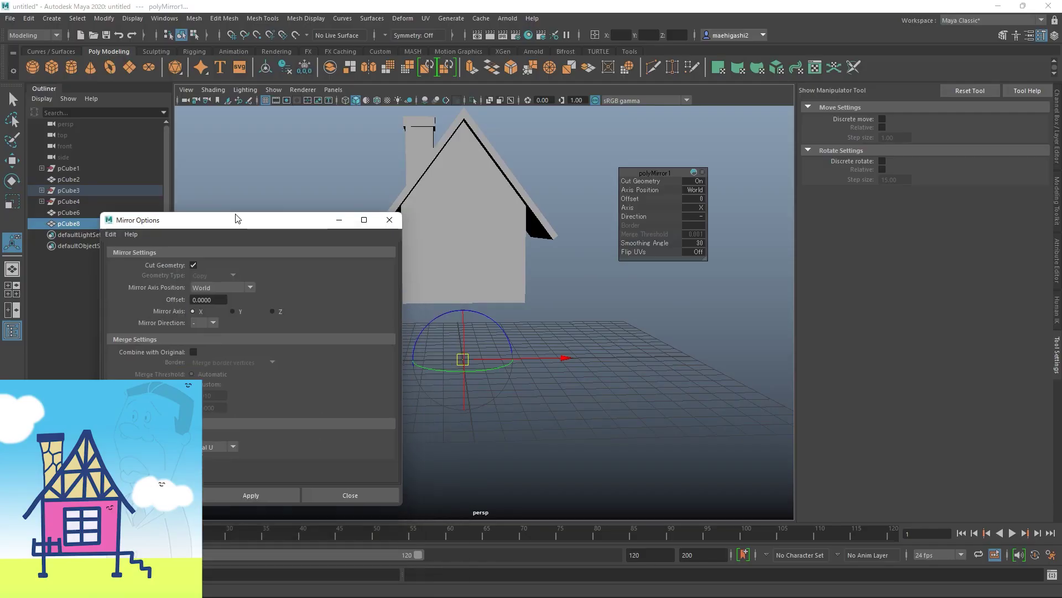
Step: Undo the mirror of the two legs
left_click_drag(247, 219, 199, 202)
left_click_drag(480, 201, 520, 200, "alt")
key("ctrl+z")
key("ctrl+z")
key("ctrl+z")
key("ctrl+z")
key("ctrl+z")
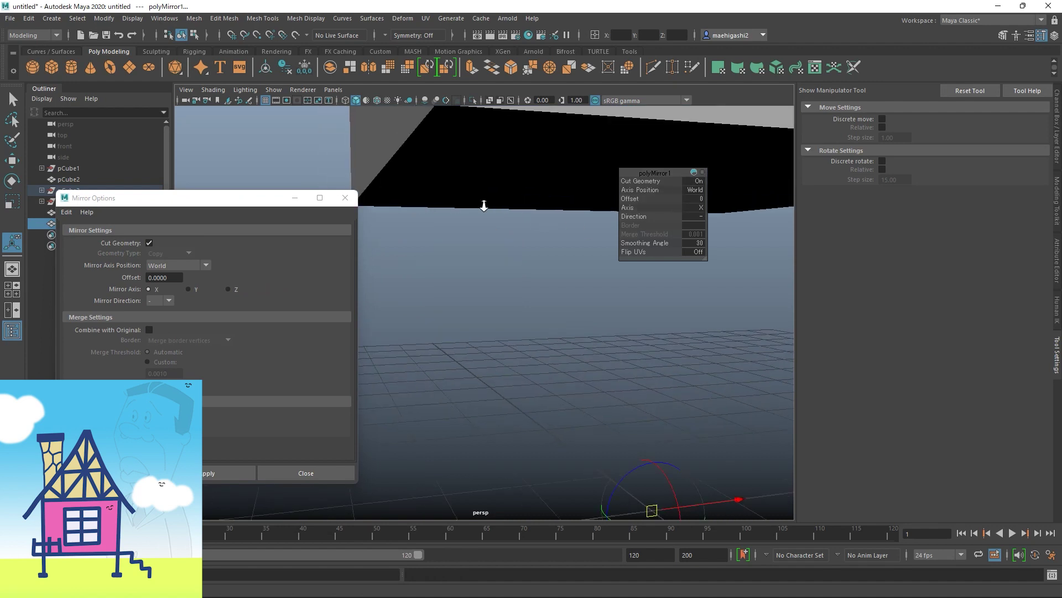
key("ctrl+z")
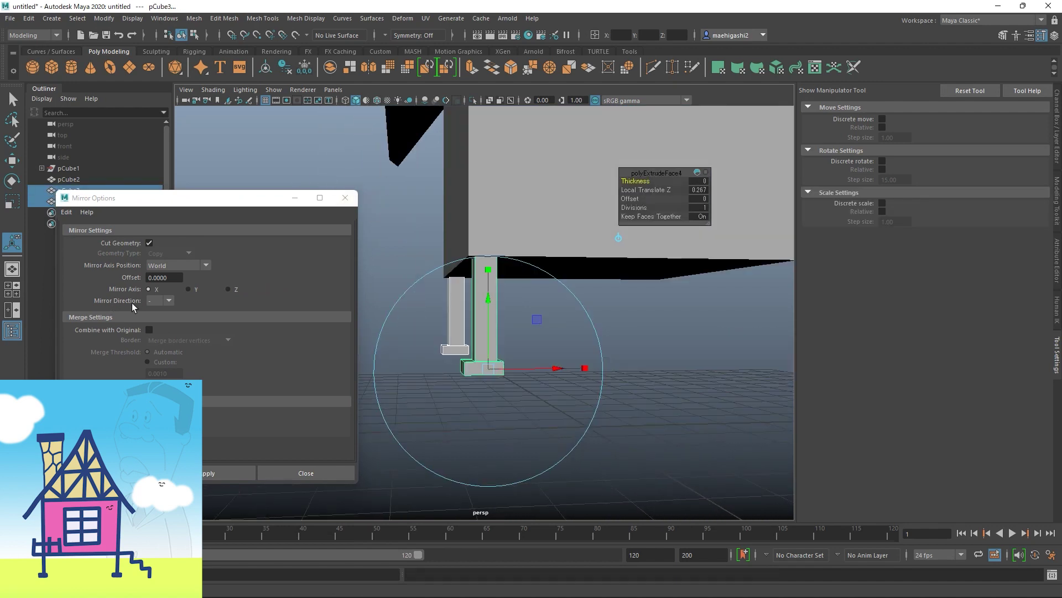
Step: Try mirroring the legs with the mirror direction set to +, then undo it
left_click(169, 301)
left_click(224, 473)
left_click_drag(441, 332, 496, 239, "alt")
key("ctrl+z")
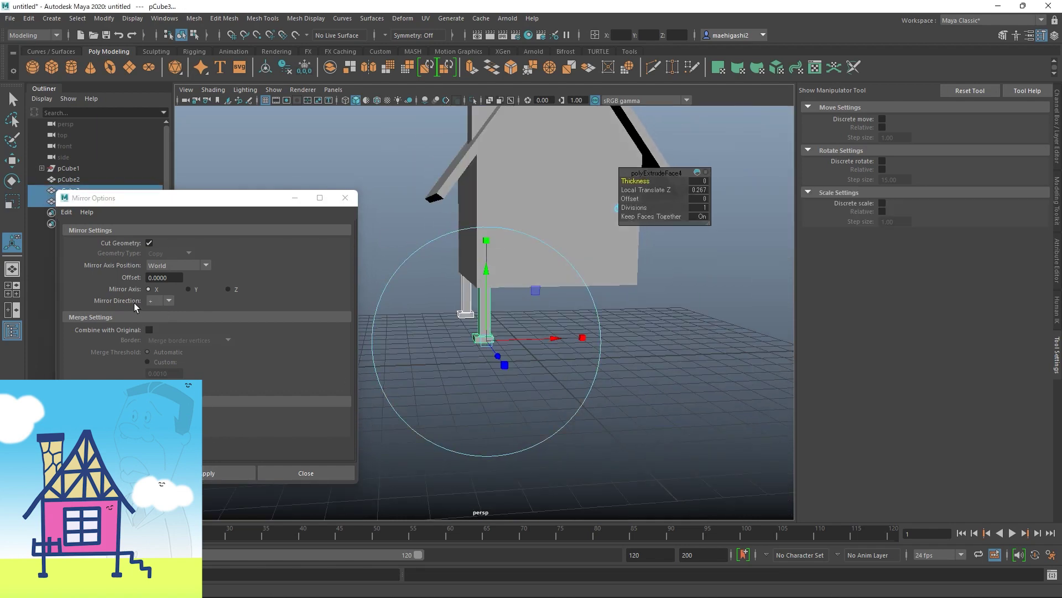
Step: Set the mirror direction back to - and move the Mirror options dialog away from the house
left_click(168, 301)
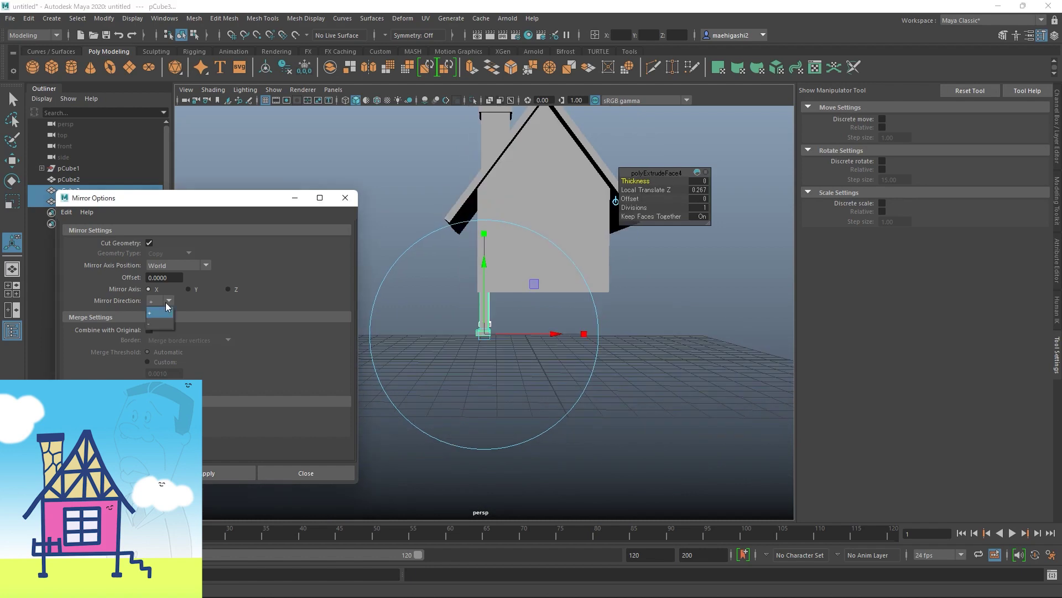
left_click(154, 325)
left_click_drag(498, 266, 508, 268, "alt")
left_click_drag(552, 183, 486, 197, "alt")
left_click_drag(249, 194, 196, 45)
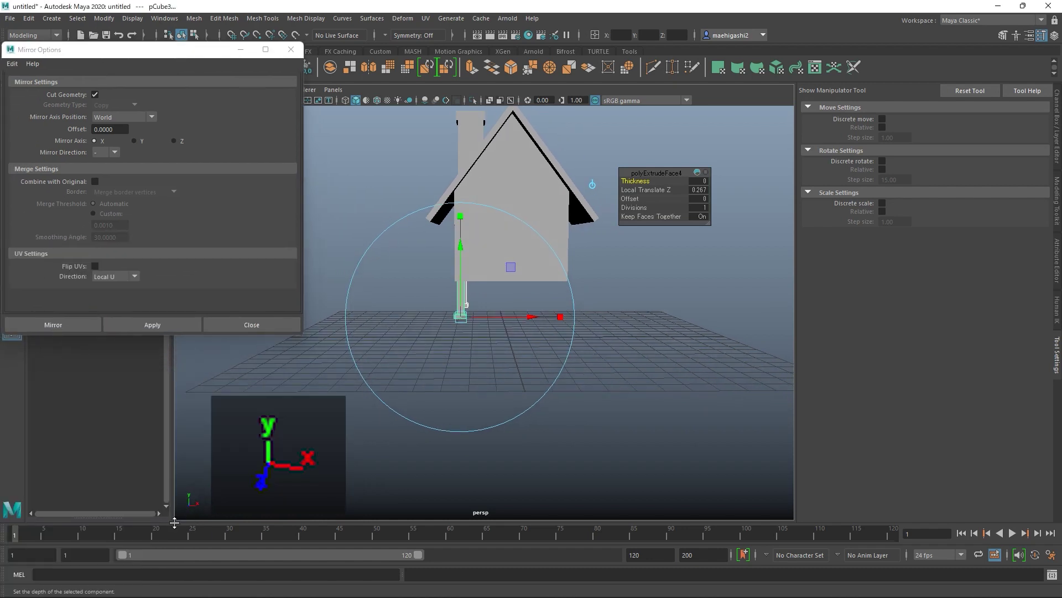
Step: Try mirroring the two legs across the world X axis with the mirror direction set to +, then undo it
left_click_drag(310, 310, 243, 420, "alt")
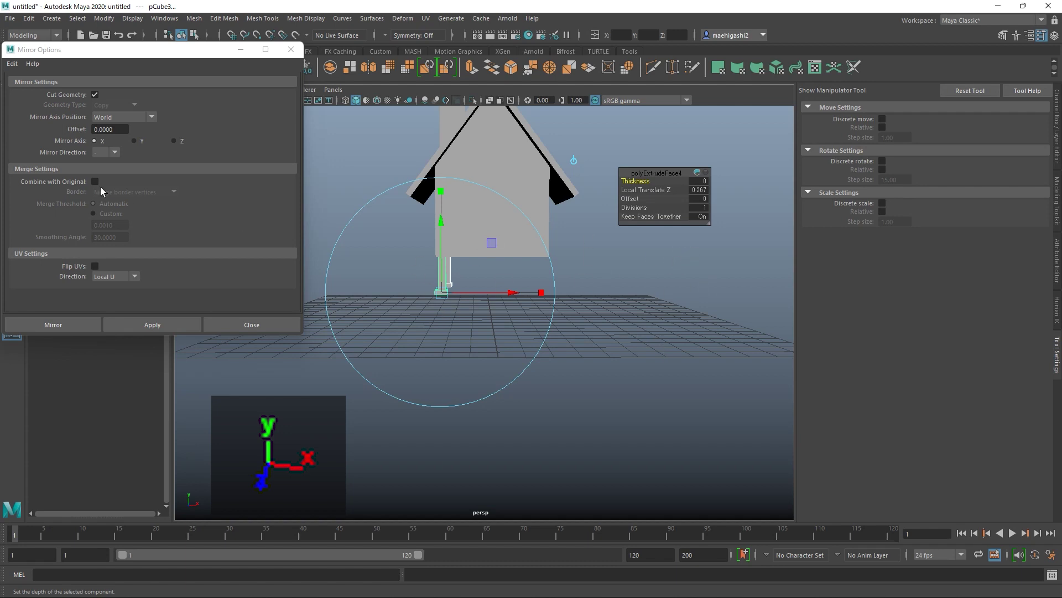
left_click(105, 152)
left_click(99, 169)
left_click(154, 325)
left_click_drag(554, 310, 608, 308, "alt")
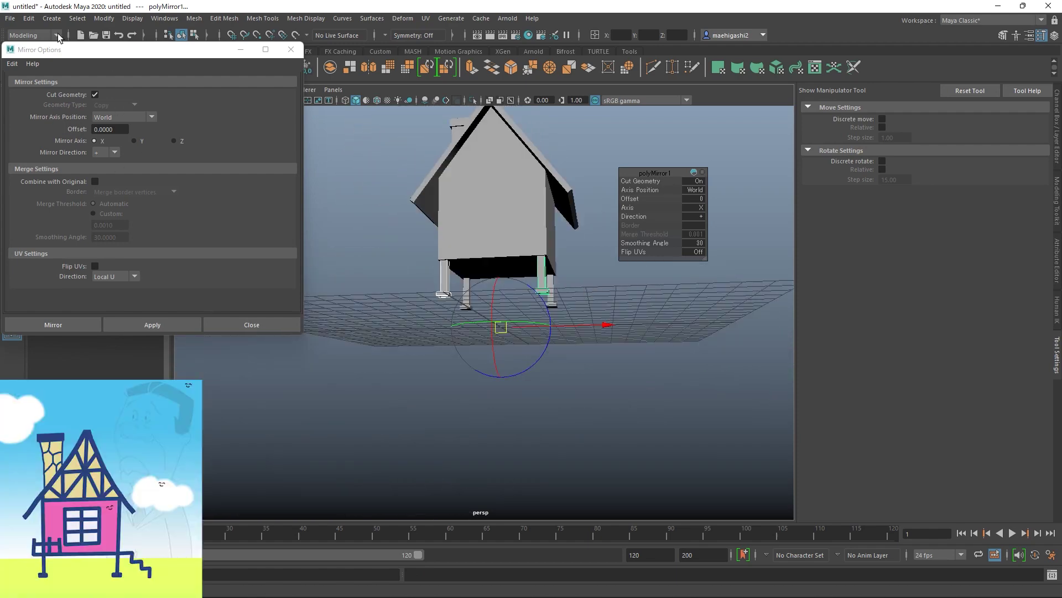
left_click_drag(132, 53, 195, 66)
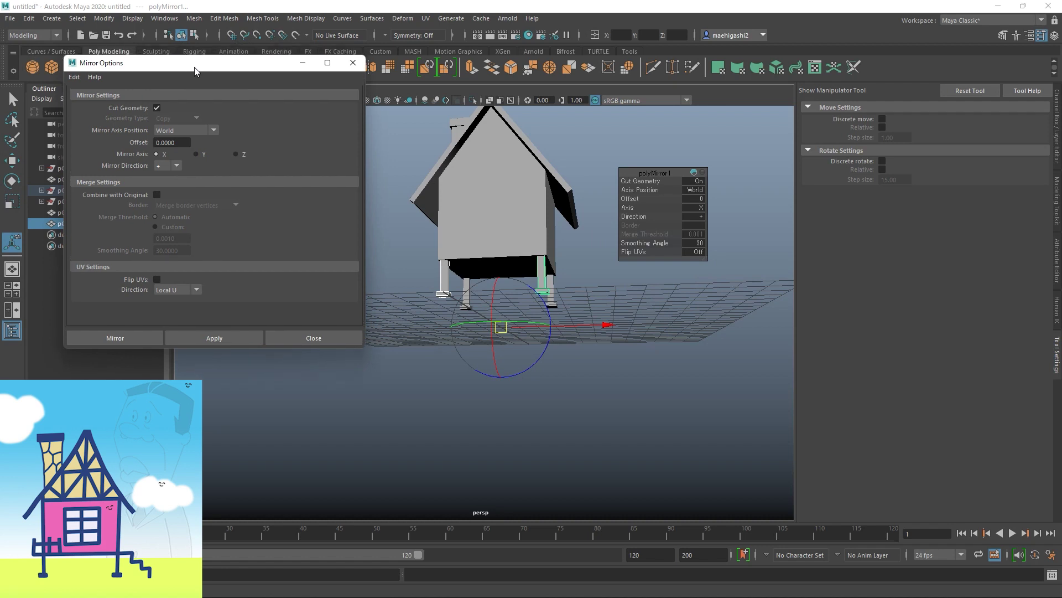
key("ctrl+z")
key("ctrl+z")
Step: Try mirroring the legs with the mirror direction set to -, inspect the house from several angles, then undo the mirror
left_click(164, 165)
left_click(229, 340)
left_click_drag(608, 232, 541, 232, "alt")
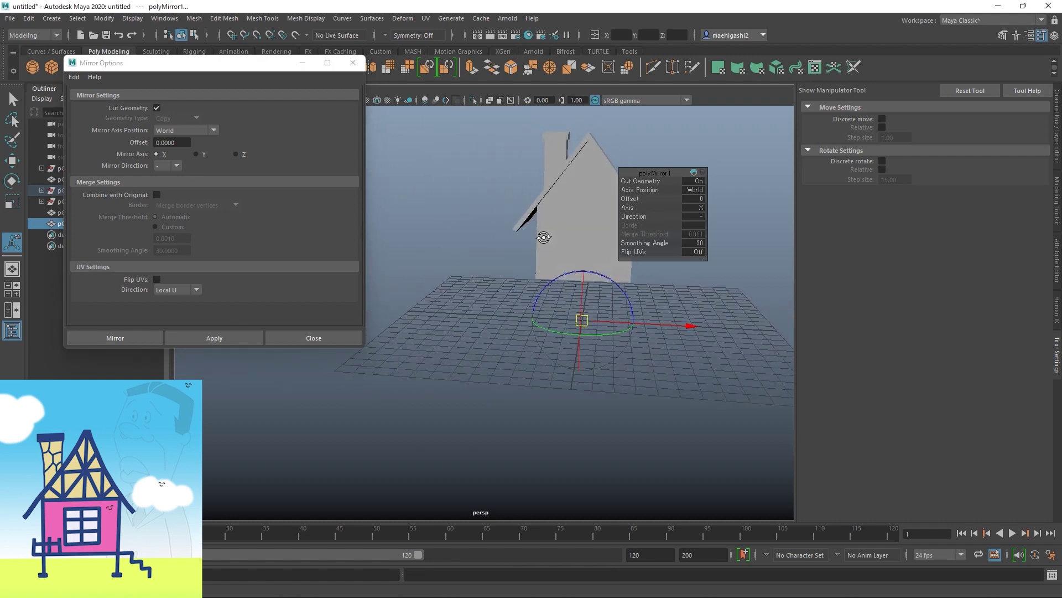
right_click_drag(541, 233, 565, 280, "alt")
left_click_drag(498, 268, 575, 283, "alt")
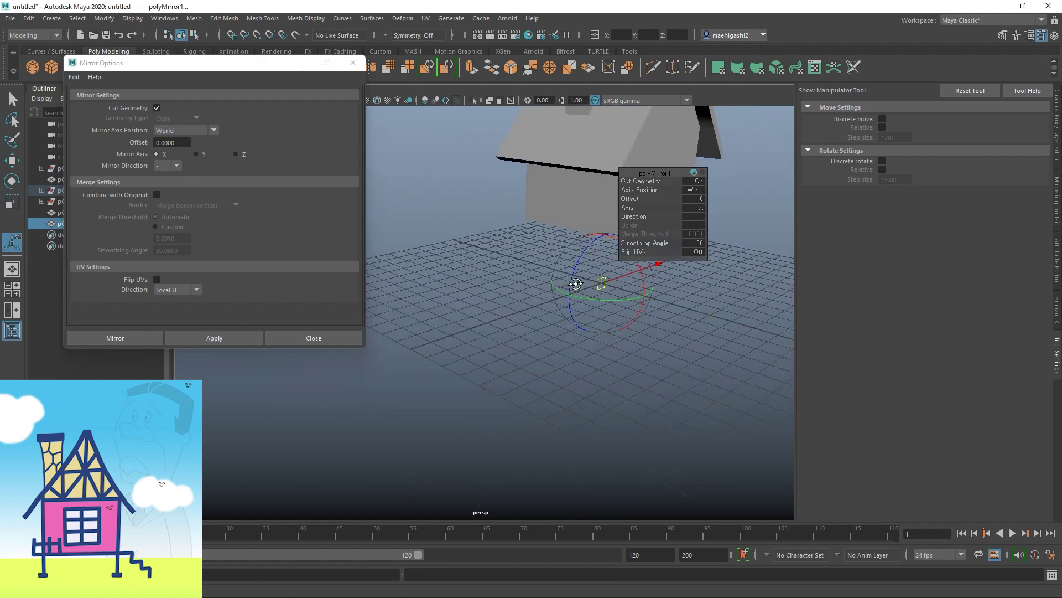
left_click_drag(473, 259, 465, 194, "alt")
middle_click_drag(464, 195, 452, 246, "alt")
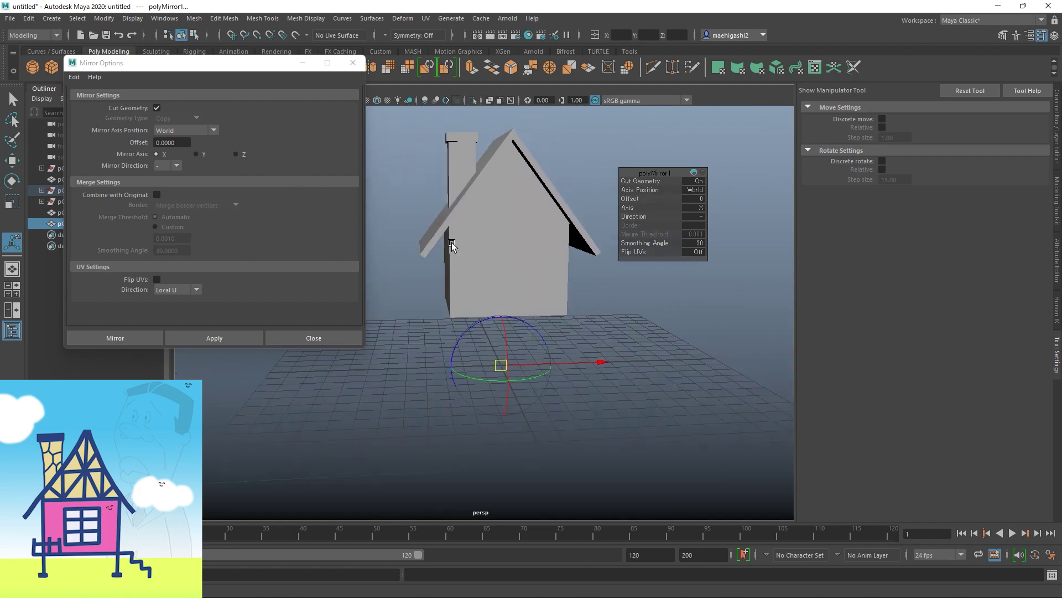
left_click_drag(643, 177, 696, 183)
left_click_drag(586, 256, 561, 257, "alt")
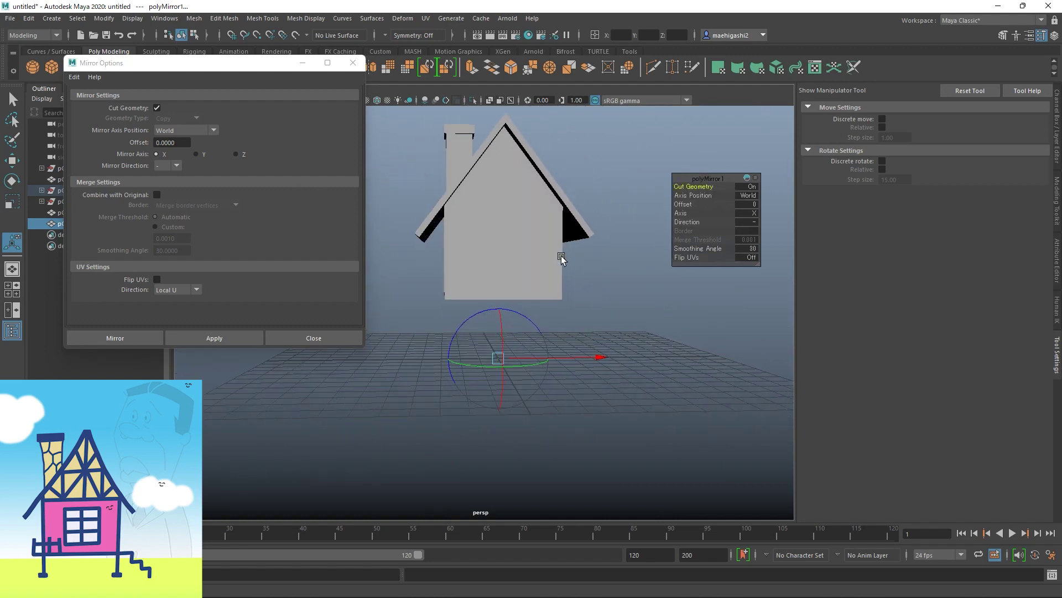
key("ctrl+z")
Step: Mirror the two legs across the world X axis with Cut Geometry on and the mirror direction set to +, then deselect them
left_click(168, 165)
left_click(163, 180)
left_click(214, 337)
left_click_drag(570, 324, 623, 311, "alt")
left_click(664, 330)
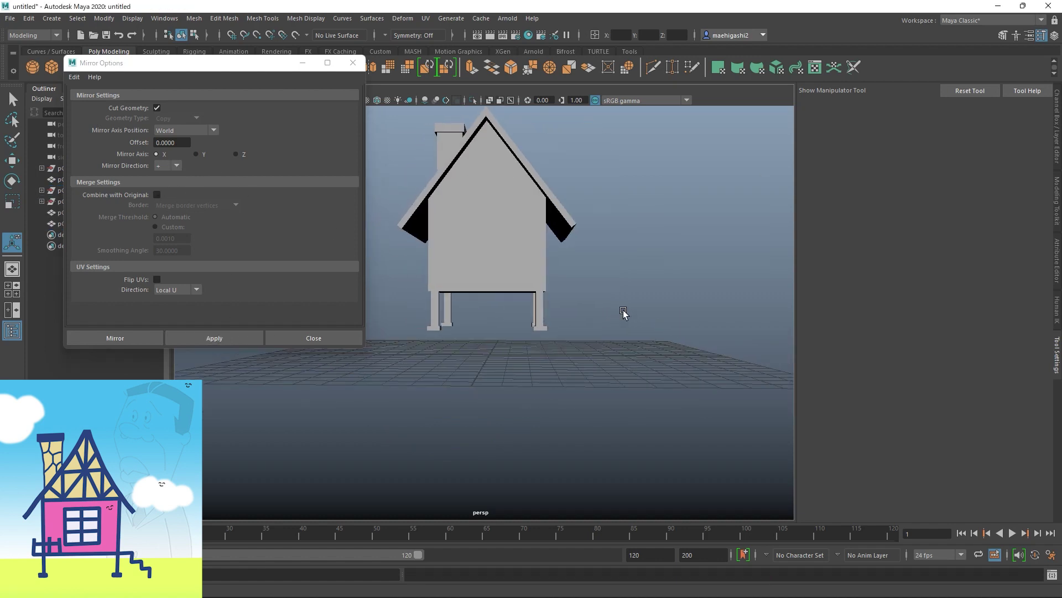
Step: Examine the mirrored legs beneath the house from several angles, moving the Mirror options dialog out of the way
left_click(538, 318)
left_click(450, 329, "shift")
left_click_drag(569, 356, 302, 119, "alt")
left_click(680, 344)
left_click_drag(269, 66, 256, 204)
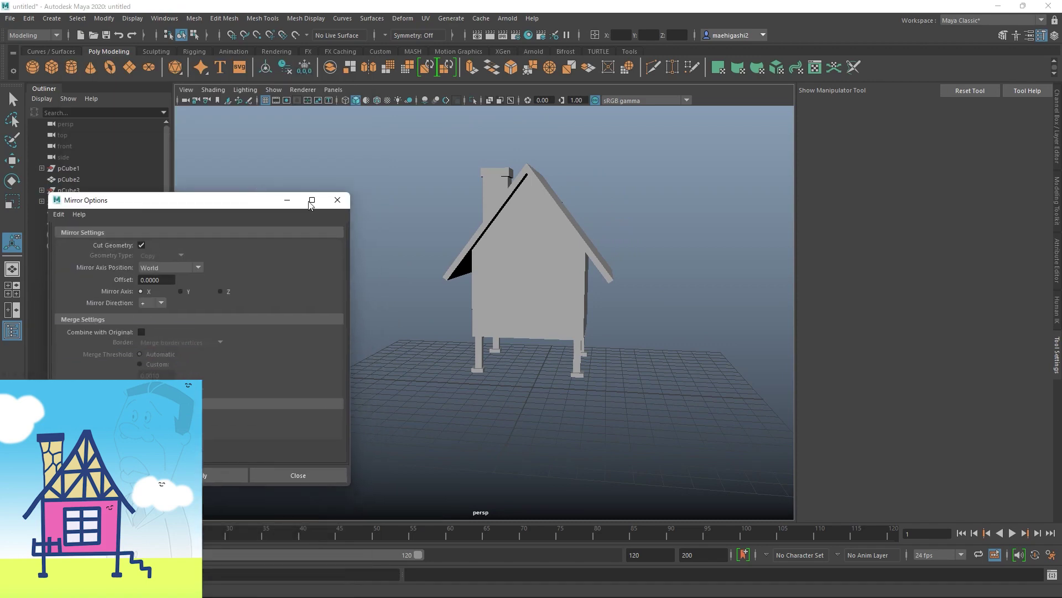
left_click_drag(613, 227, 624, 180, "alt")
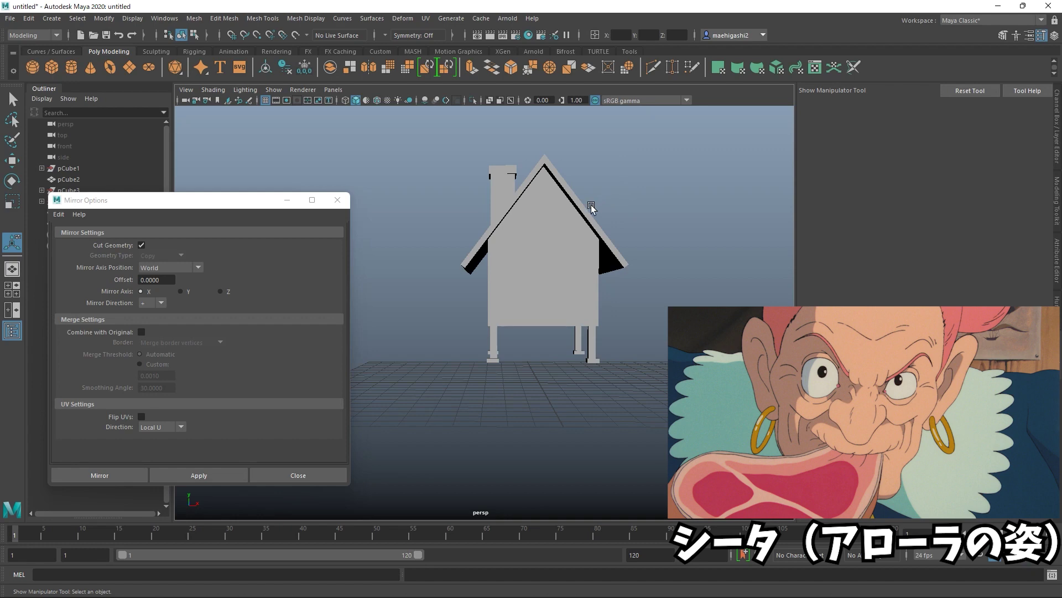
mouse_move(591, 207)
left_mouse_down("alt")
mouse_move(565, 225)
mouse_move(522, 228)
mouse_move(536, 293)
mouse_move(566, 282)
mouse_move(549, 281)
mouse_move(642, 334)
mouse_move(785, 332)
mouse_move(612, 327)
mouse_move(552, 312)
mouse_move(521, 286)
mouse_move(525, 261)
mouse_move(505, 246)
mouse_move(648, 268)
mouse_move(596, 263)
left_mouse_up("alt")
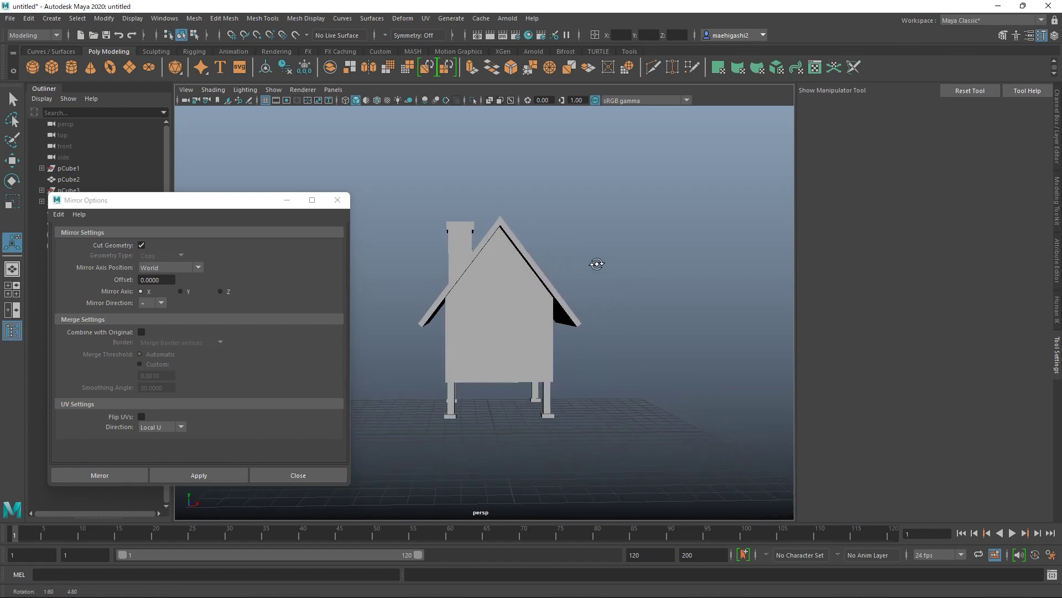